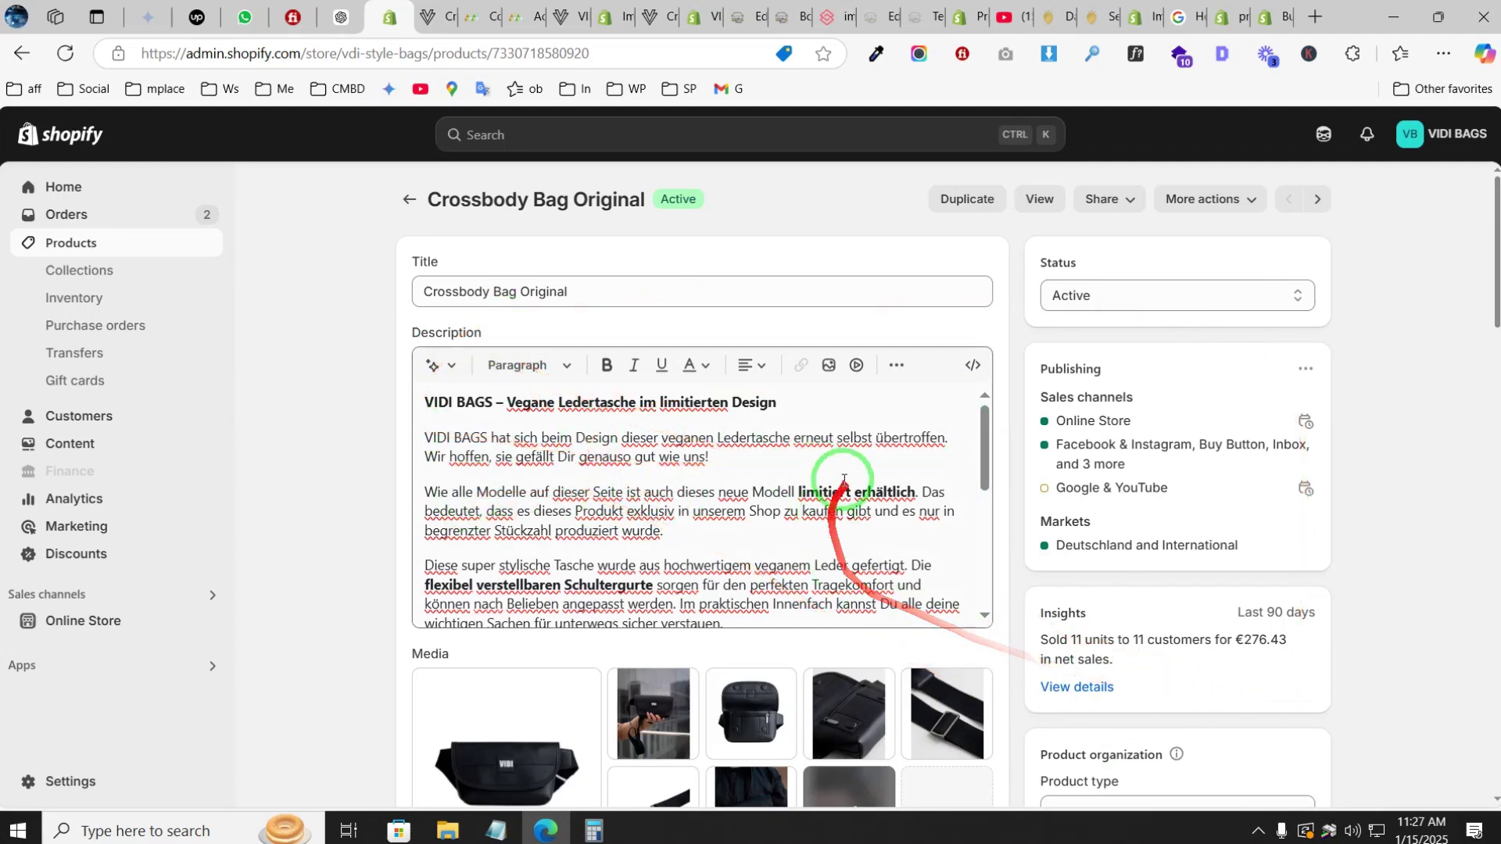
- Review the Crossbody Bag Original description, then open its live storefront page via View
scroll(837, 489, down, 10)
scroll(566, 552, up, 10)
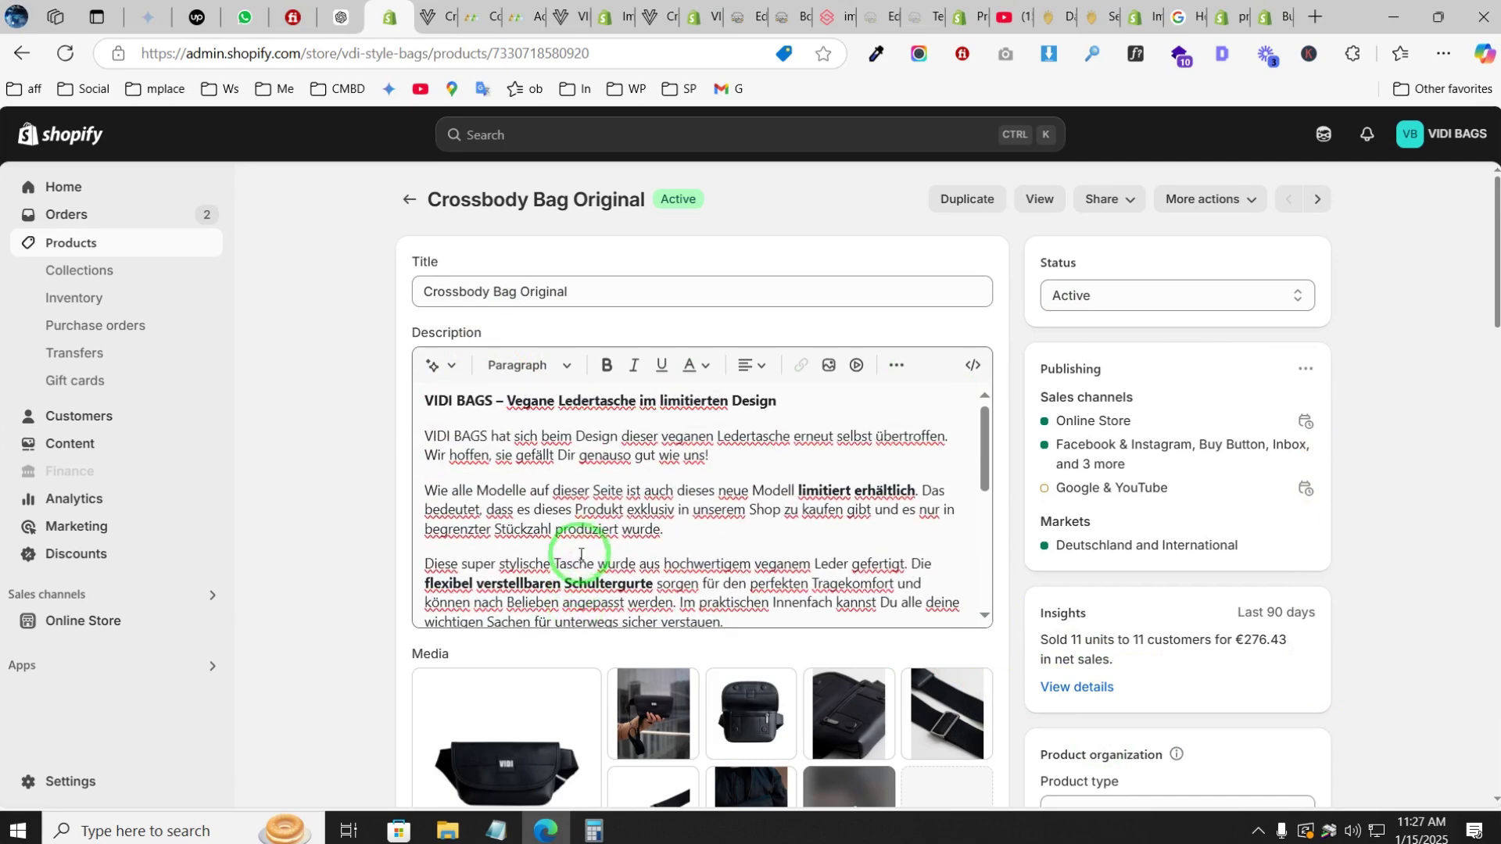
scroll(649, 500, down, 8)
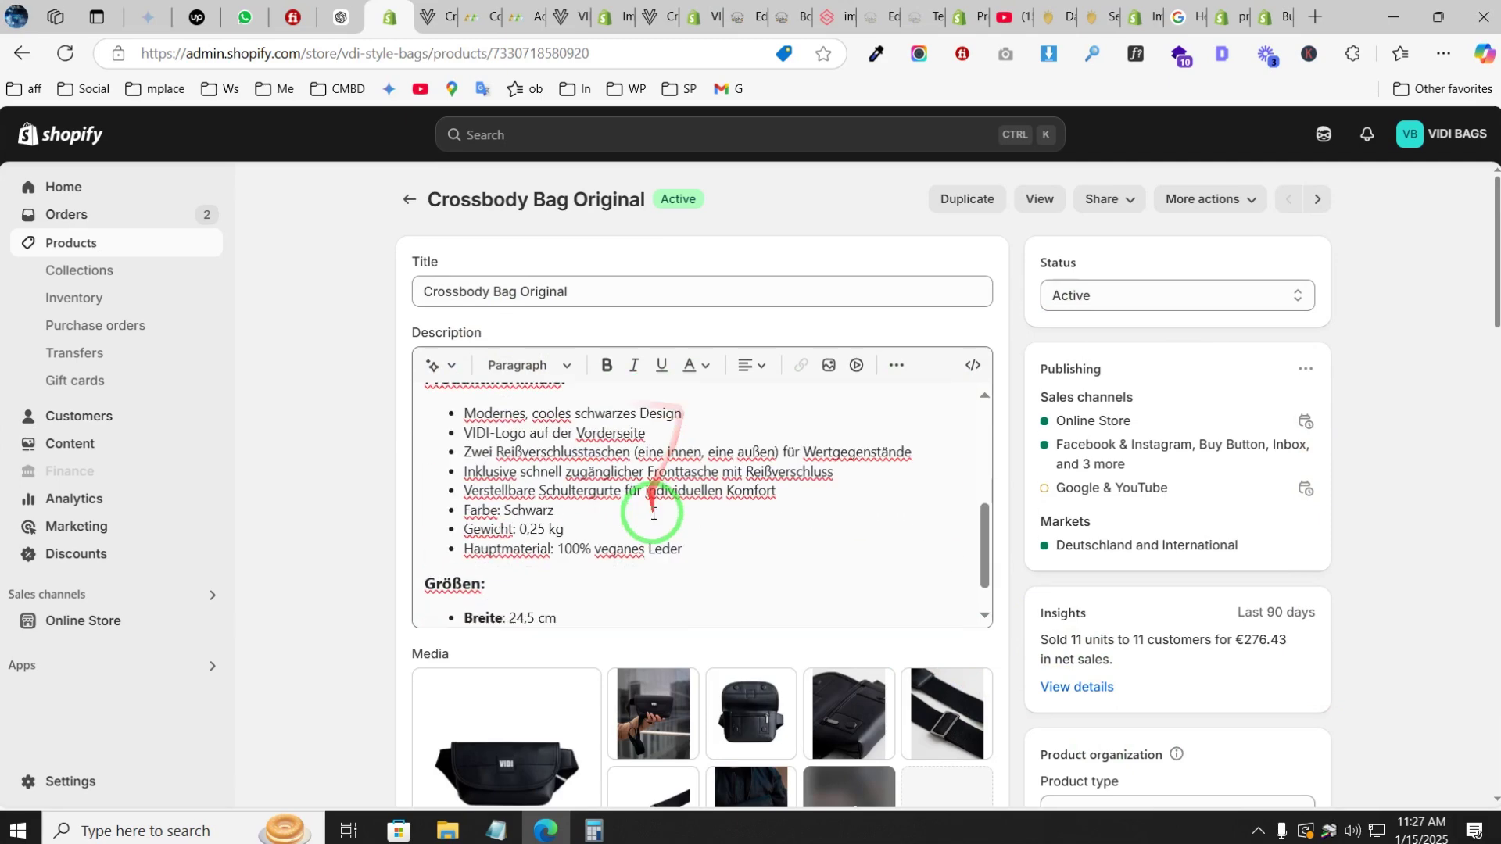
scroll(503, 516, up, 8)
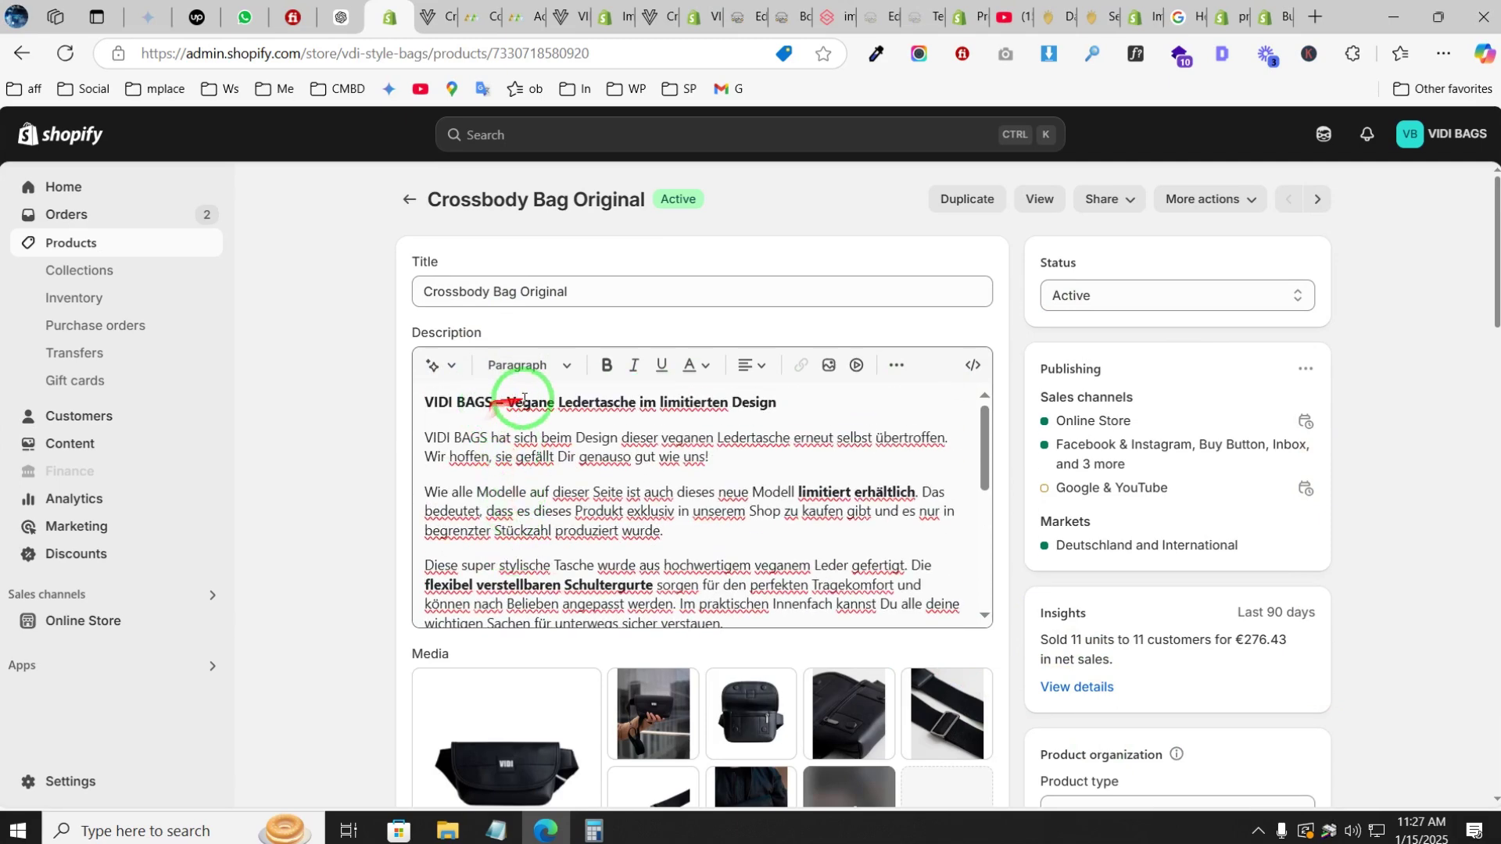
scroll(670, 497, down, 10)
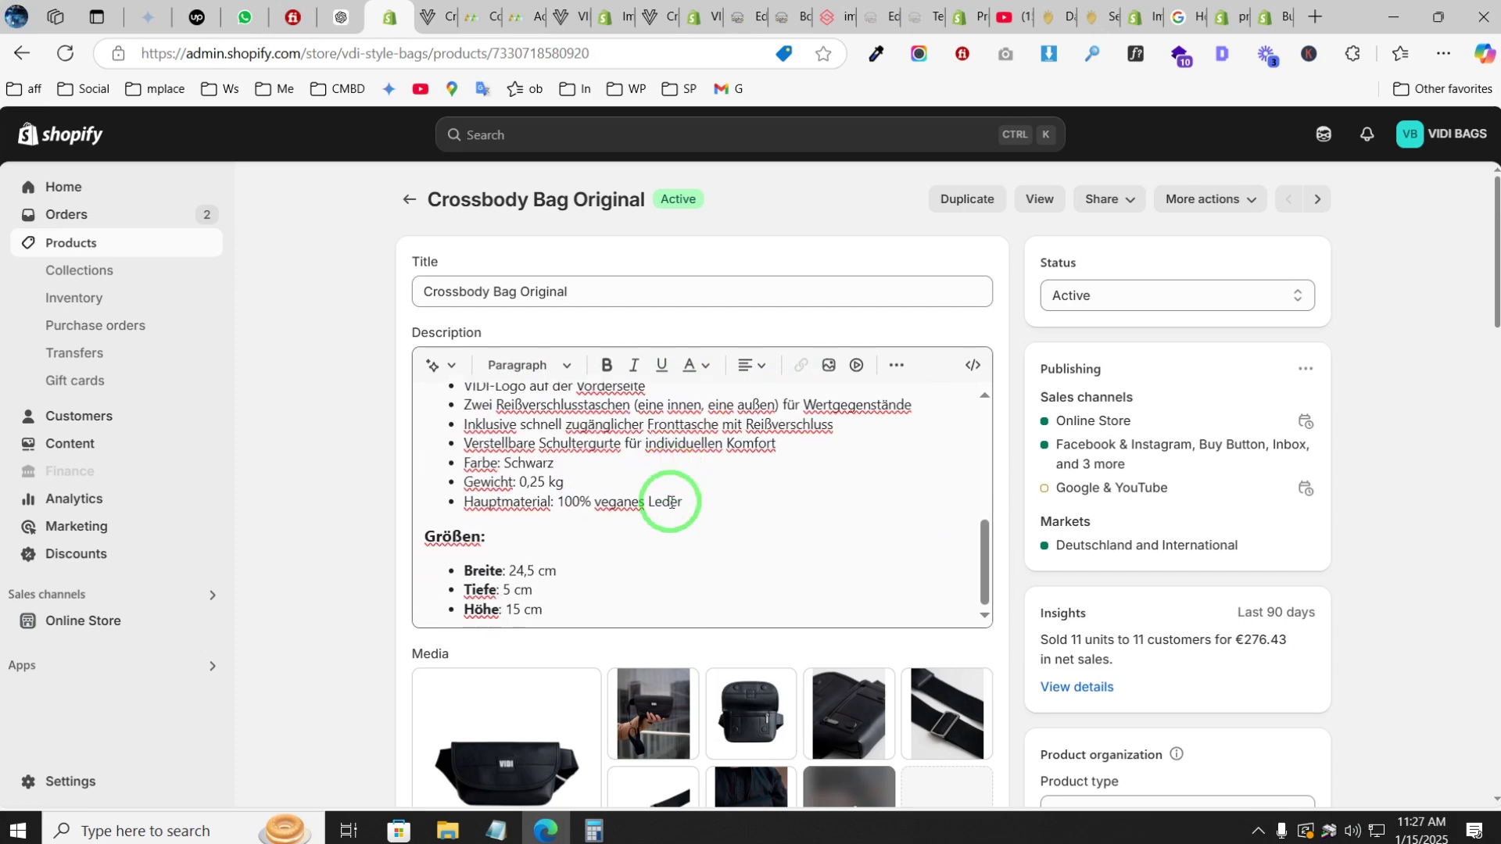
scroll(793, 543, up, 10)
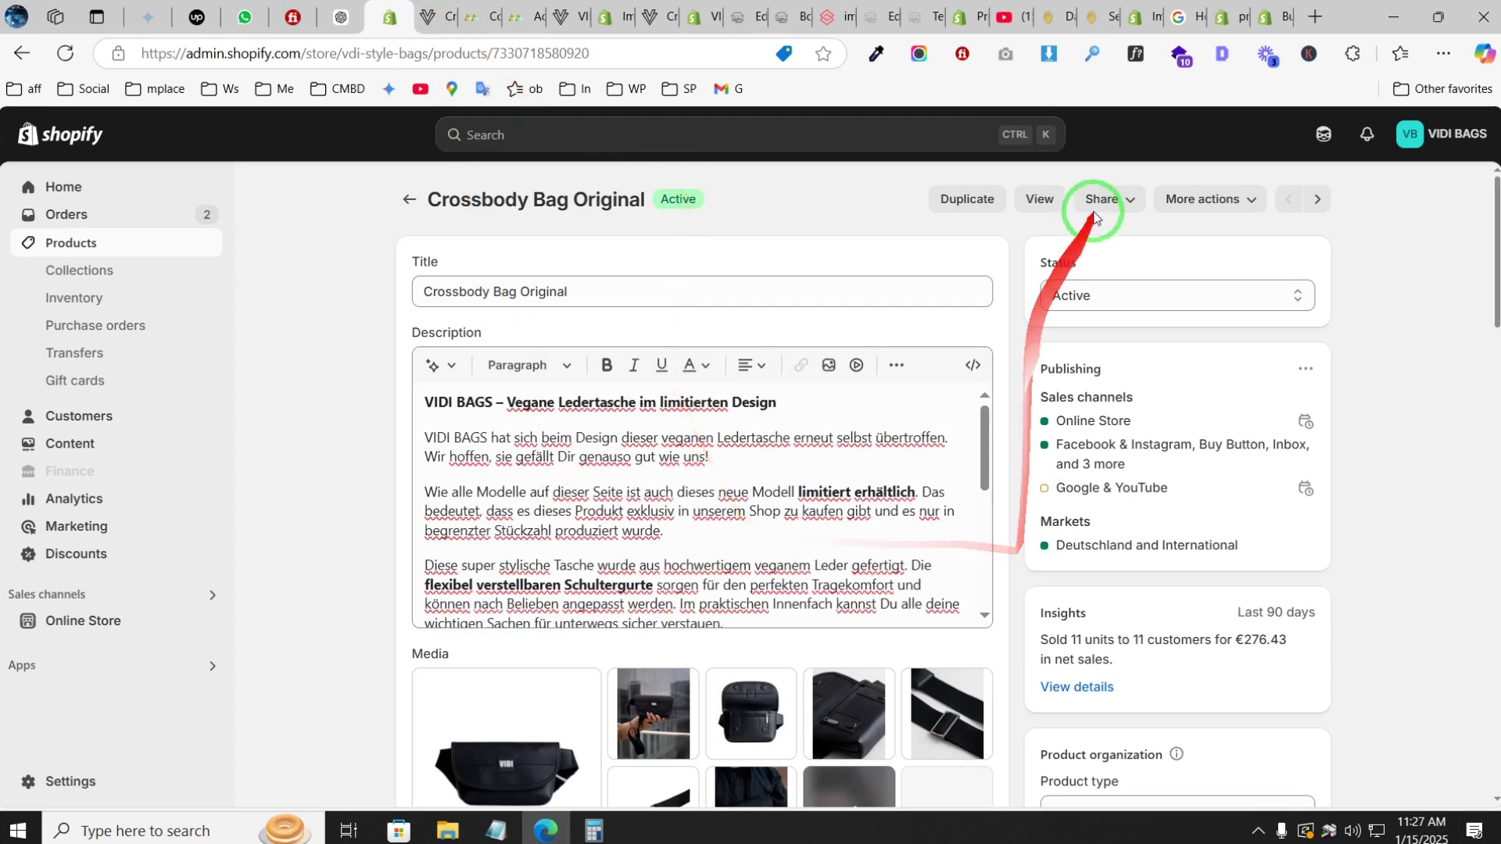
click(1043, 210)
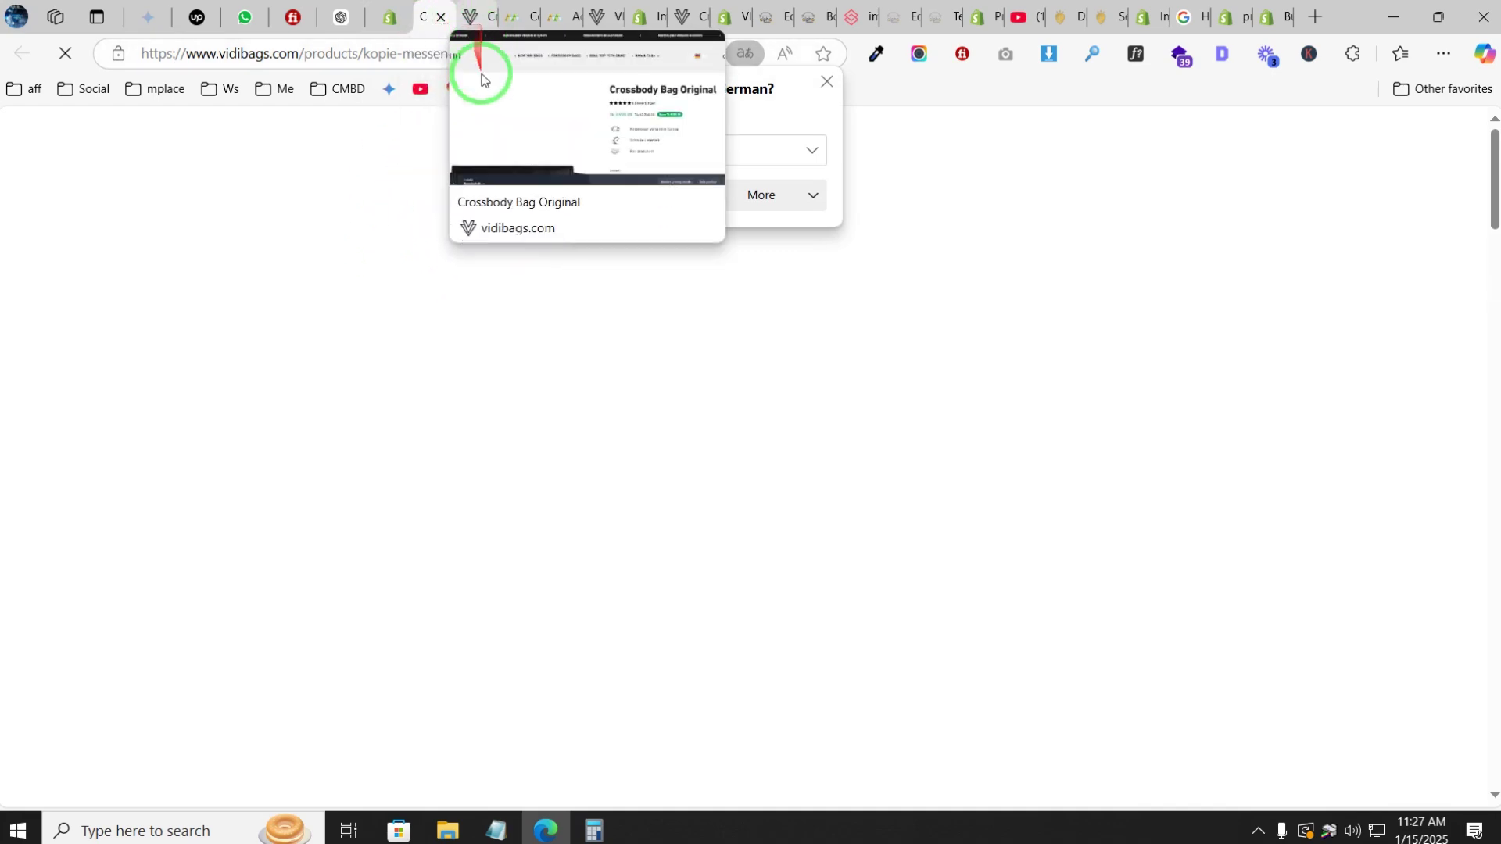
- Expand and read the Beschreibung section on the storefront product page
scroll(1040, 524, down, 4)
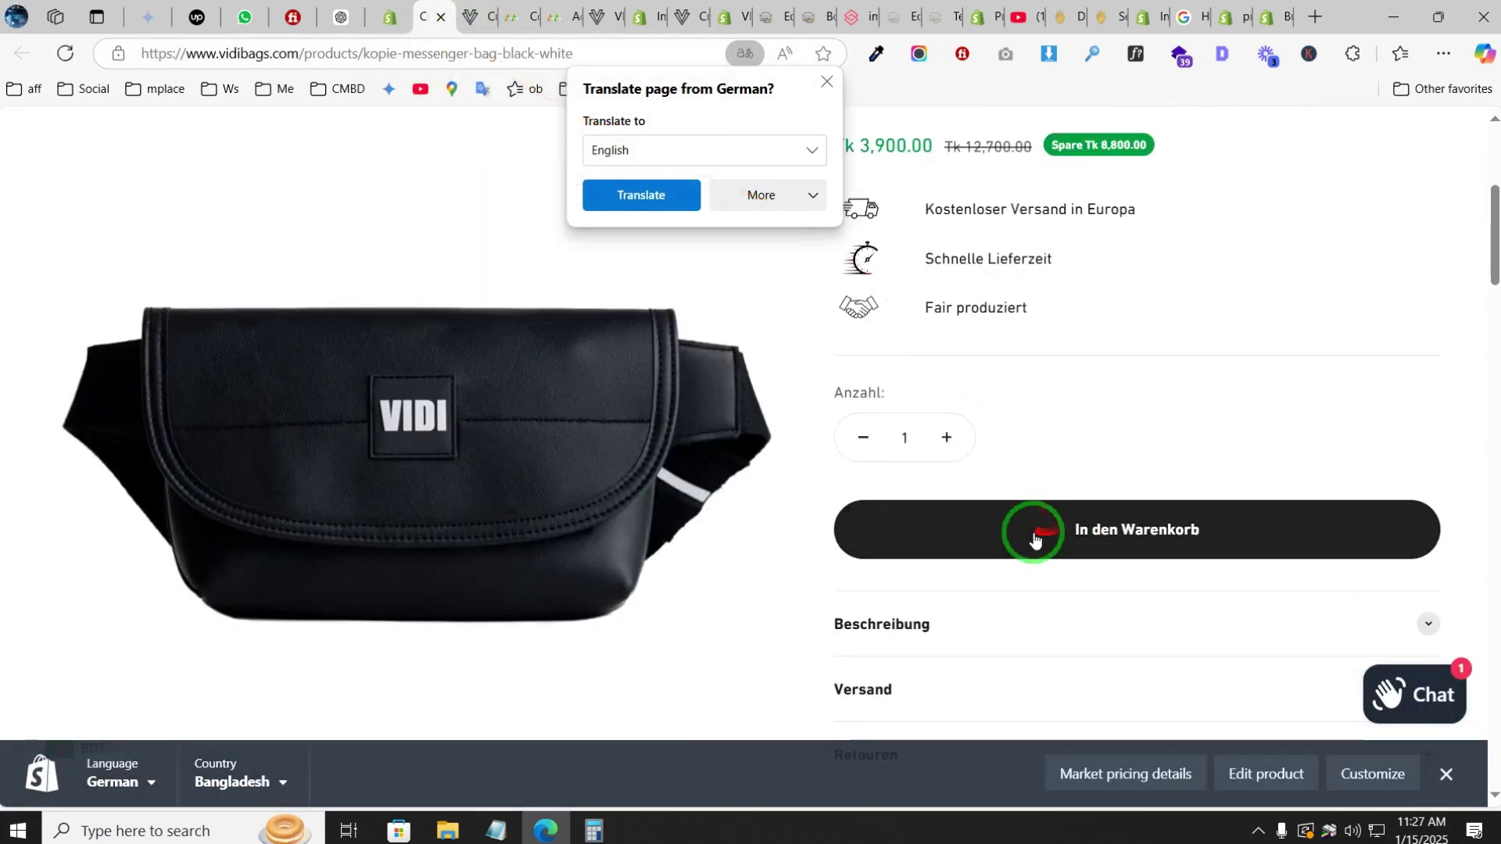
scroll(1028, 536, down, 3)
click(953, 519)
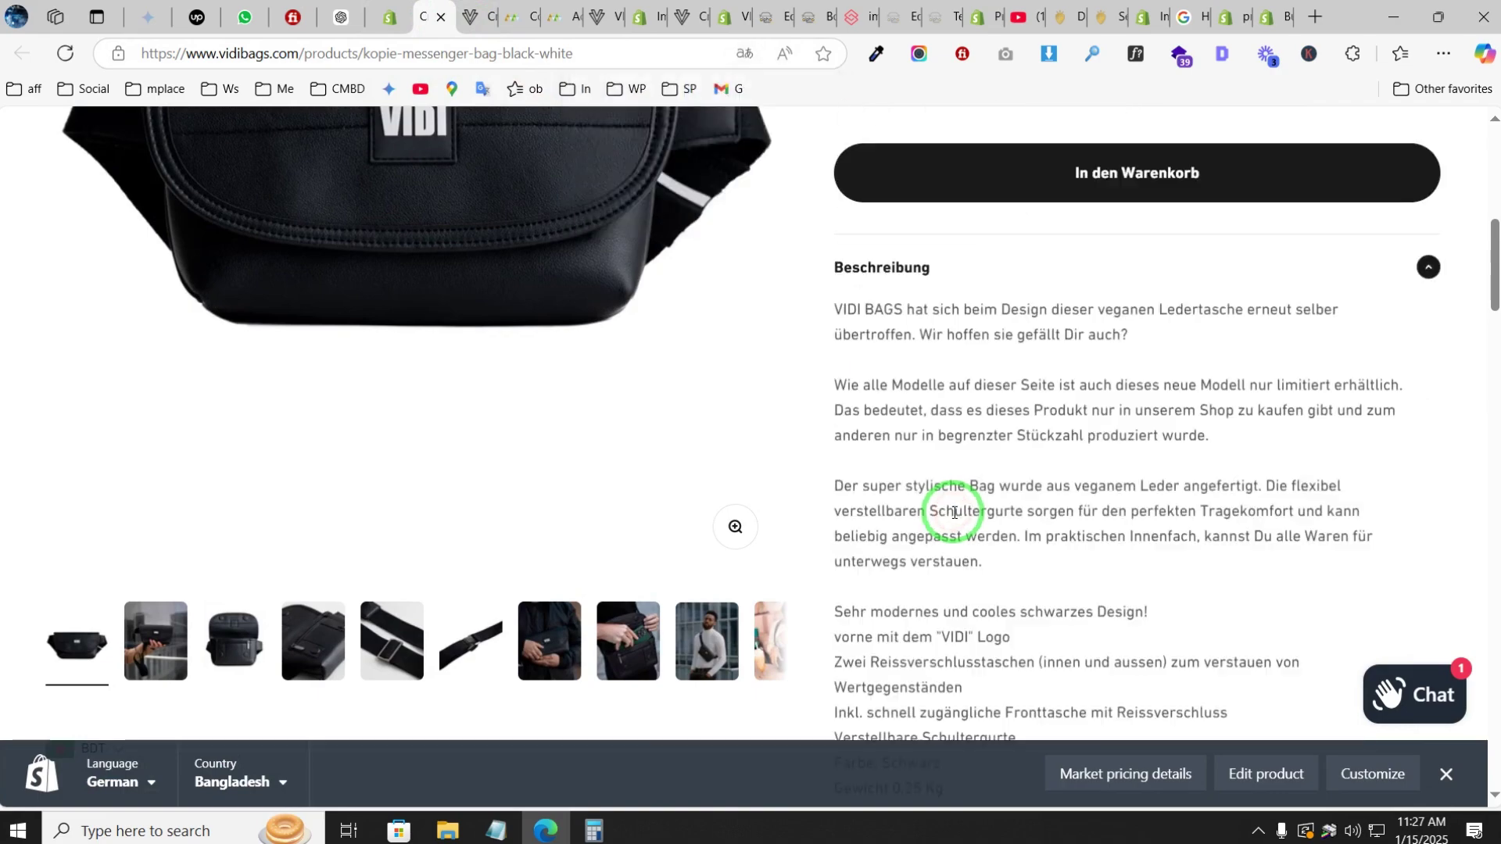
scroll(955, 509, down, 3)
drag(902, 650, 821, 439)
scroll(899, 501, up, 4)
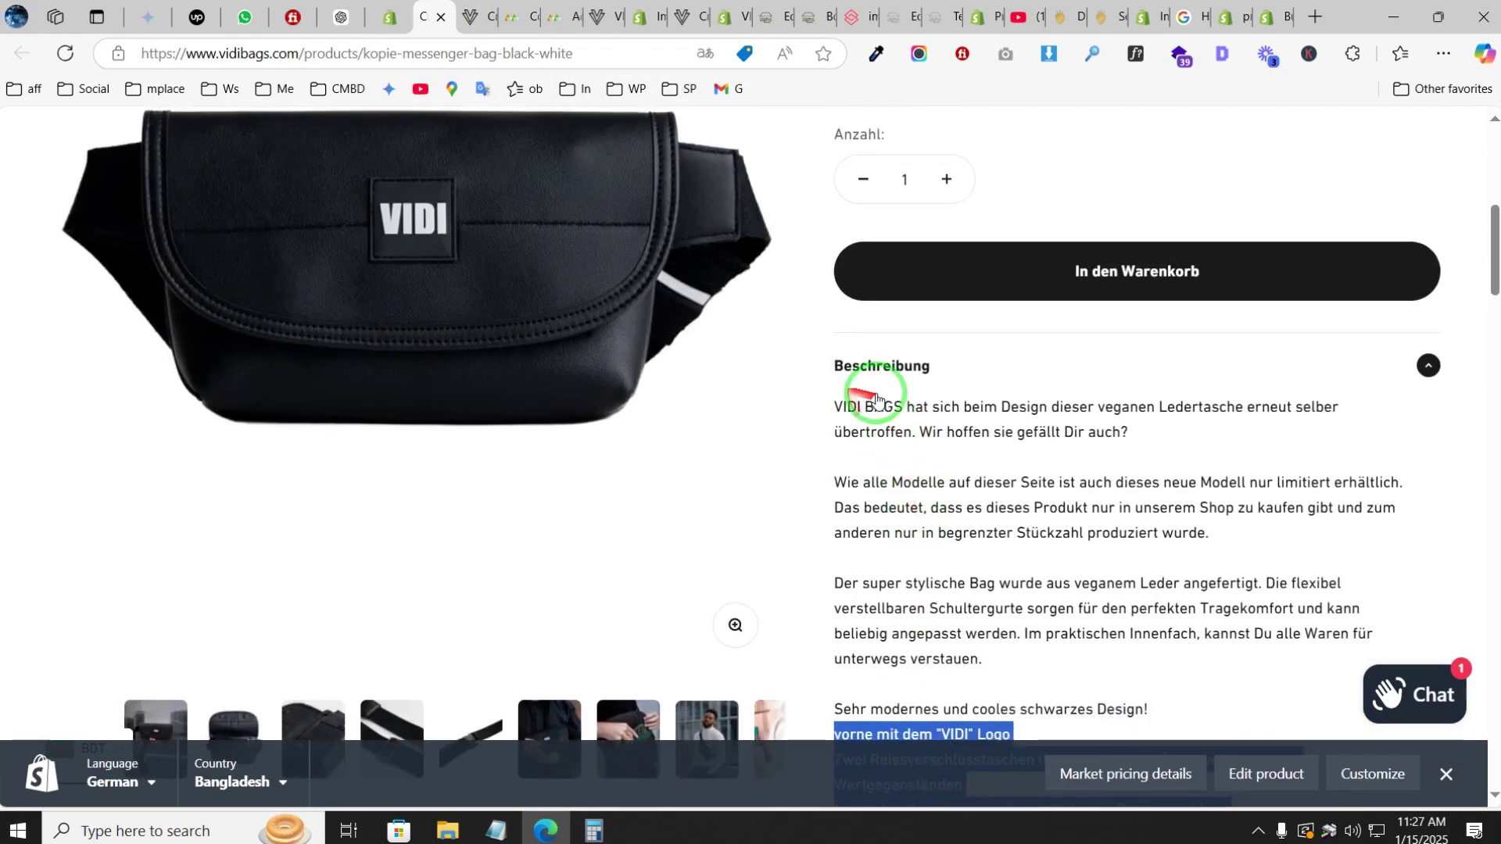
- Expand and read the Versand shipping section
scroll(1028, 522, down, 10)
click(899, 467)
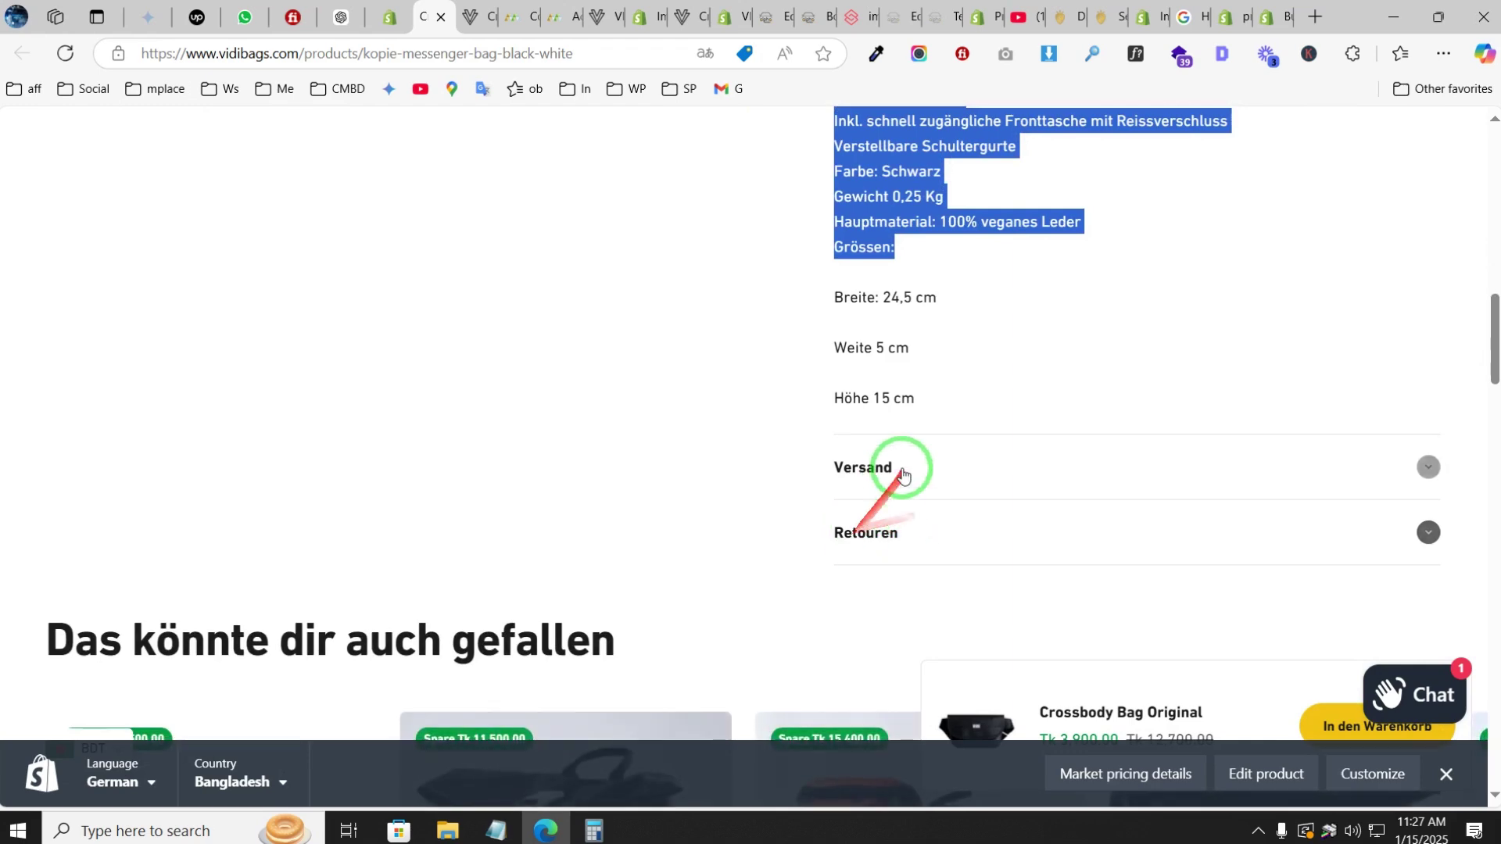
scroll(868, 559, down, 4)
drag(1092, 538, 876, 381)
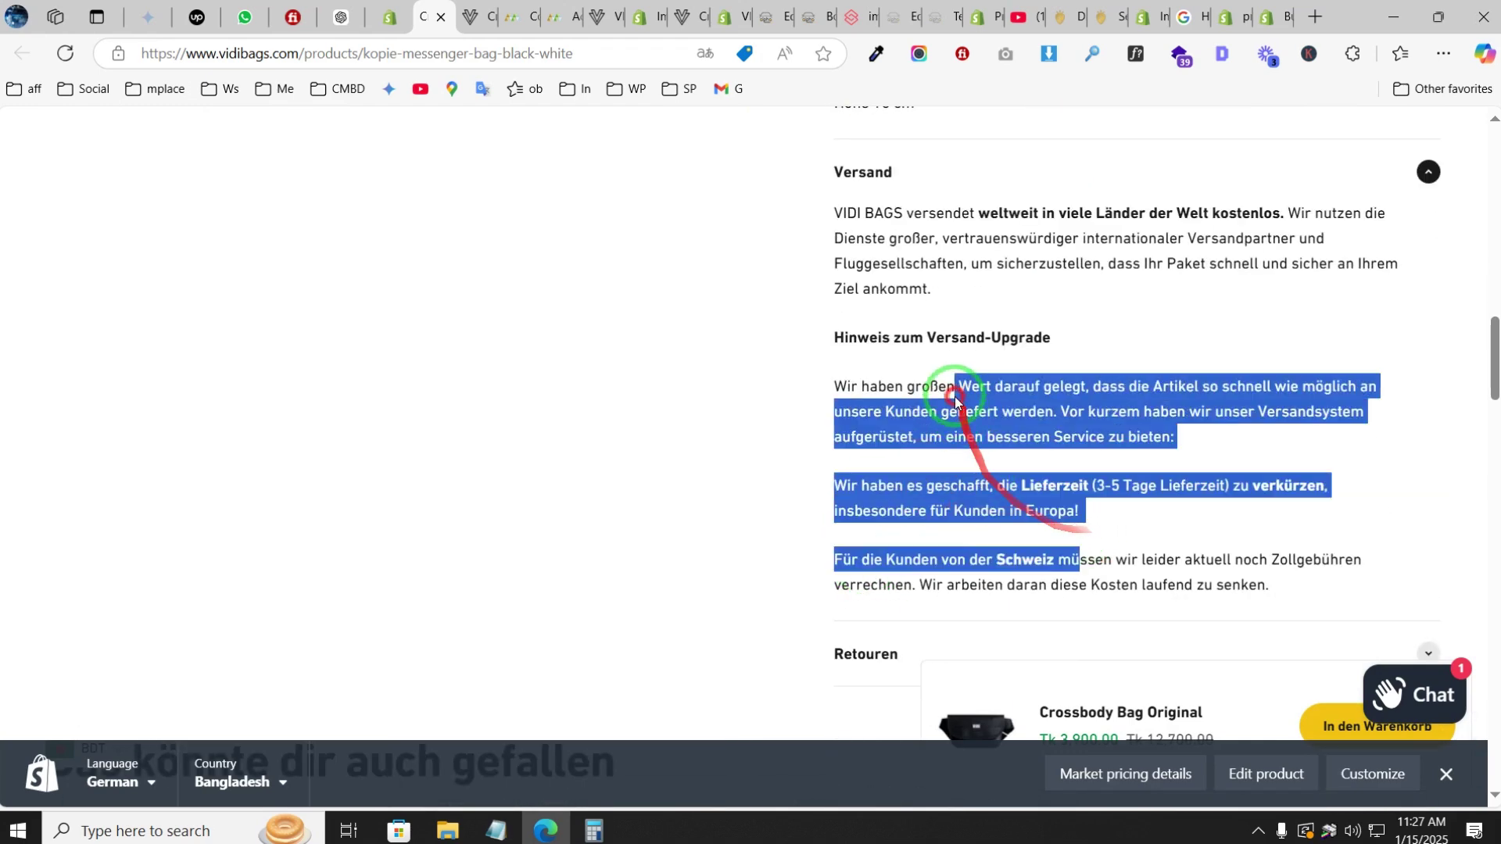
scroll(881, 429, up, 5)
click(399, 28)
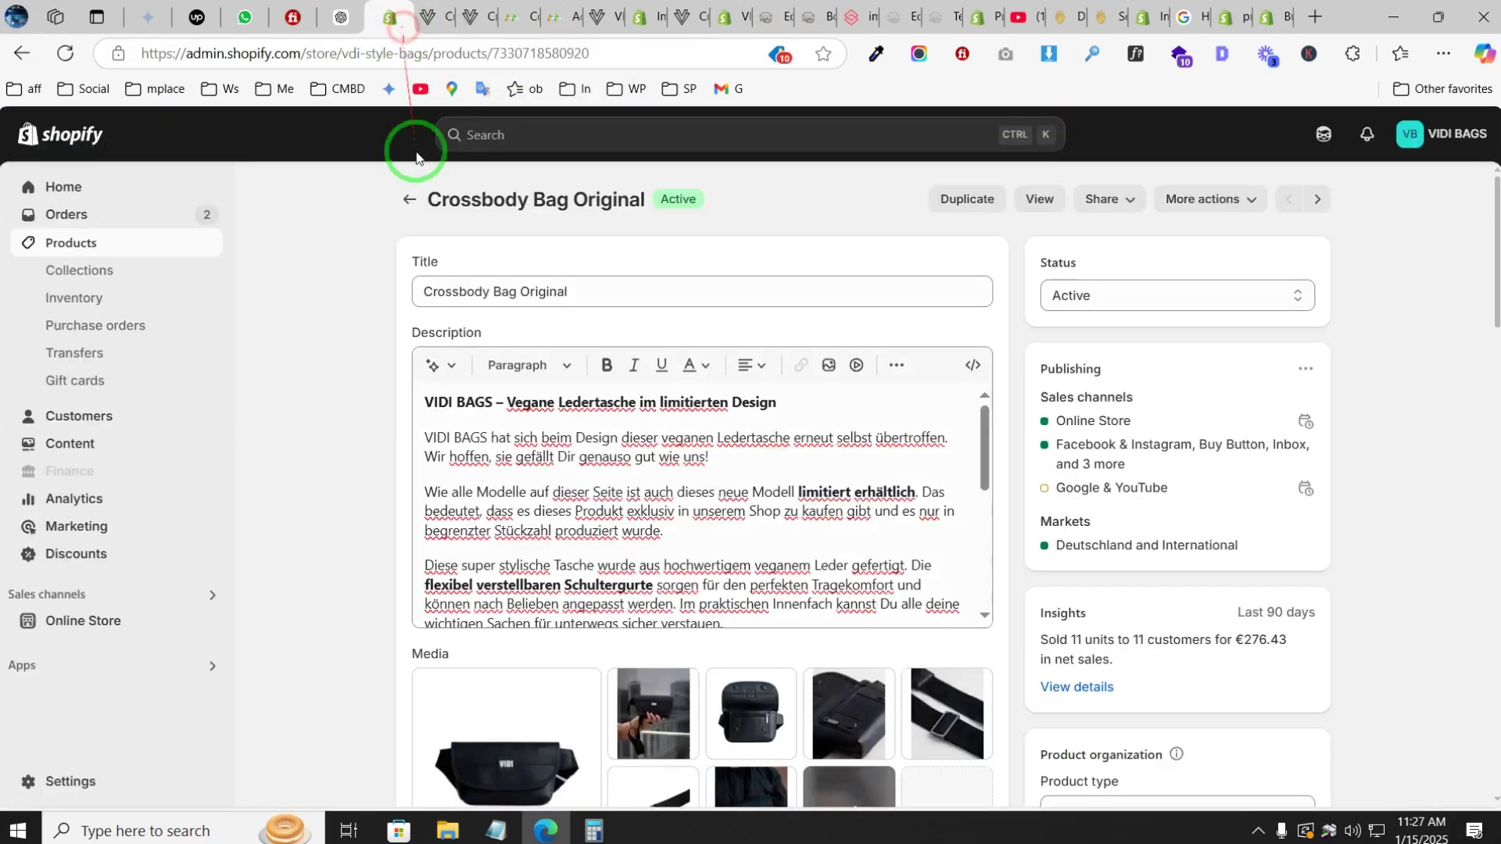
click(419, 18)
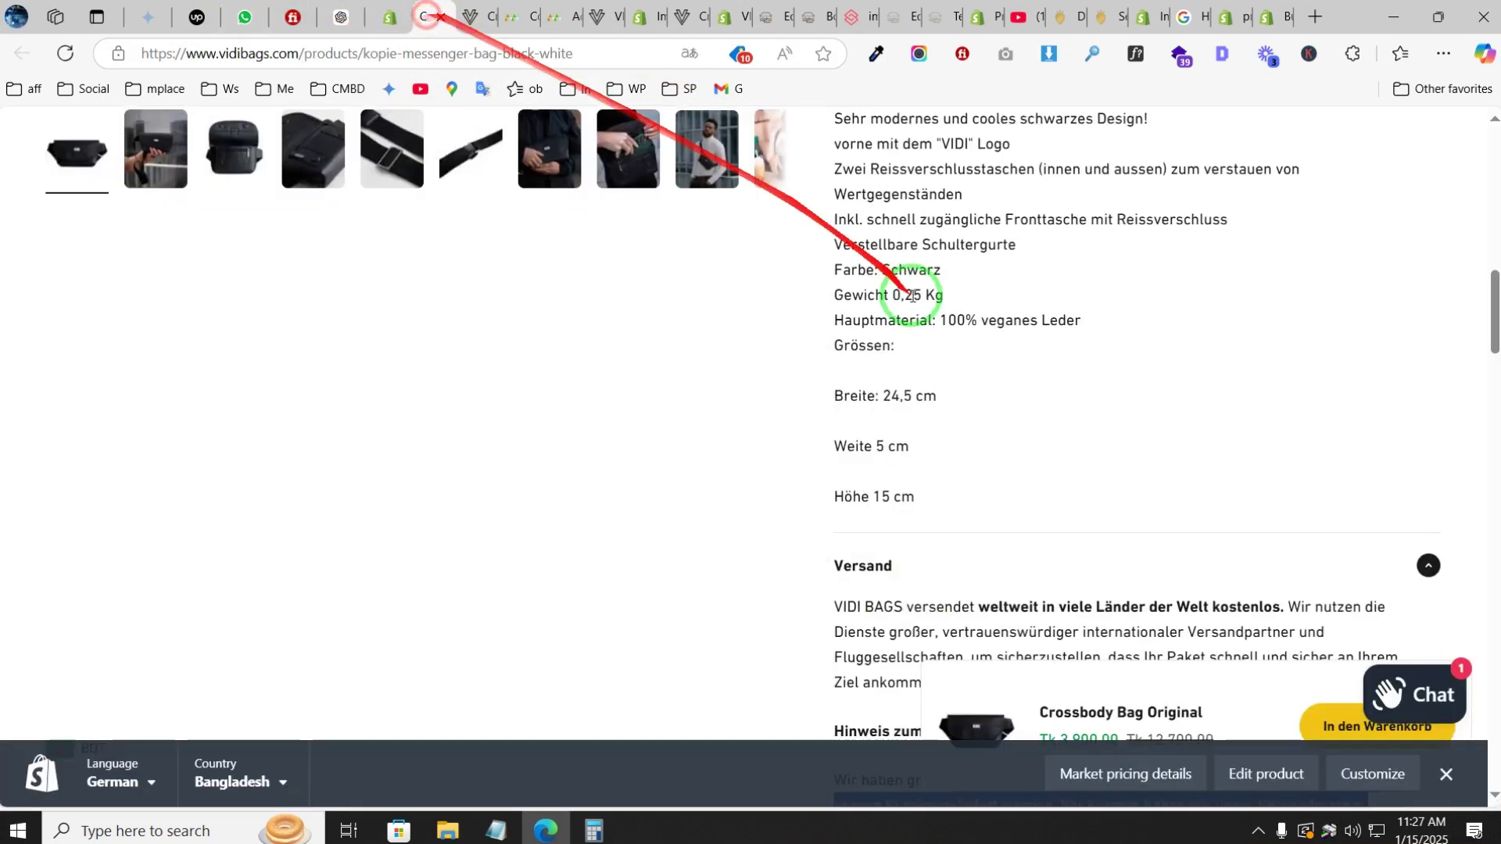
scroll(915, 282, down, 4)
scroll(985, 407, up, 7)
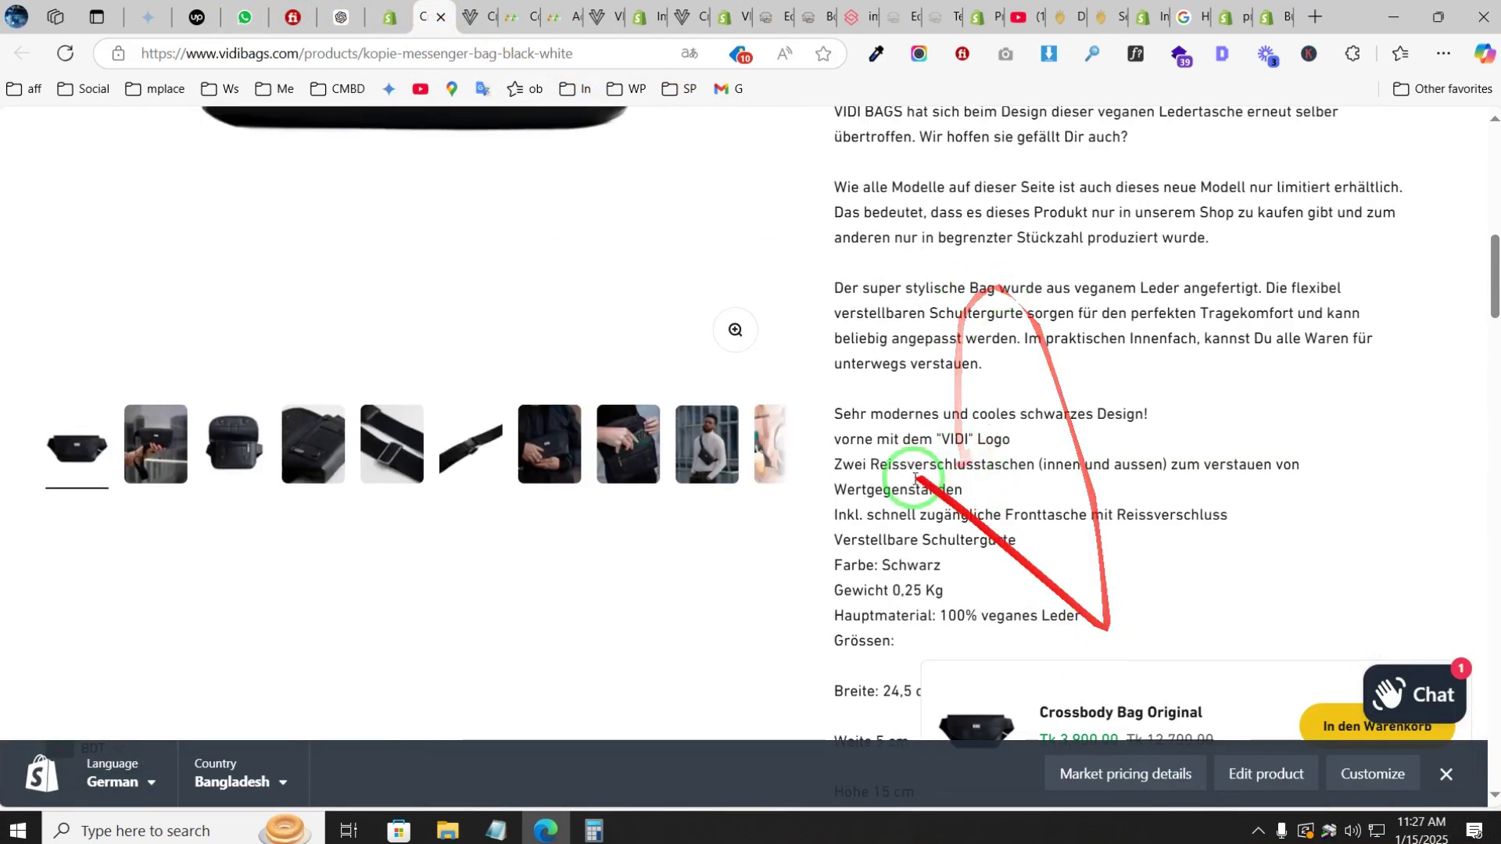
click(389, 18)
scroll(547, 508, down, 10)
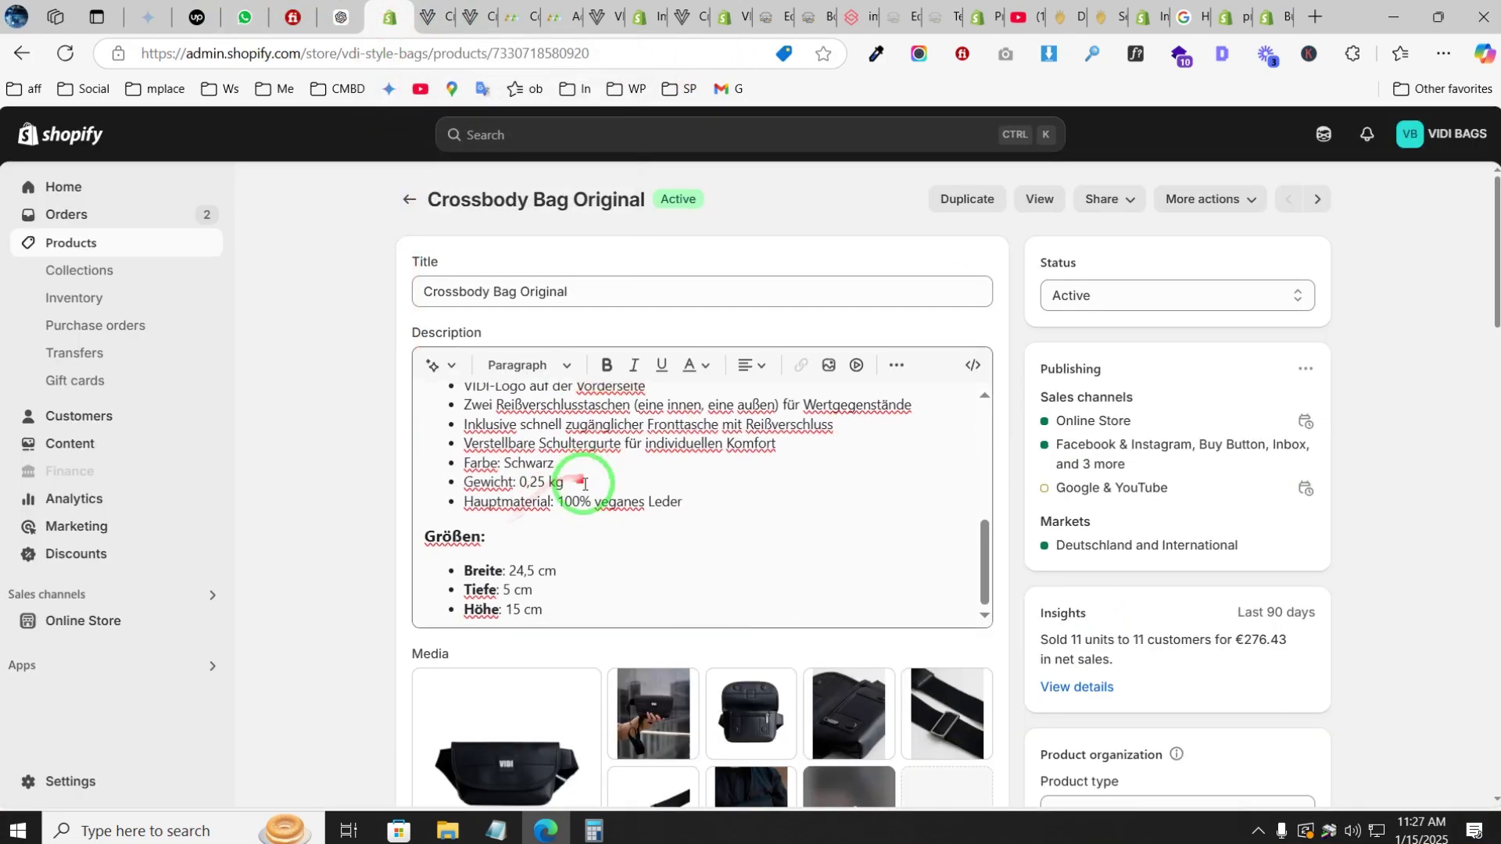
scroll(464, 453, up, 8)
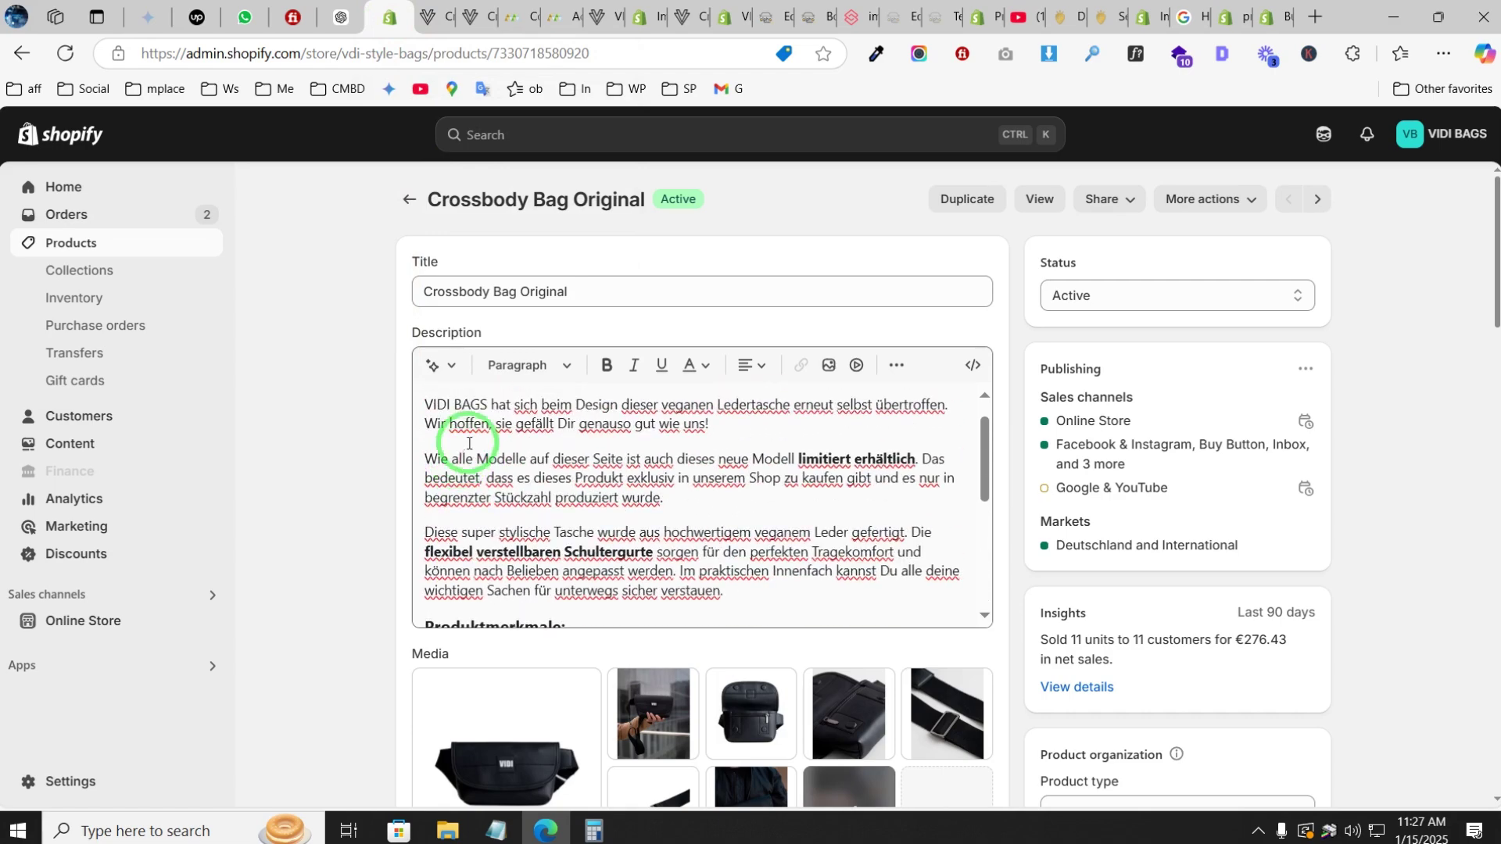
click(428, 17)
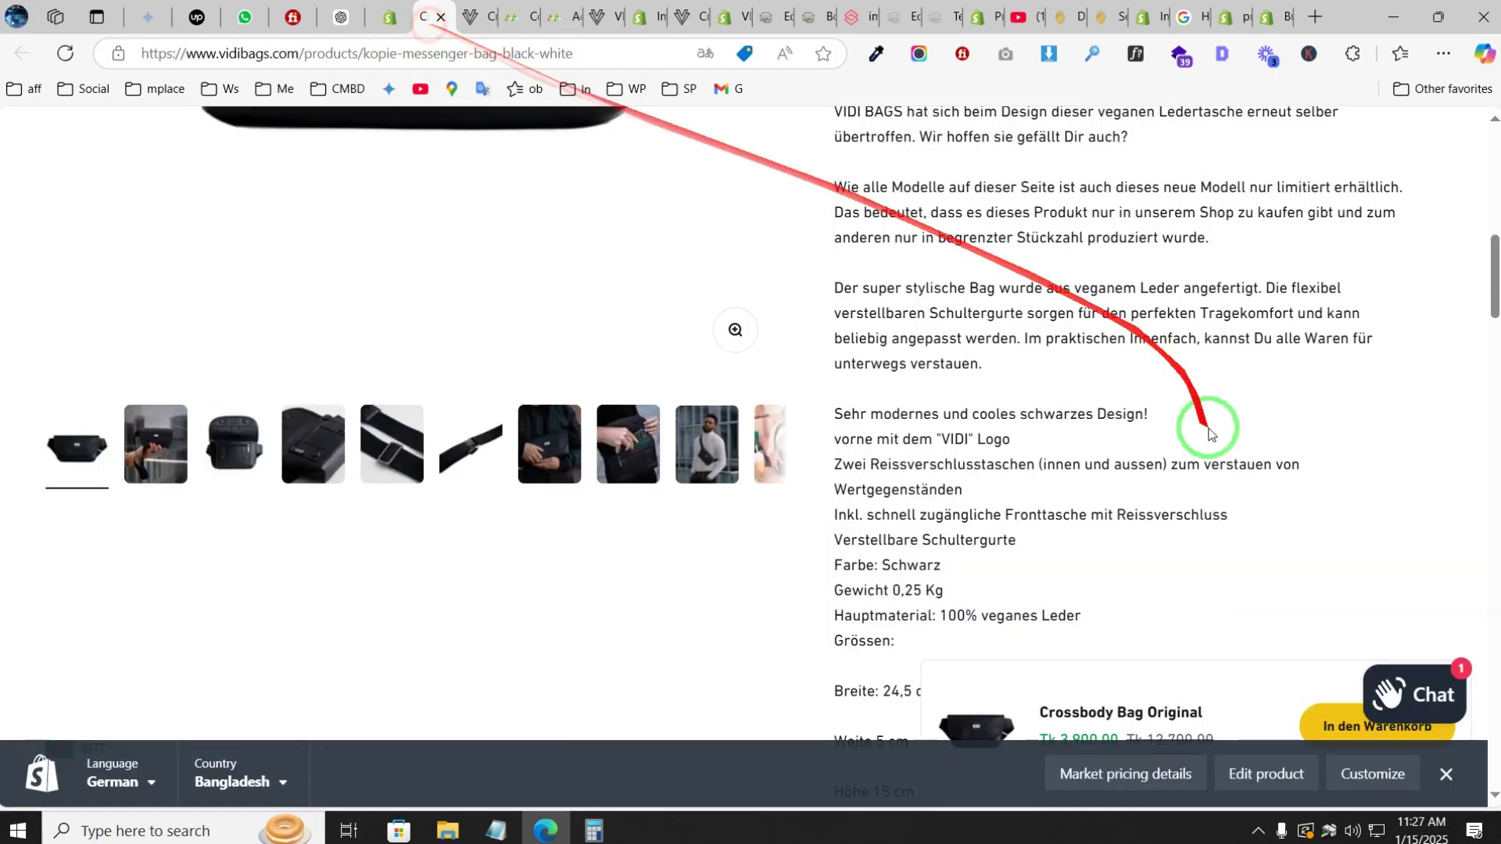
scroll(1149, 359, up, 6)
scroll(1099, 311, down, 10)
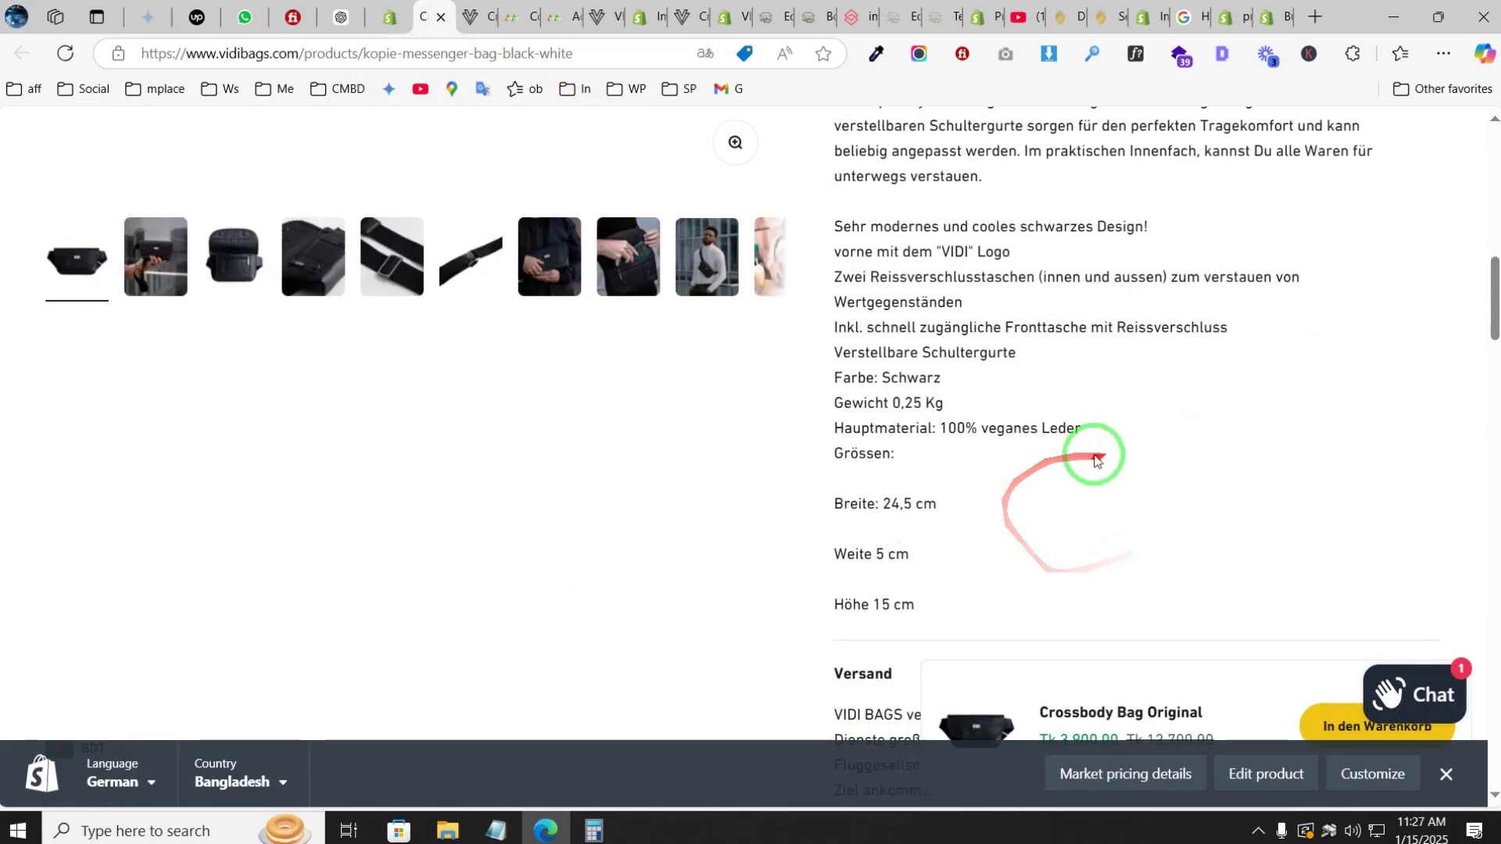
drag(945, 508, 888, 169)
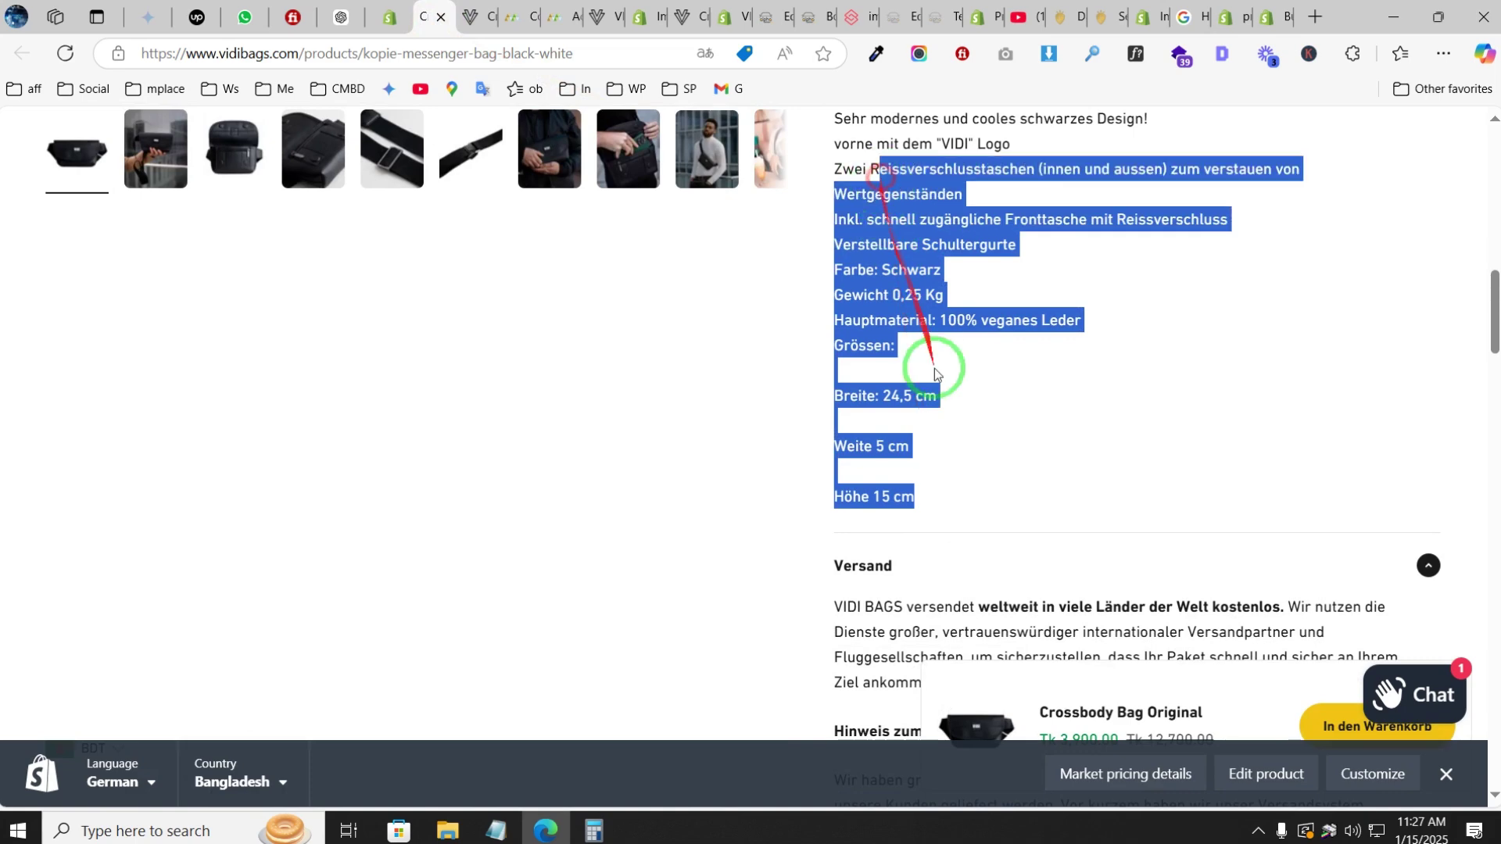
click(924, 447)
drag(953, 522, 881, 227)
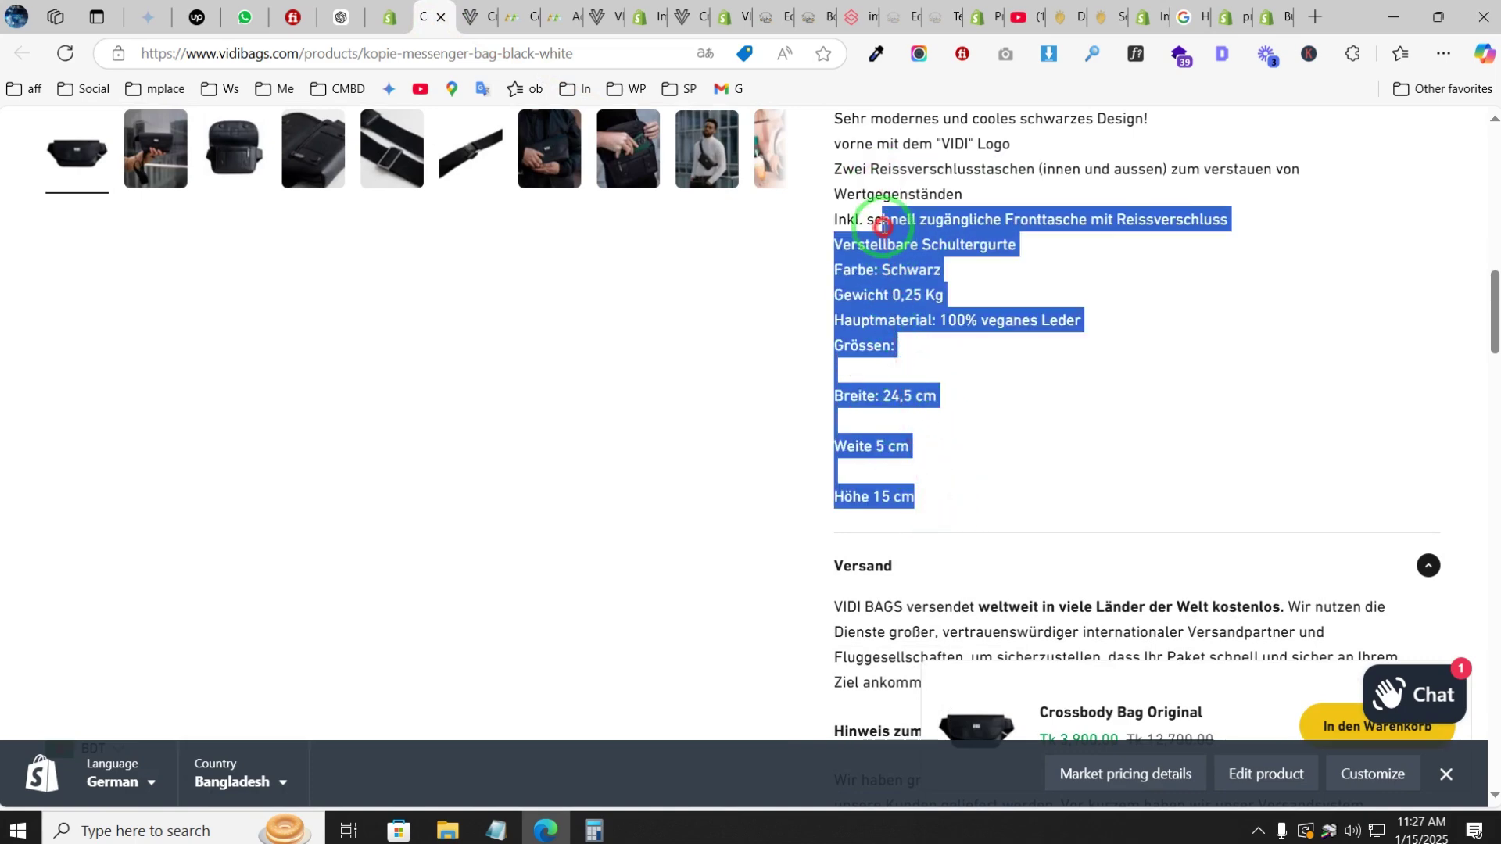
click(991, 371)
drag(898, 496, 835, 445)
click(389, 16)
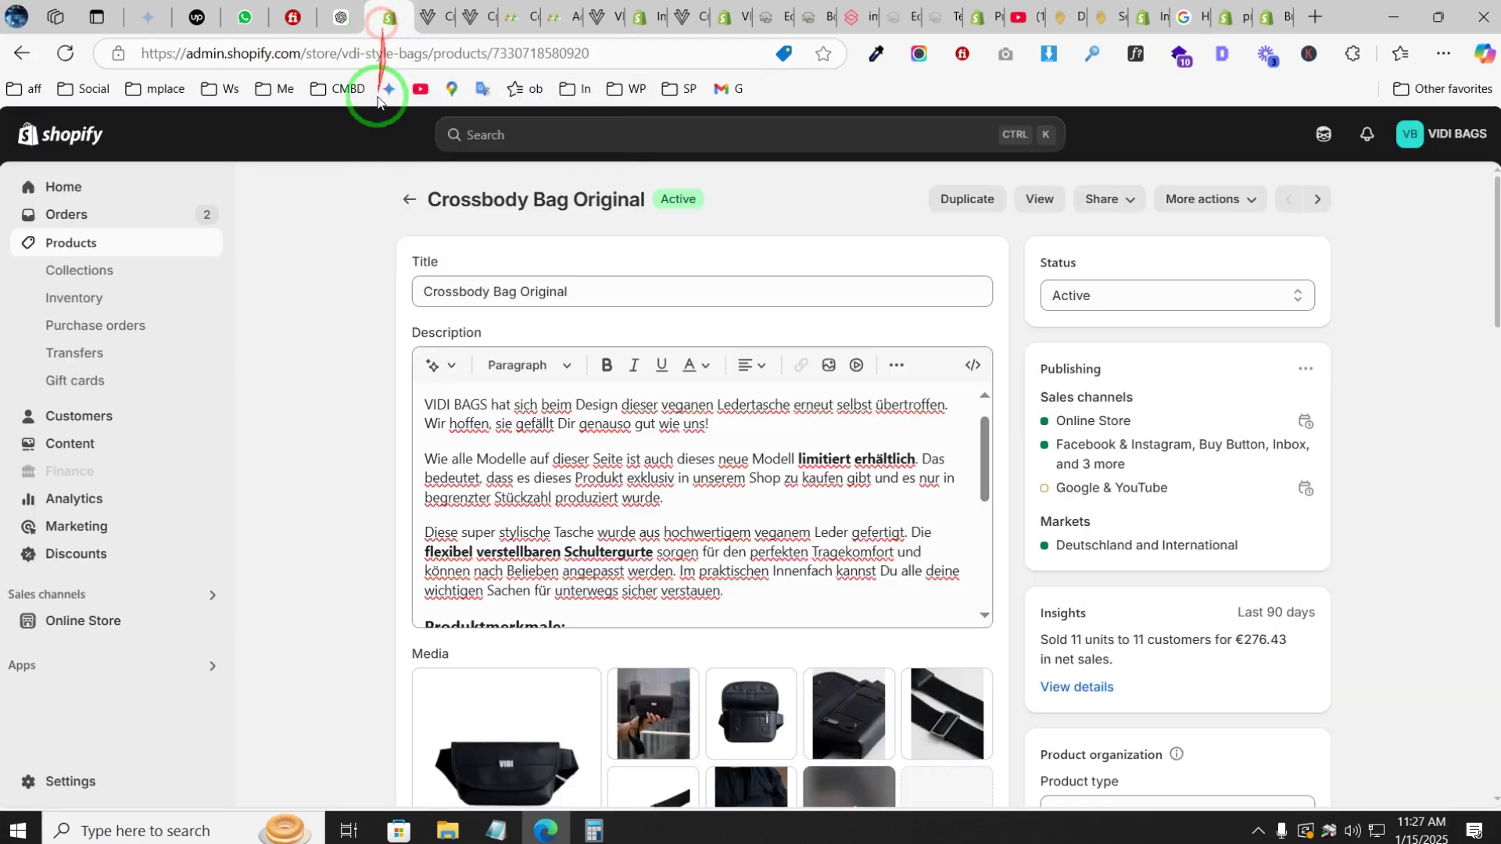
- Preview the Tamara - 25.10 theme from the Online Store theme library
click(87, 623)
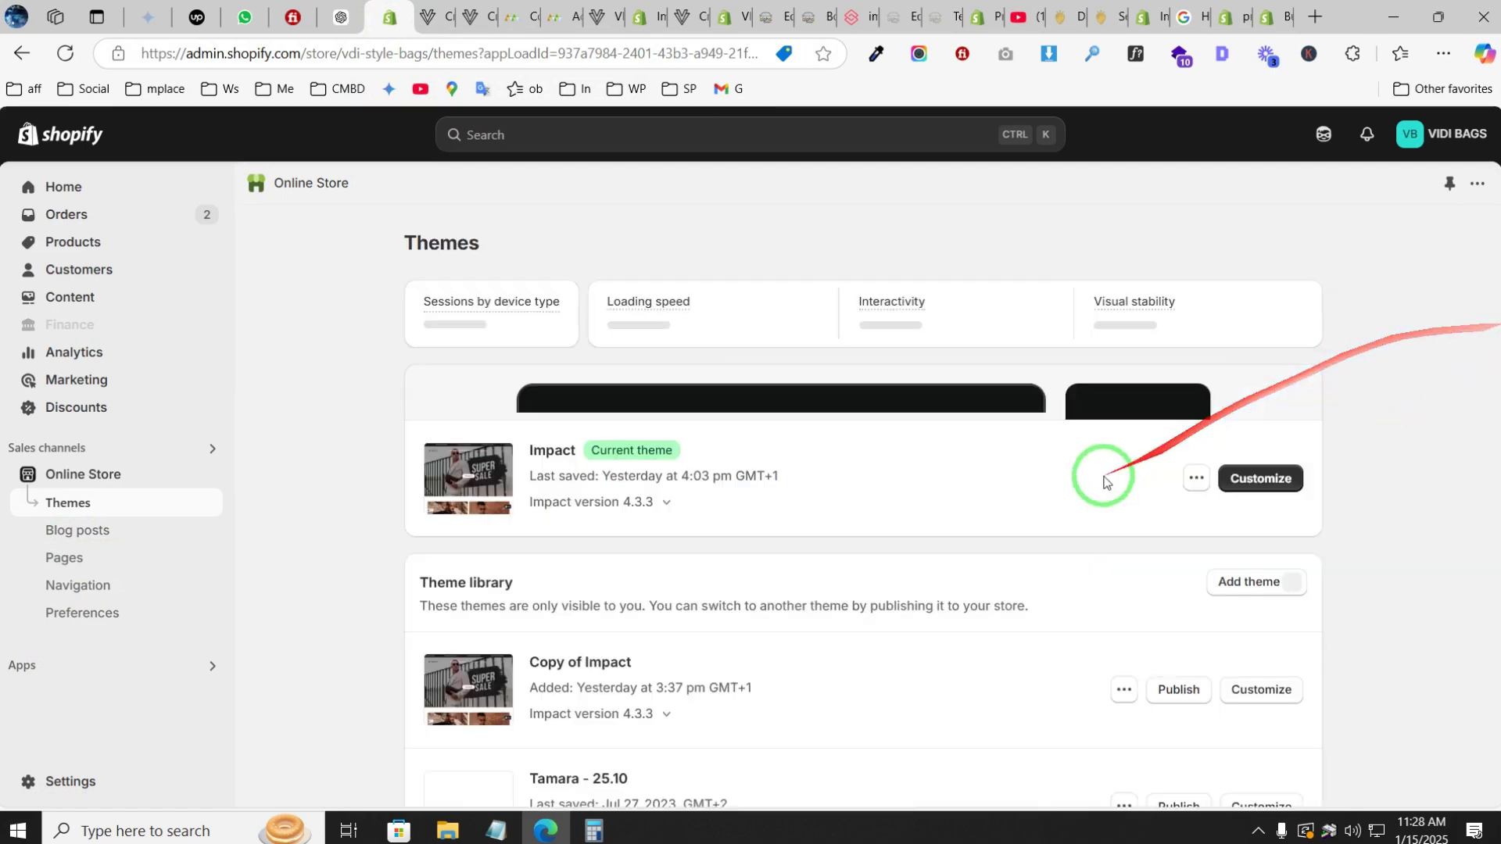
scroll(1048, 502, down, 5)
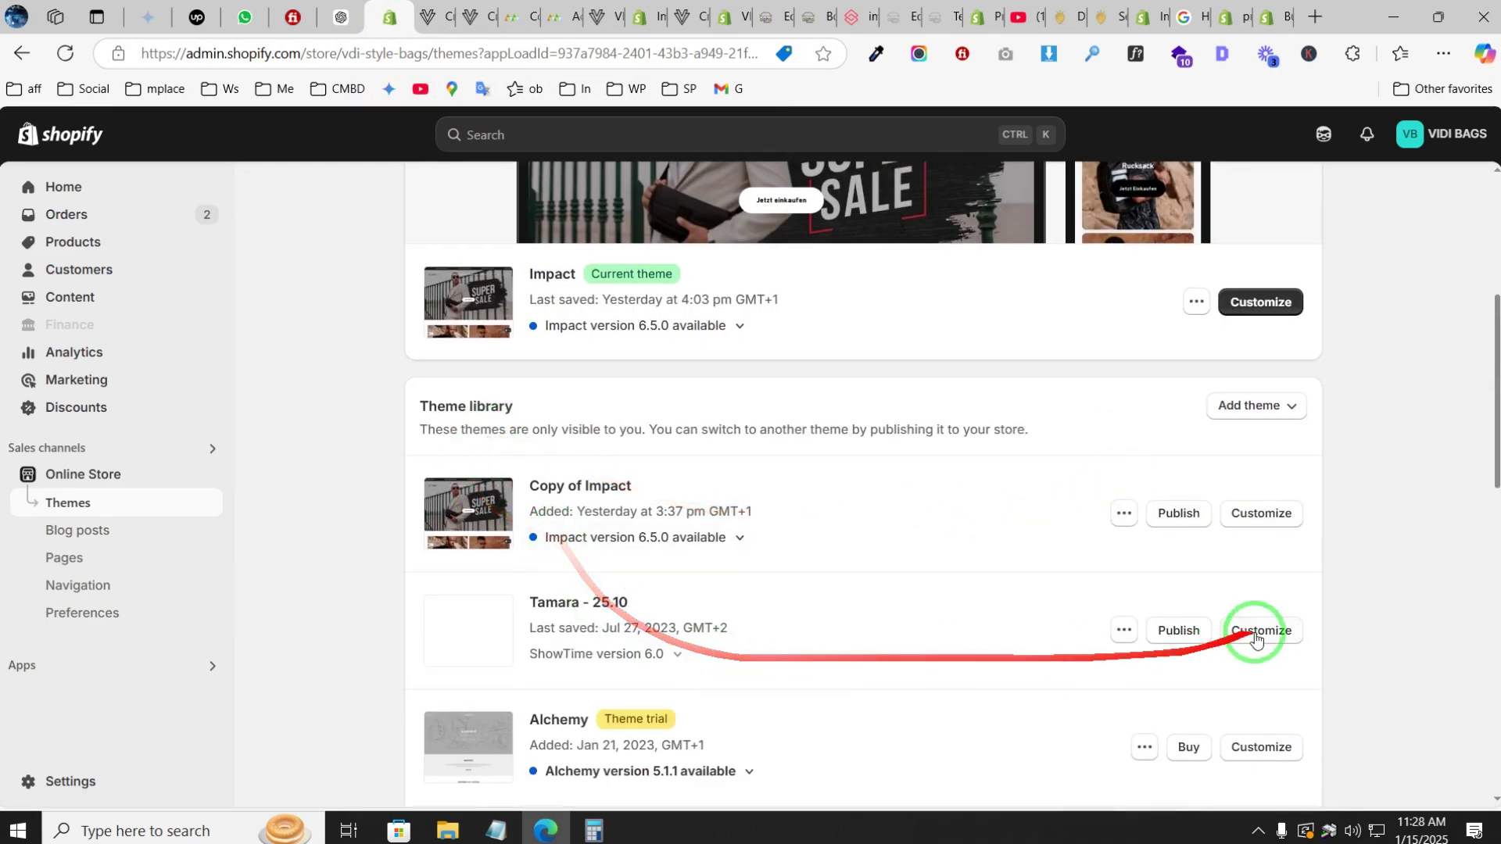
click(1125, 632)
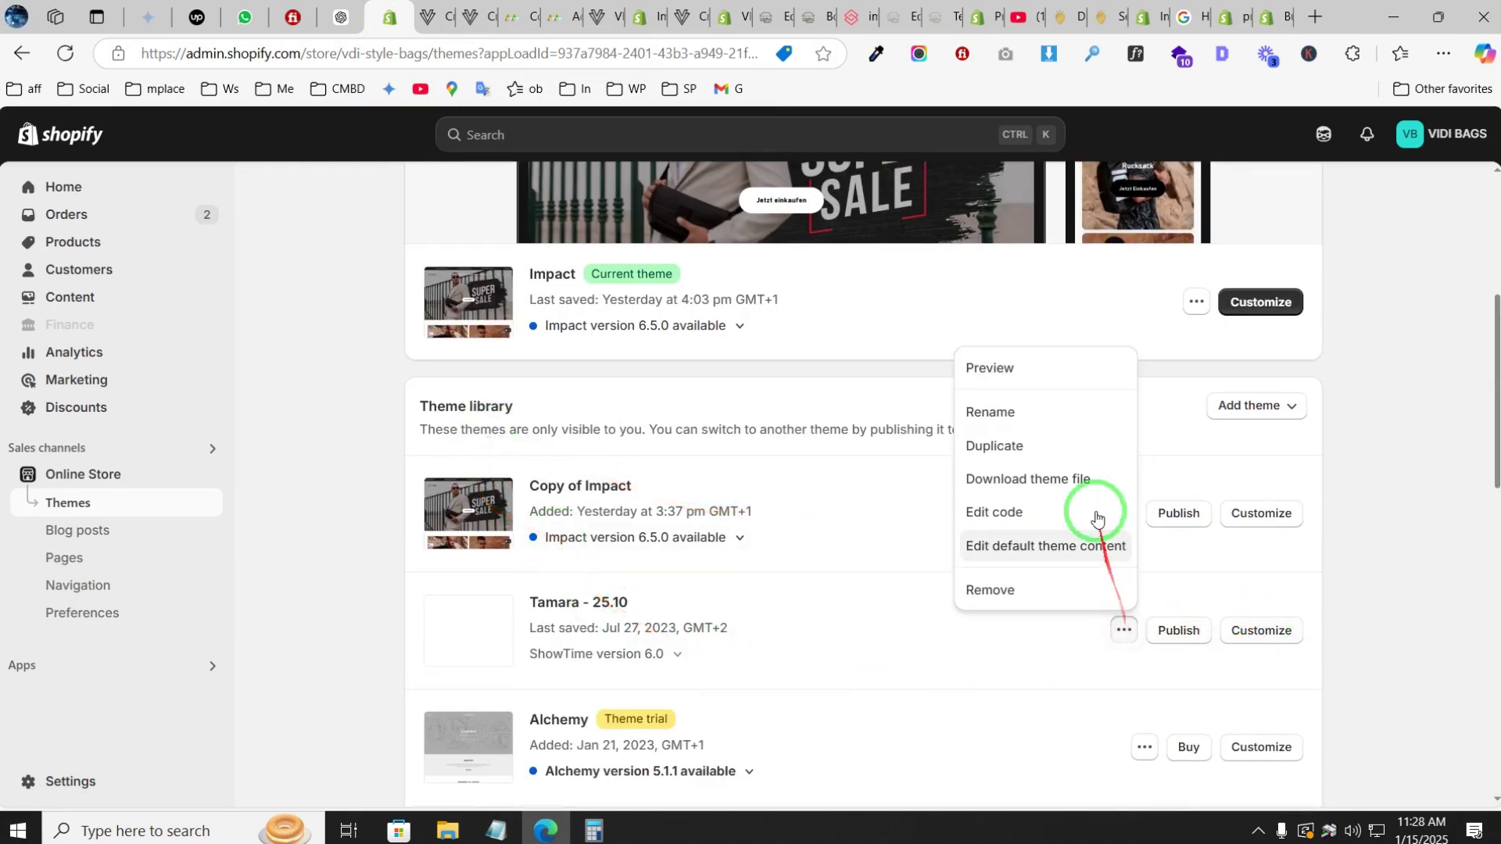
click(1006, 364)
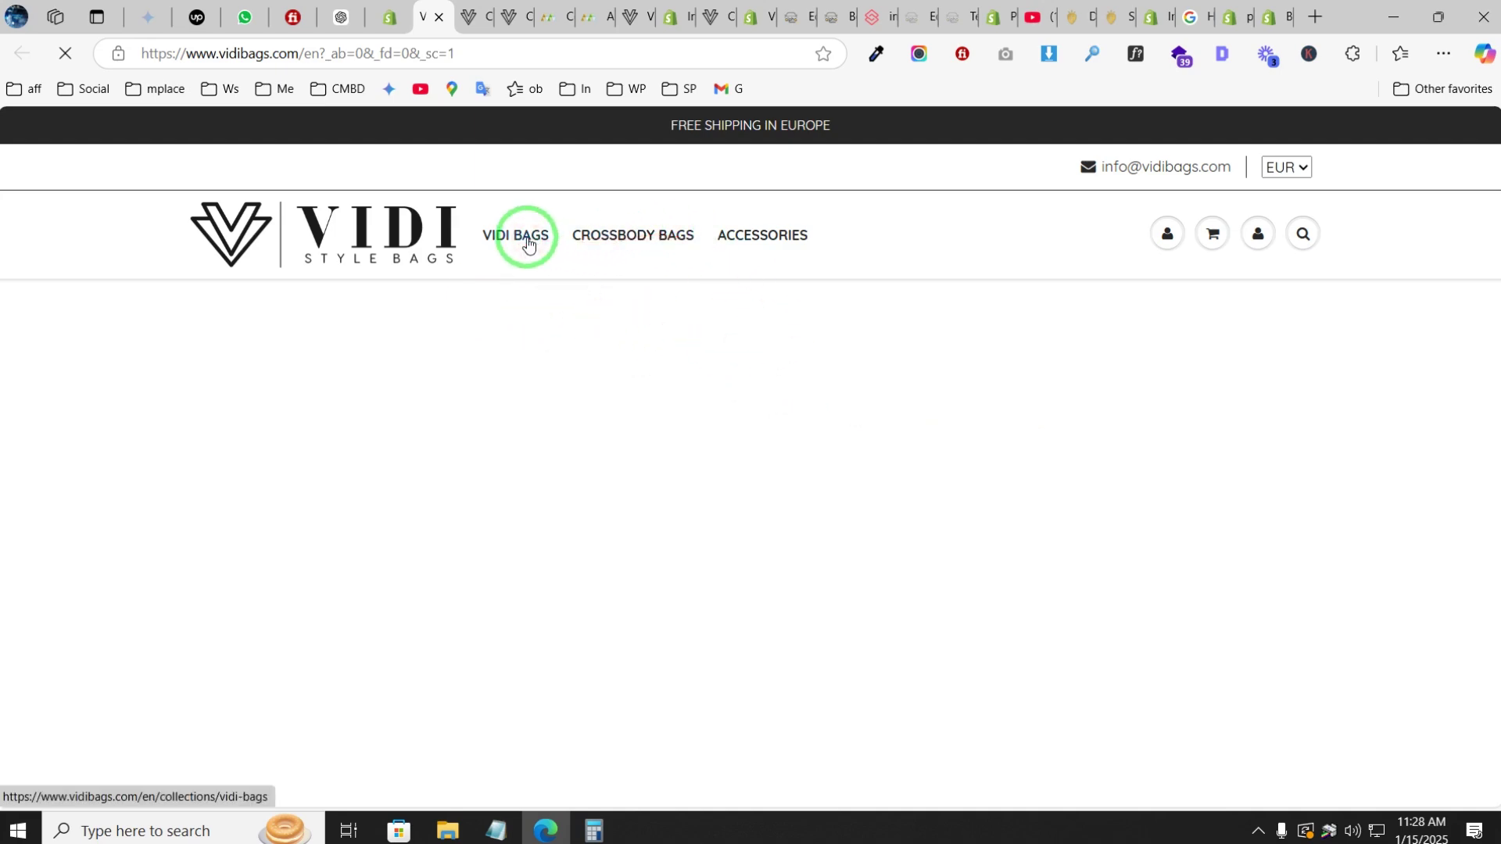
- Open the orange roll-top backpack in the Tamara preview and read its spec and size lines
click(302, 620)
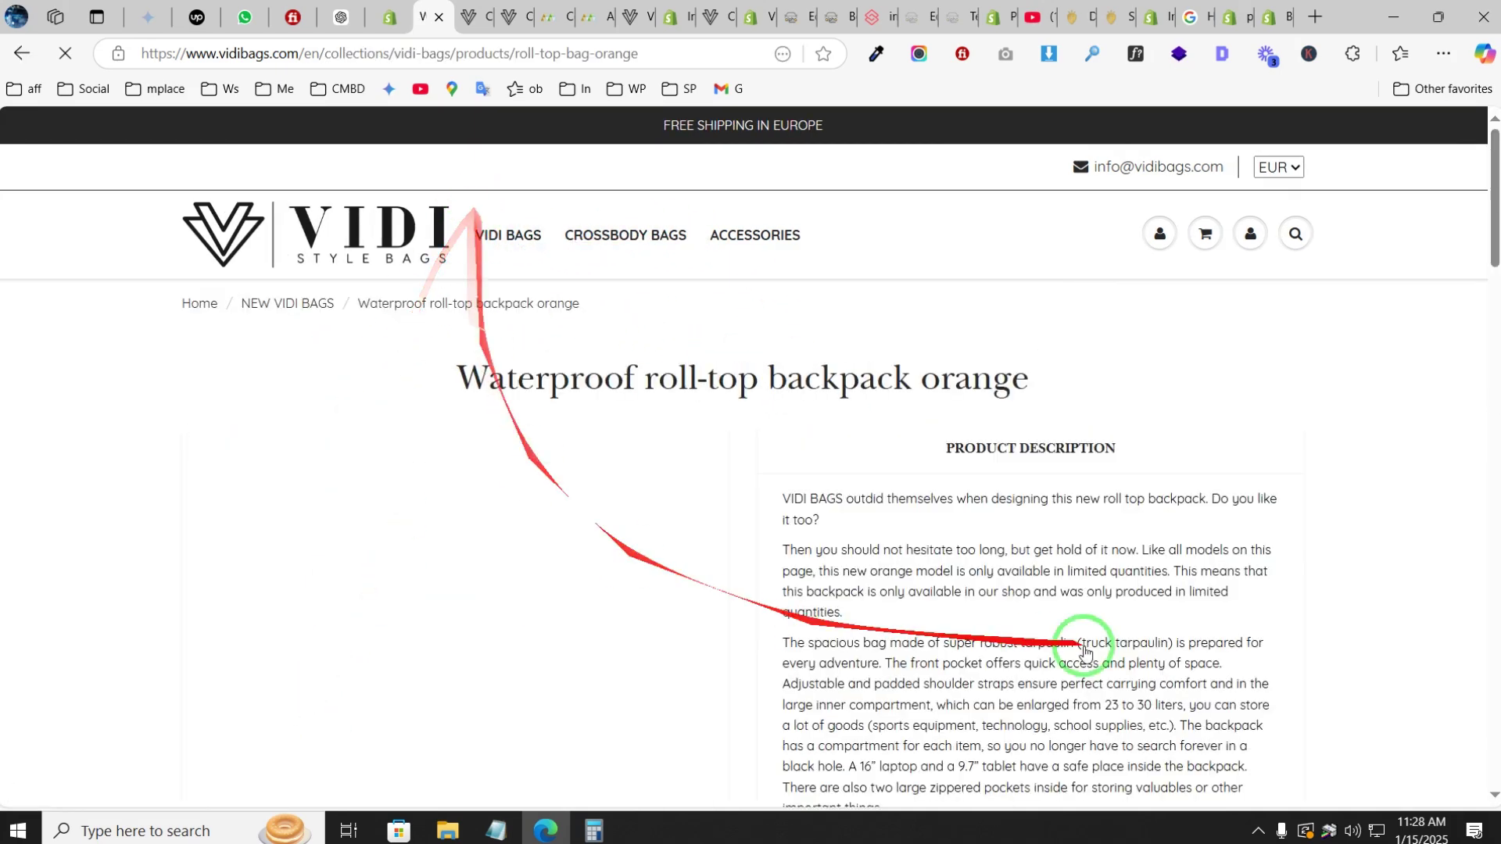
scroll(1104, 645, down, 5)
scroll(1081, 623, down, 3)
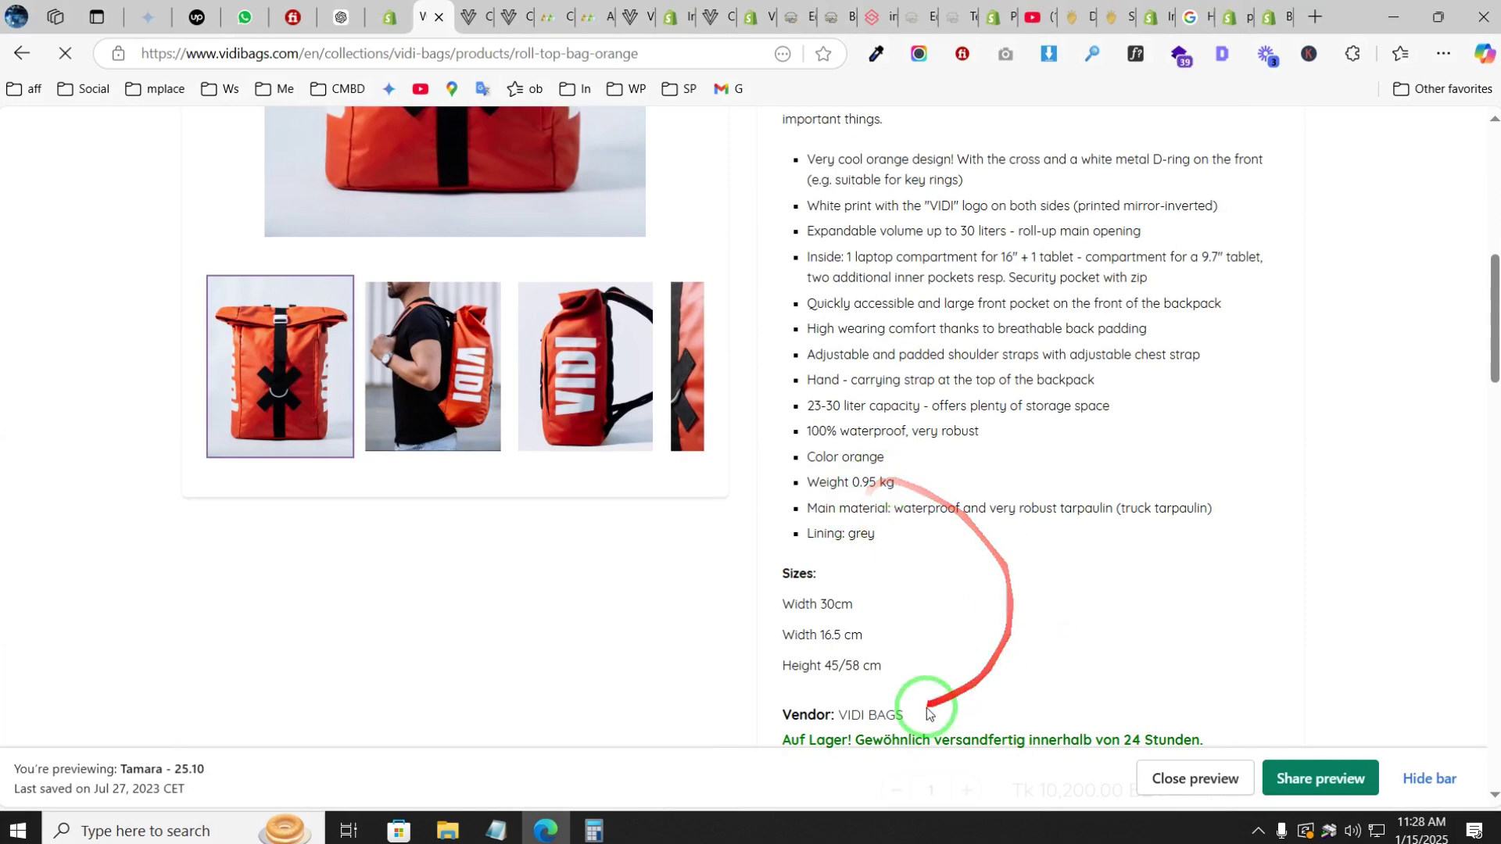
drag(918, 692, 860, 353)
scroll(824, 425, up, 5)
drag(819, 600, 875, 594)
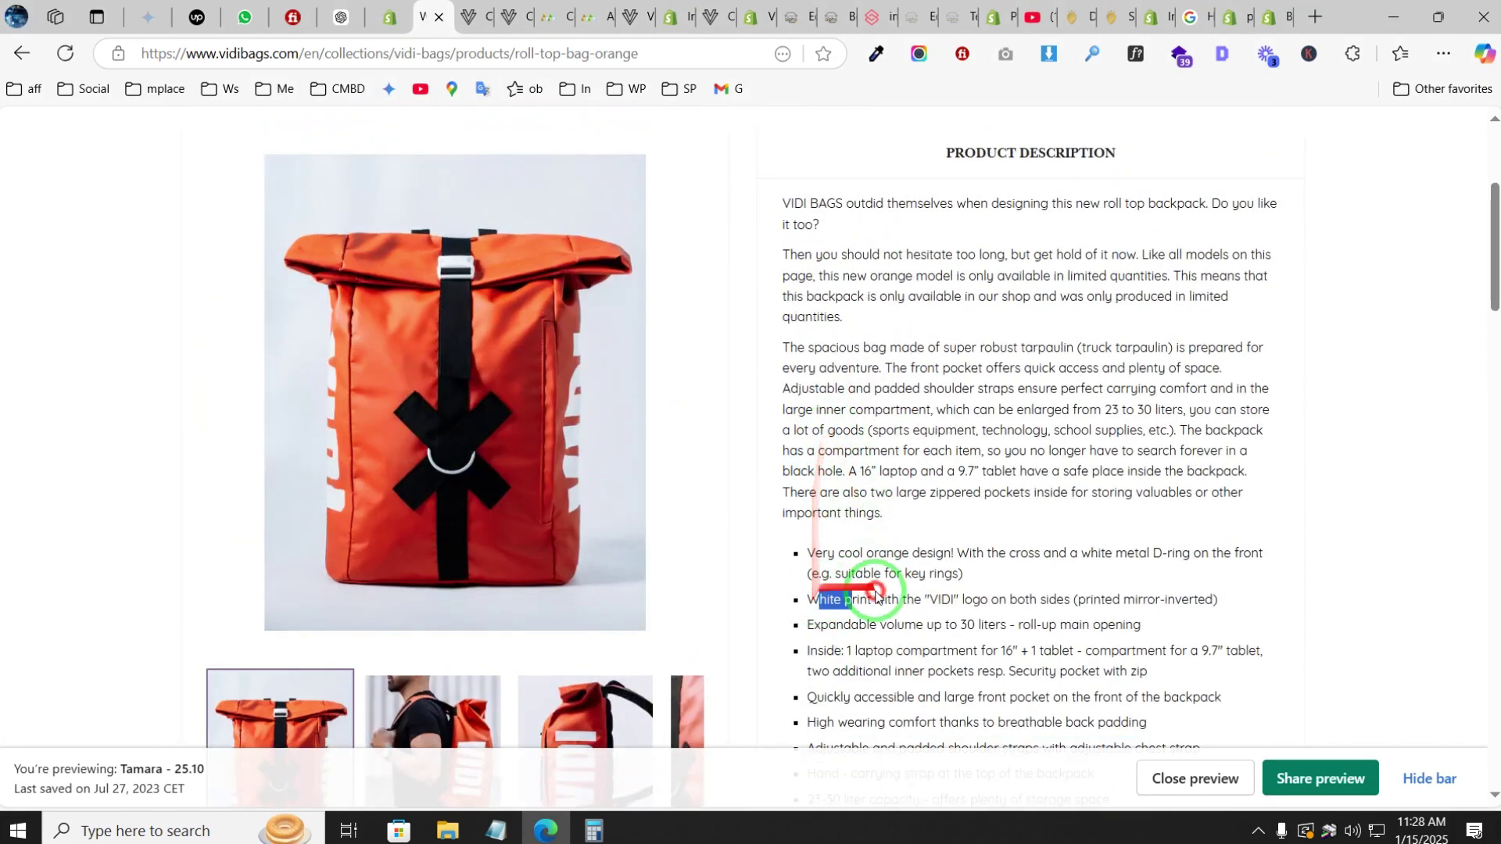
scroll(905, 613, down, 1)
scroll(904, 604, up, 2)
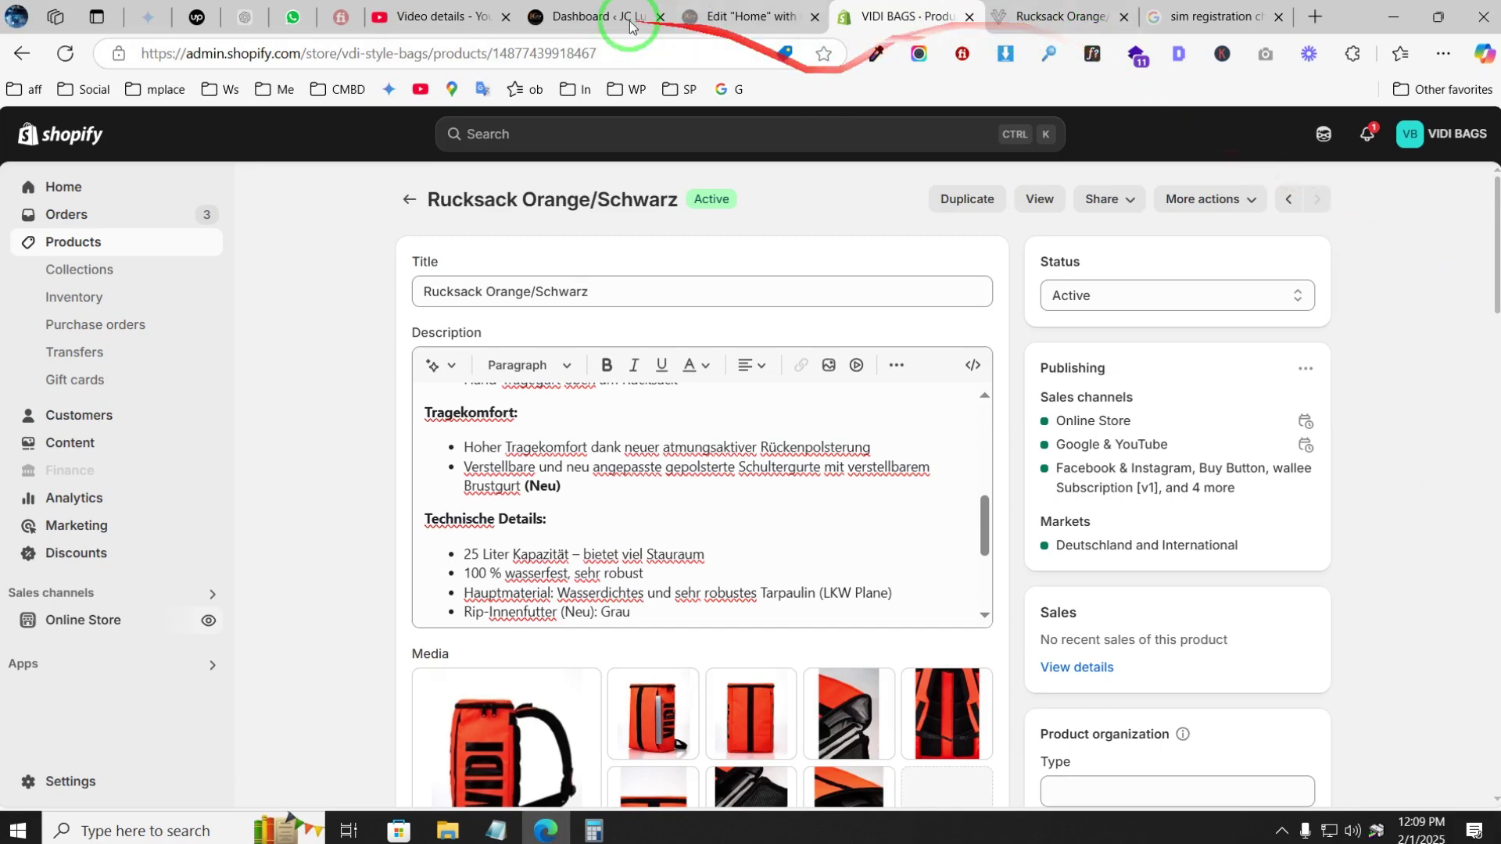
click(505, 17)
click(504, 17)
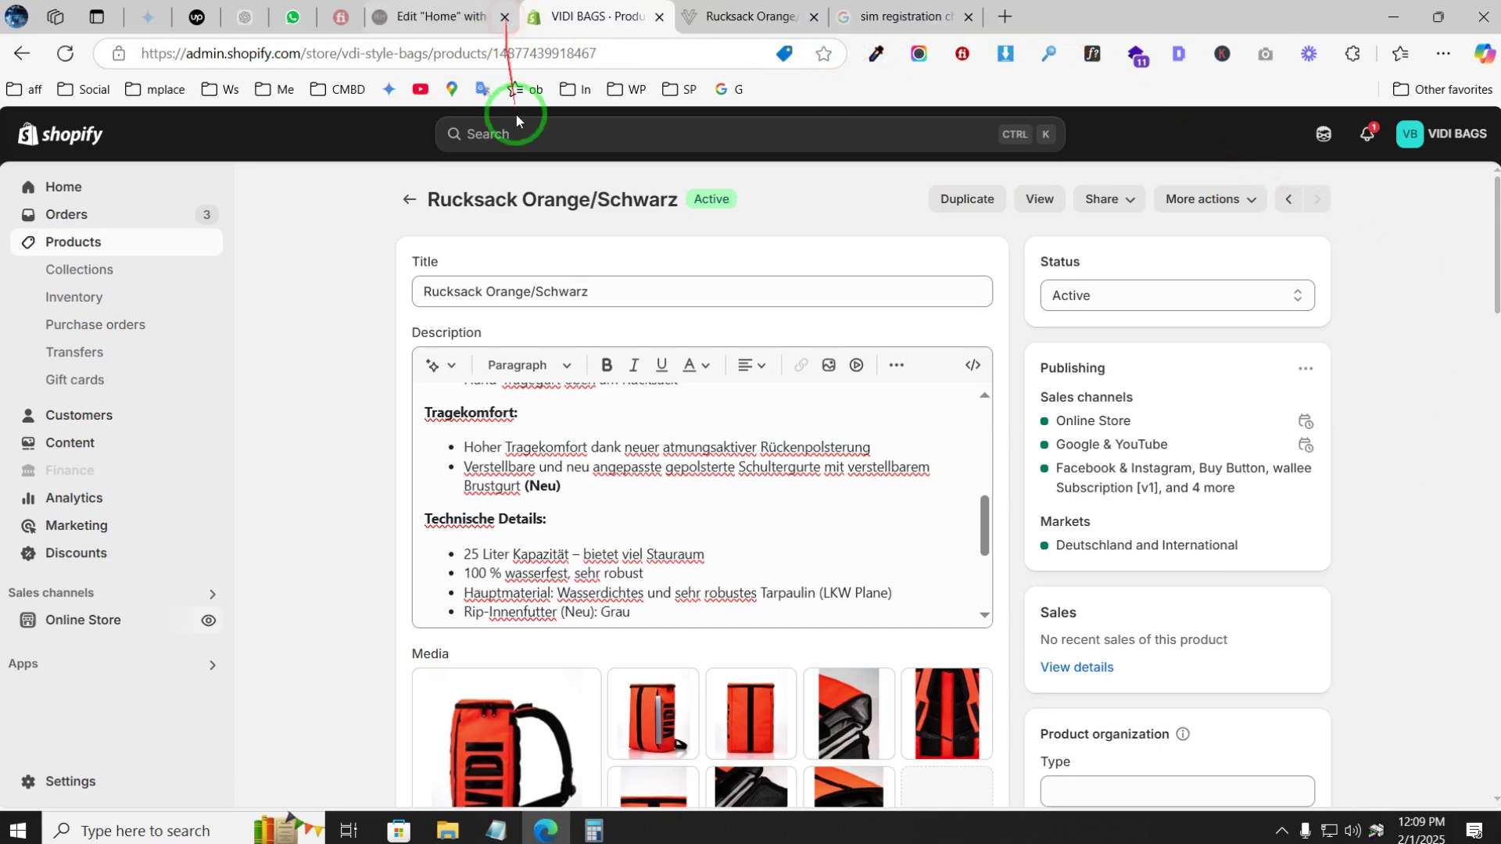
scroll(782, 524, down, 3)
scroll(762, 547, up, 10)
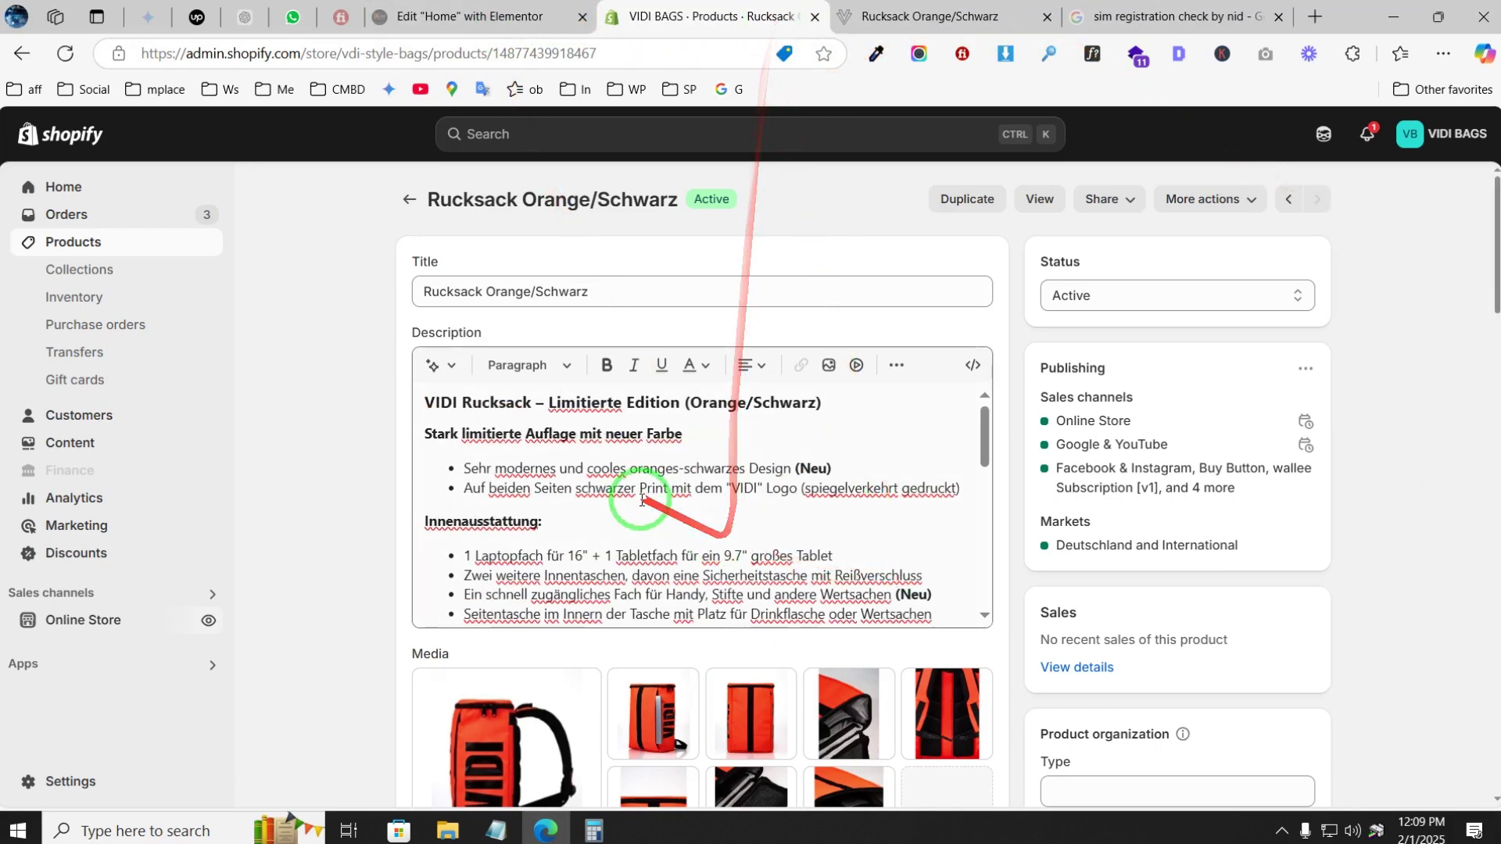
scroll(476, 469, down, 4)
scroll(461, 485, up, 4)
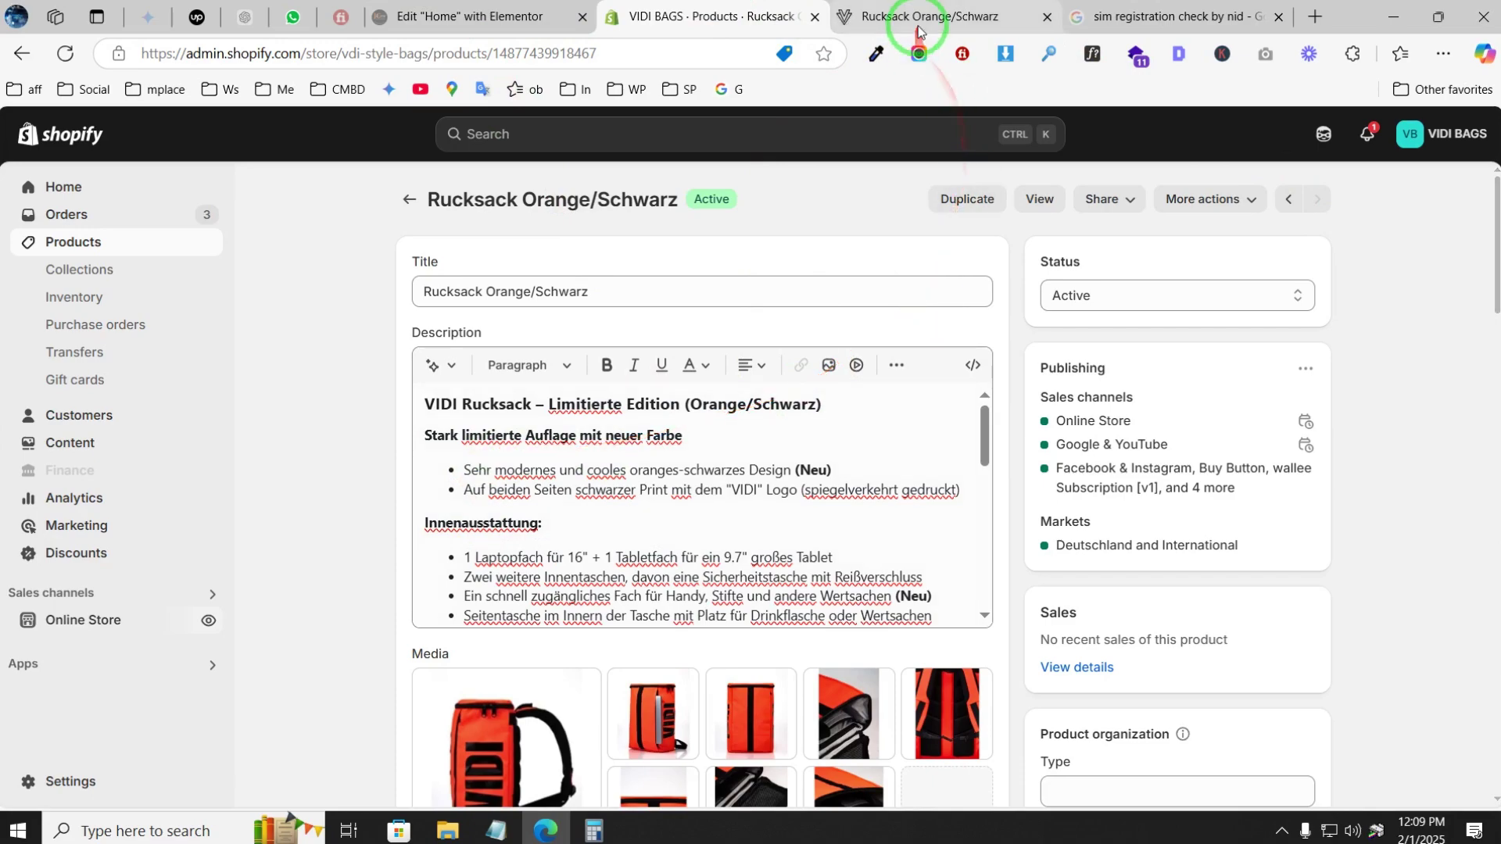
scroll(777, 362, down, 5)
scroll(545, 529, up, 5)
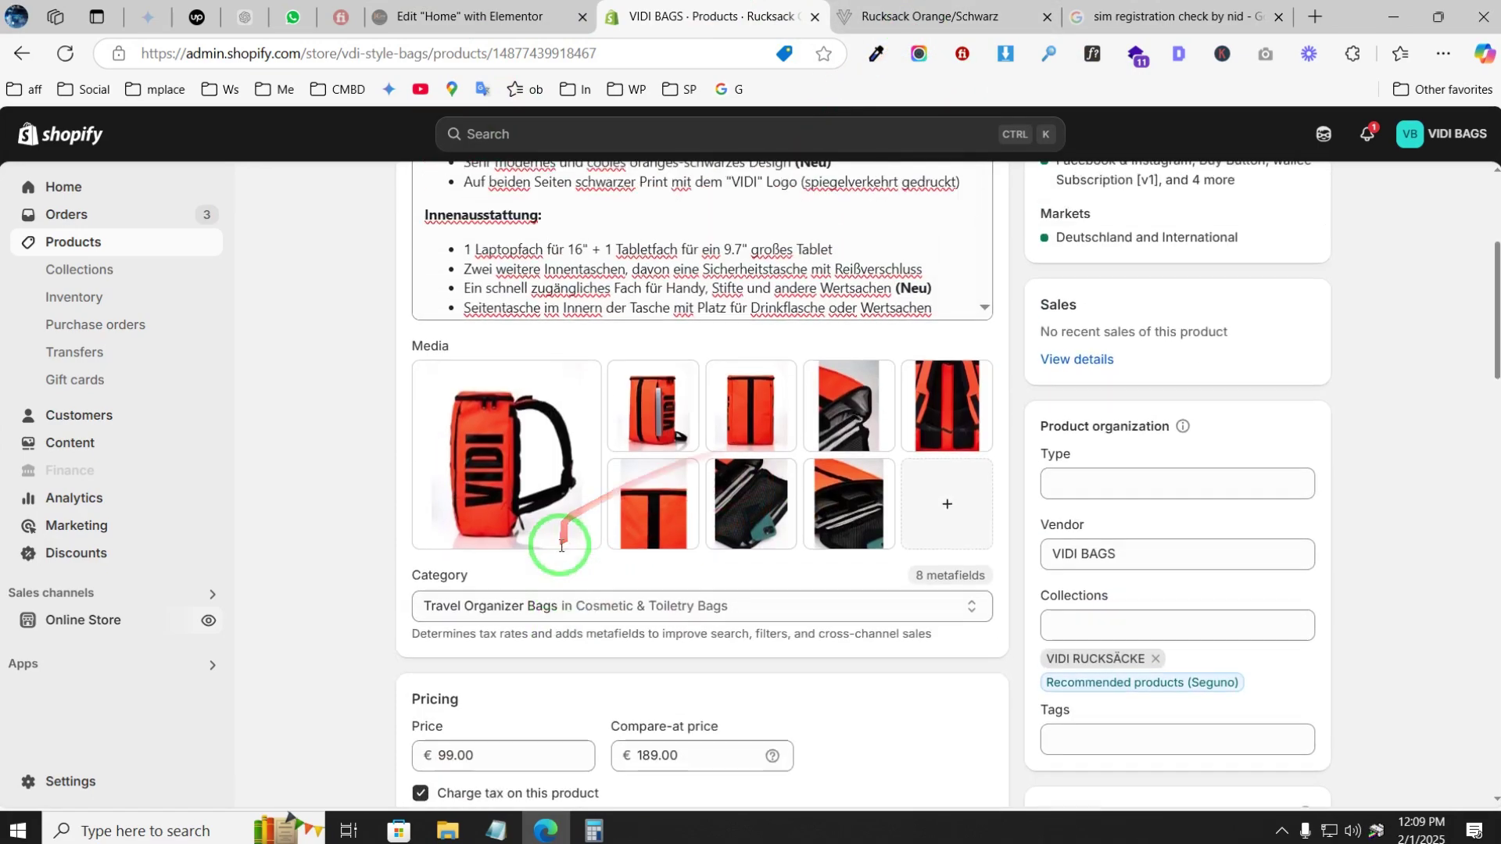
click(891, 14)
scroll(817, 367, down, 6)
scroll(991, 439, up, 5)
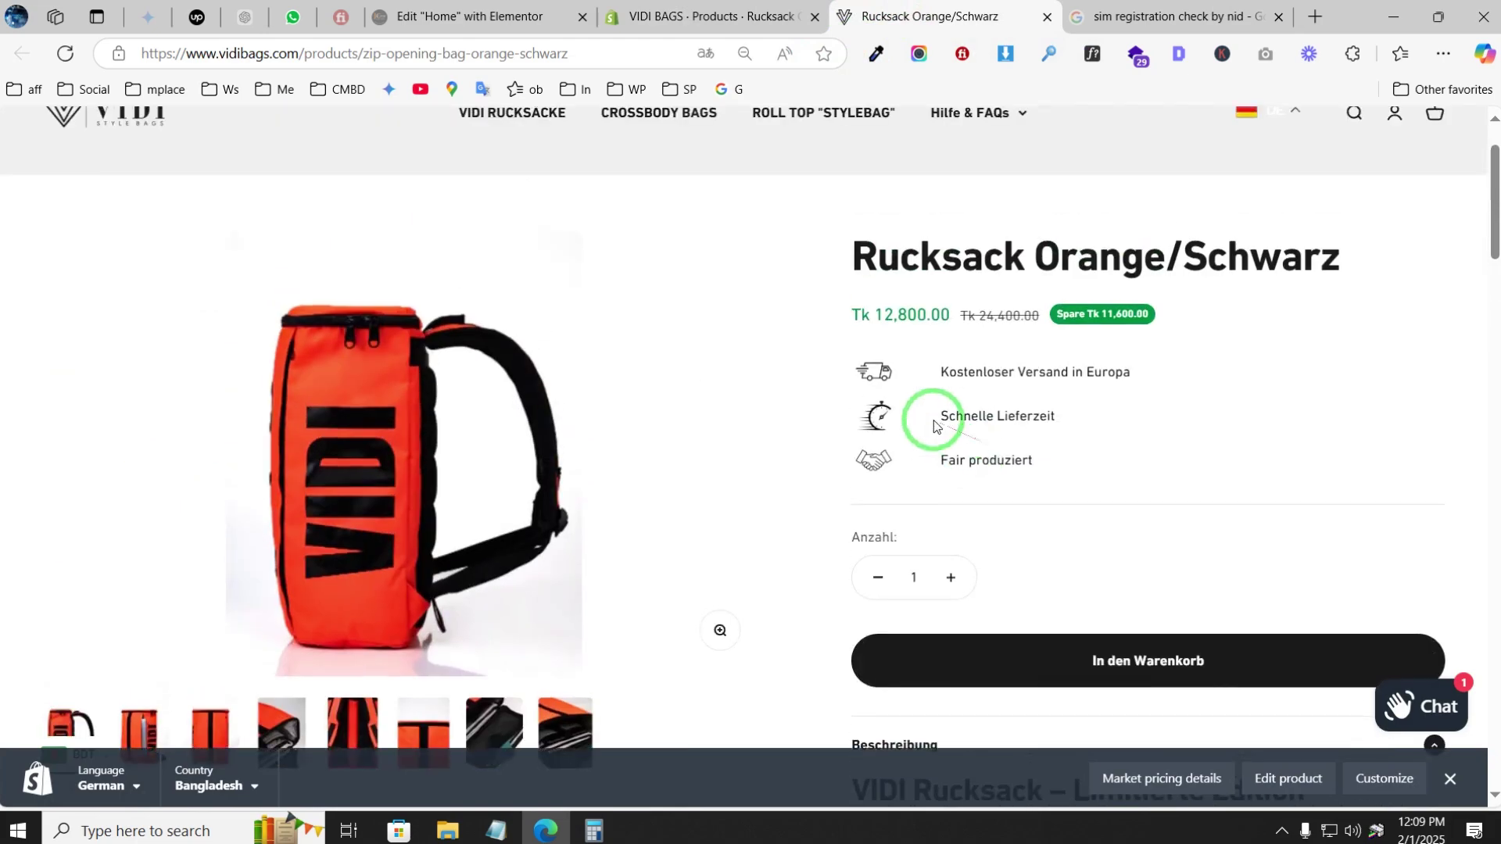
scroll(938, 415, down, 6)
scroll(971, 375, down, 10)
scroll(948, 503, up, 9)
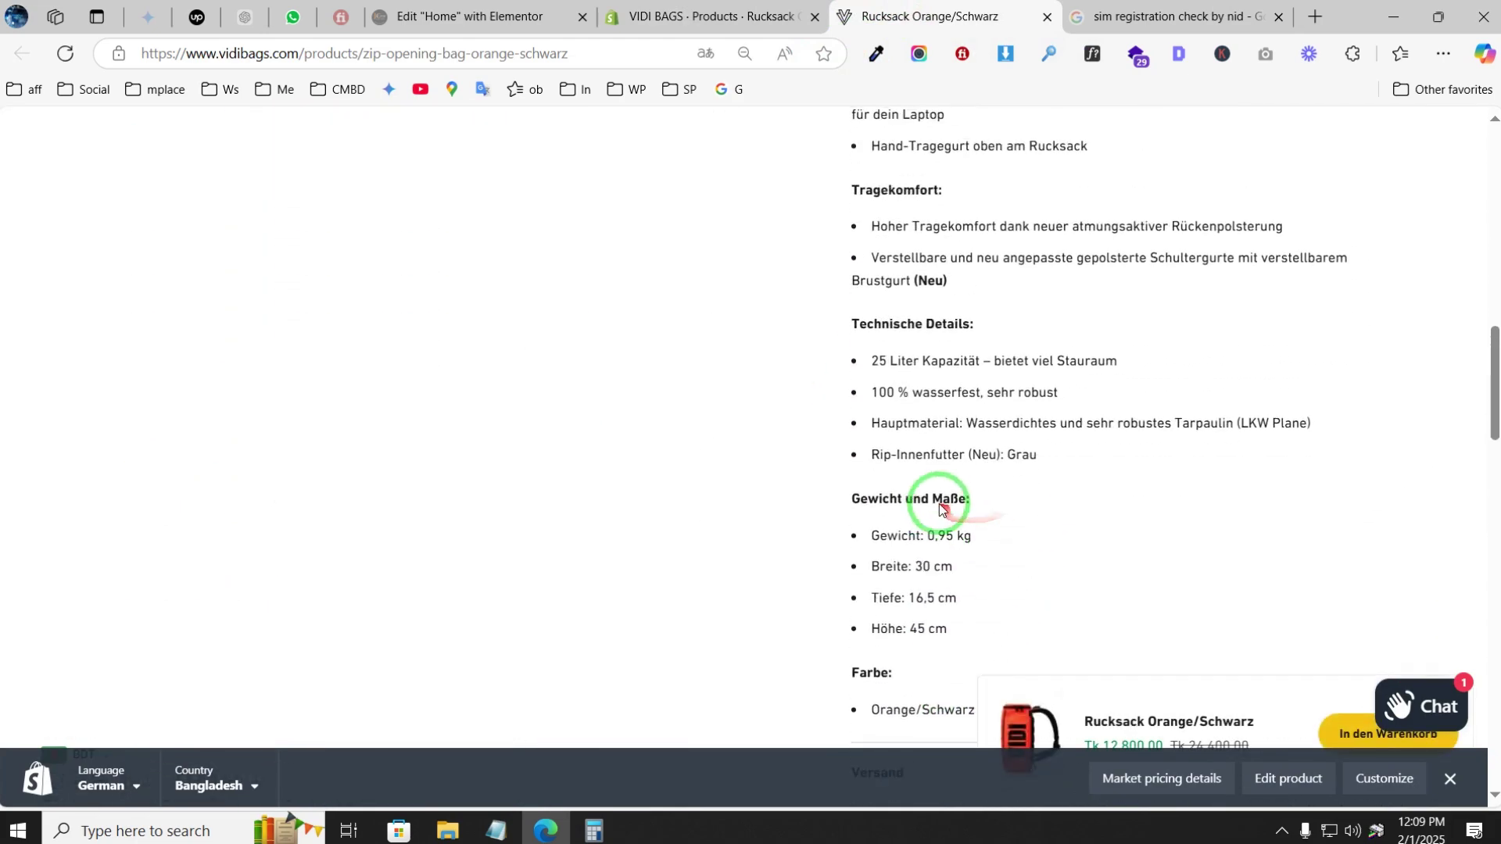
scroll(877, 461, up, 4)
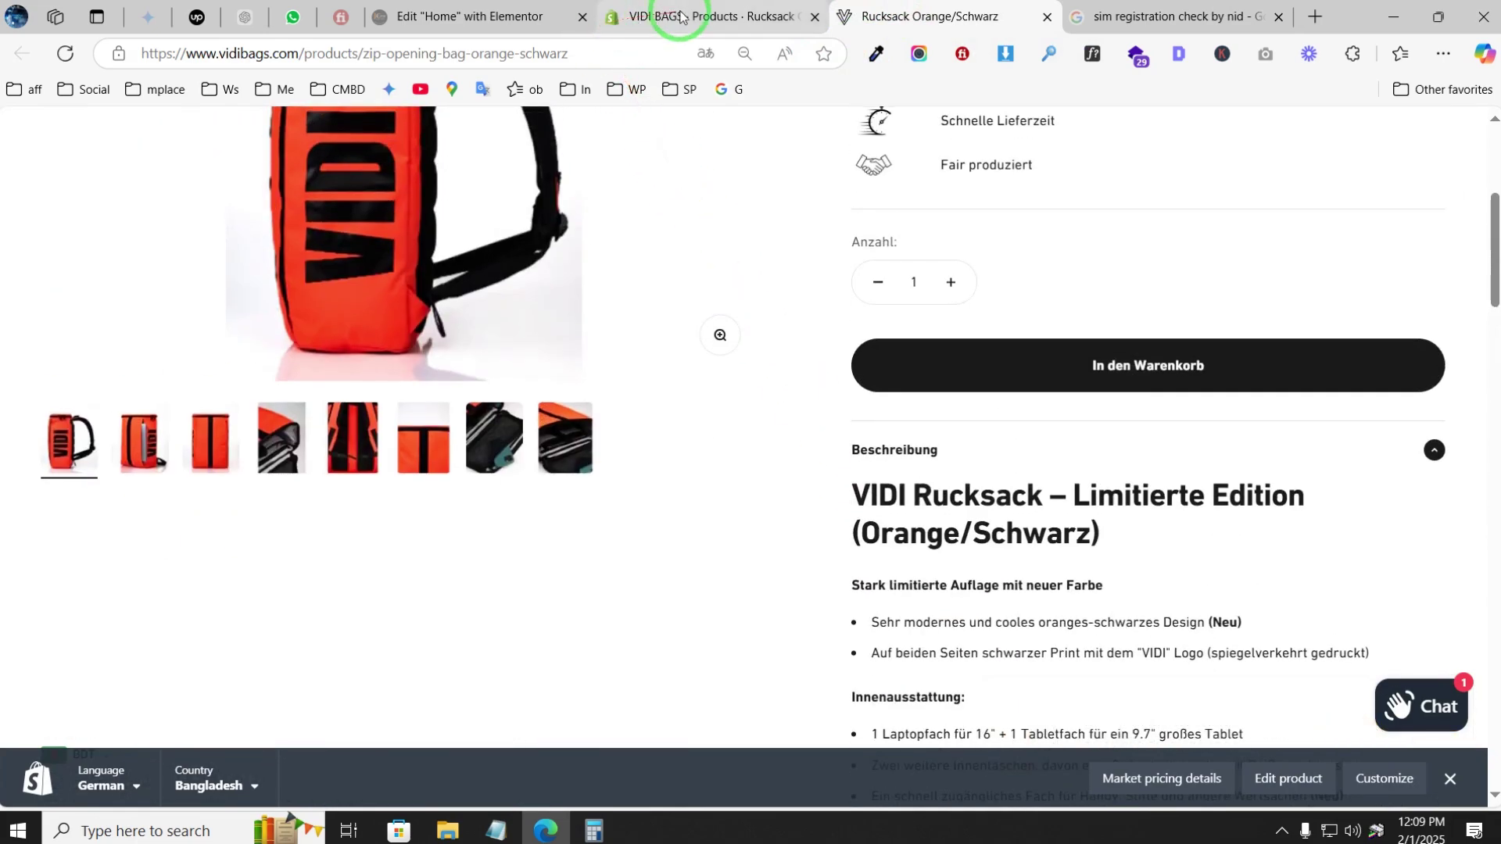
click(680, 15)
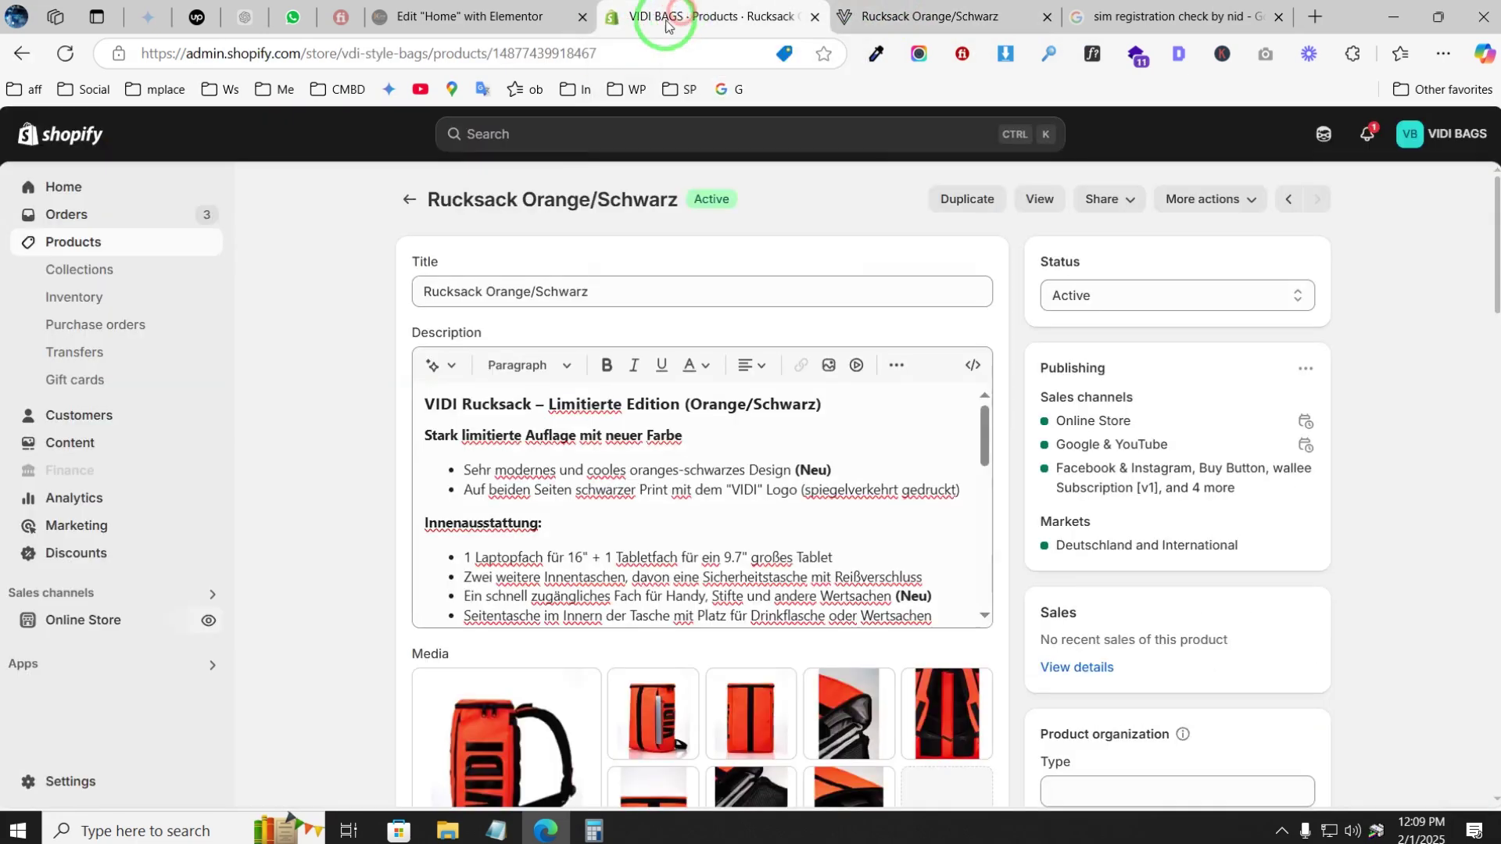
- Open Online Store in a new browser tab and switch to that themes page
right_click(71, 623)
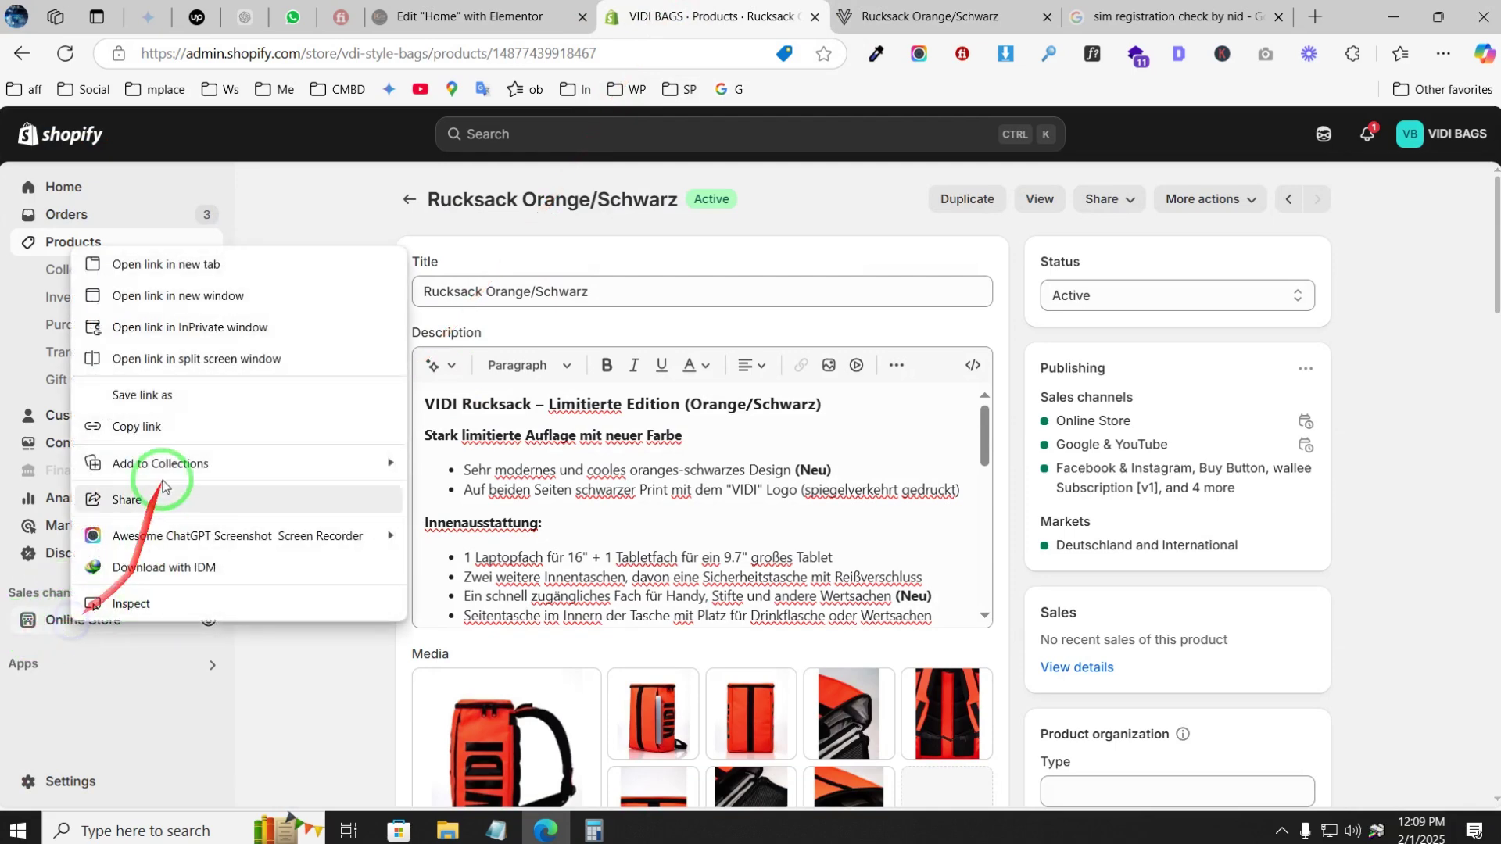
click(192, 270)
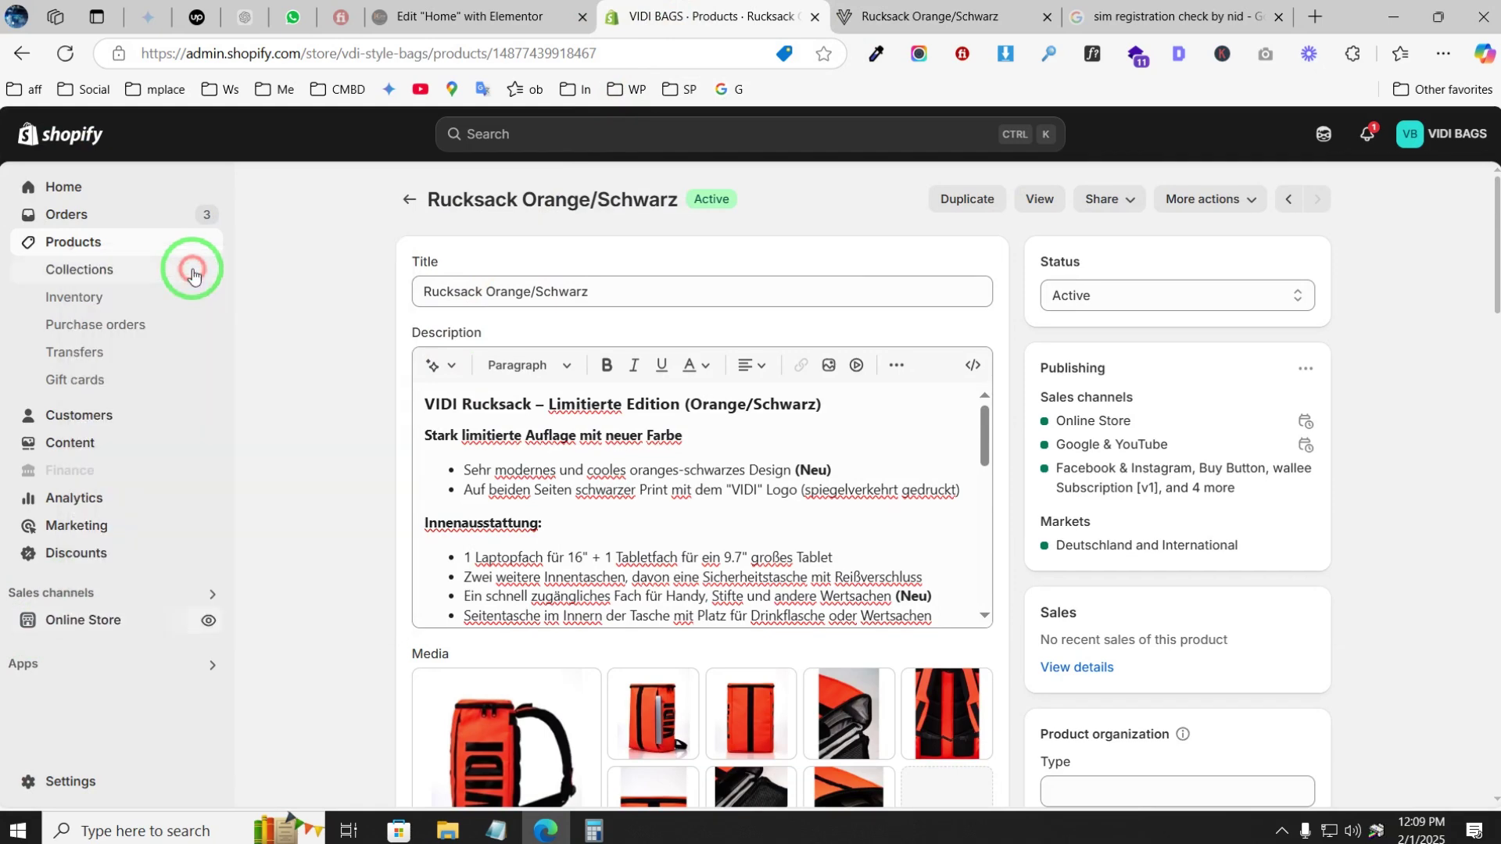
click(838, 14)
drag(839, 9, 706, 22)
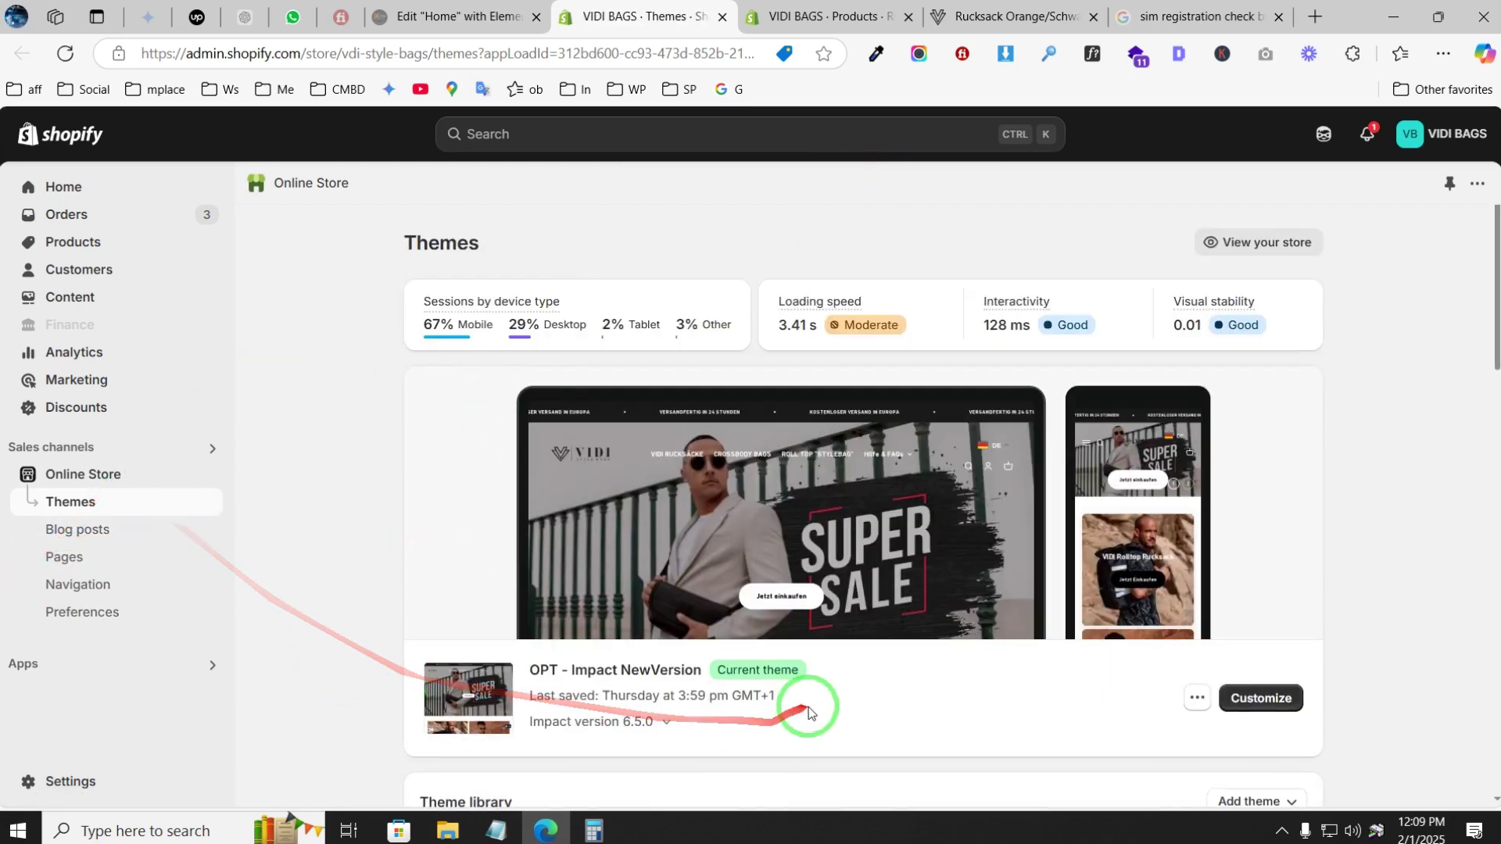
scroll(750, 703, down, 1)
scroll(1182, 620, up, 1)
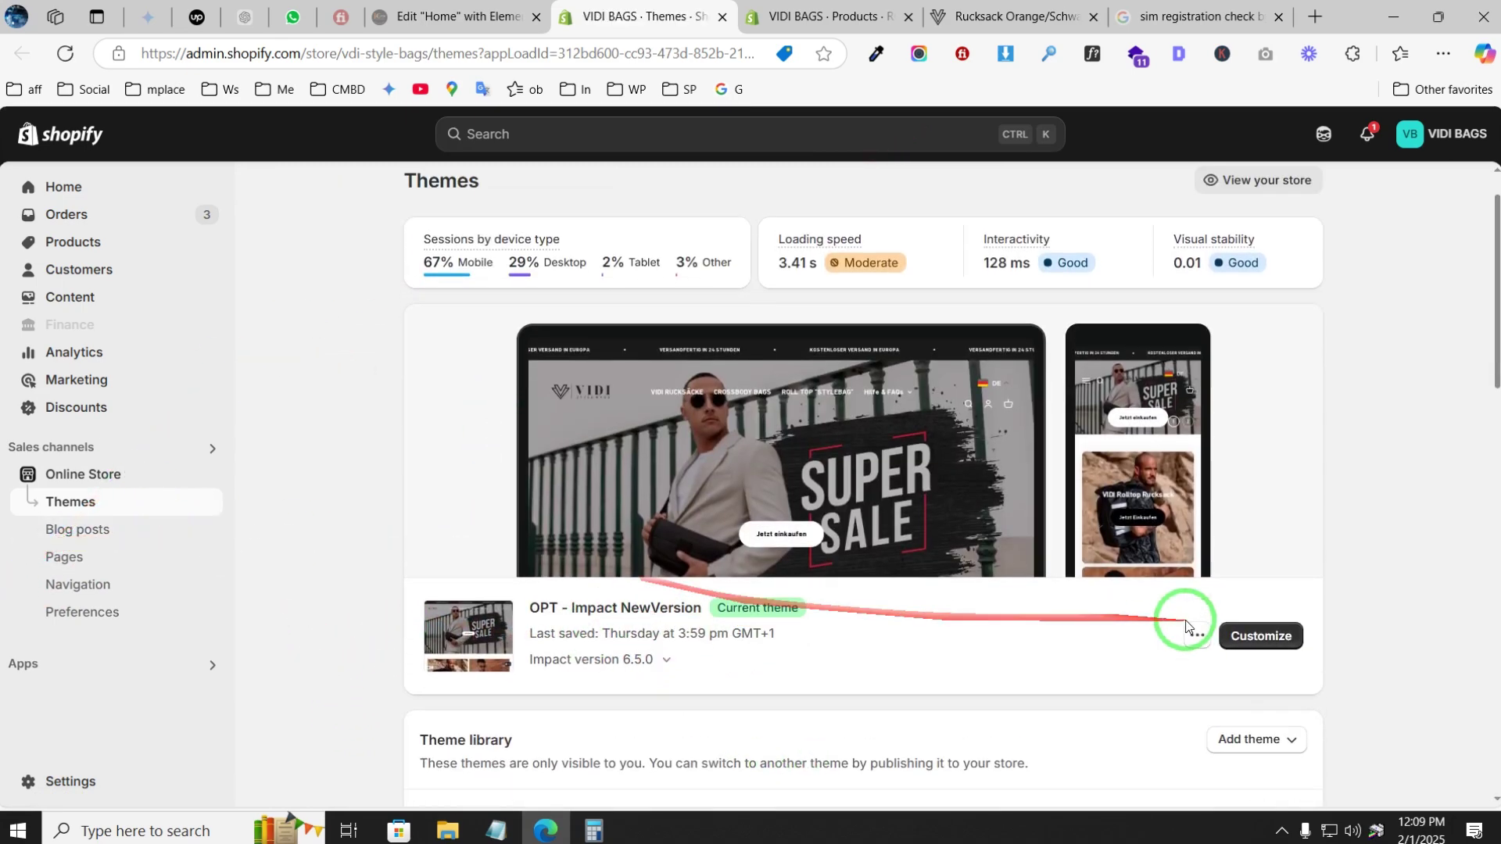
scroll(1182, 620, down, 2)
- Customize the current theme and load the Default product template
click(1261, 501)
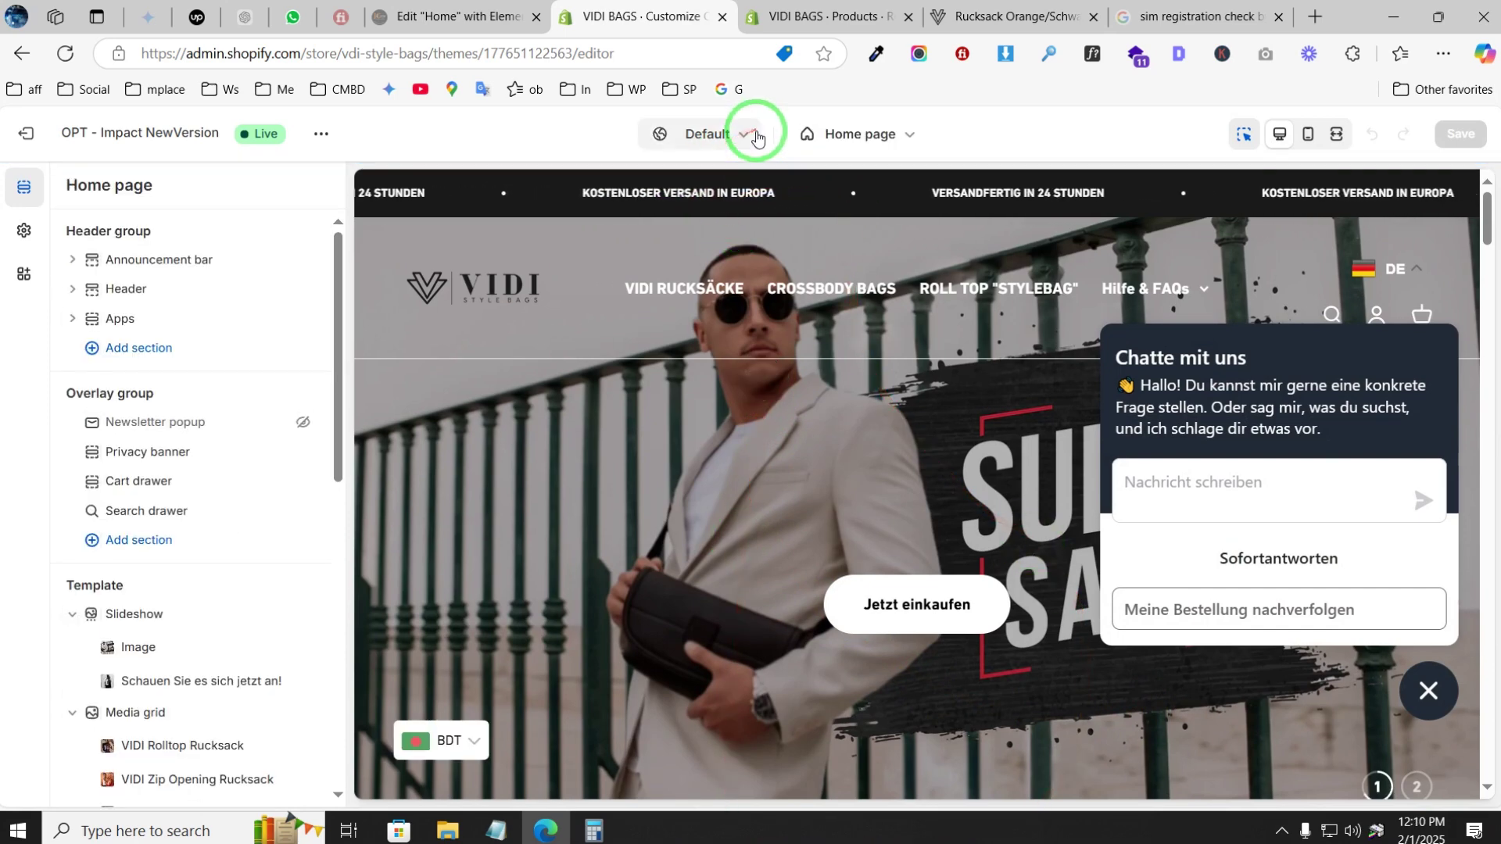
click(739, 139)
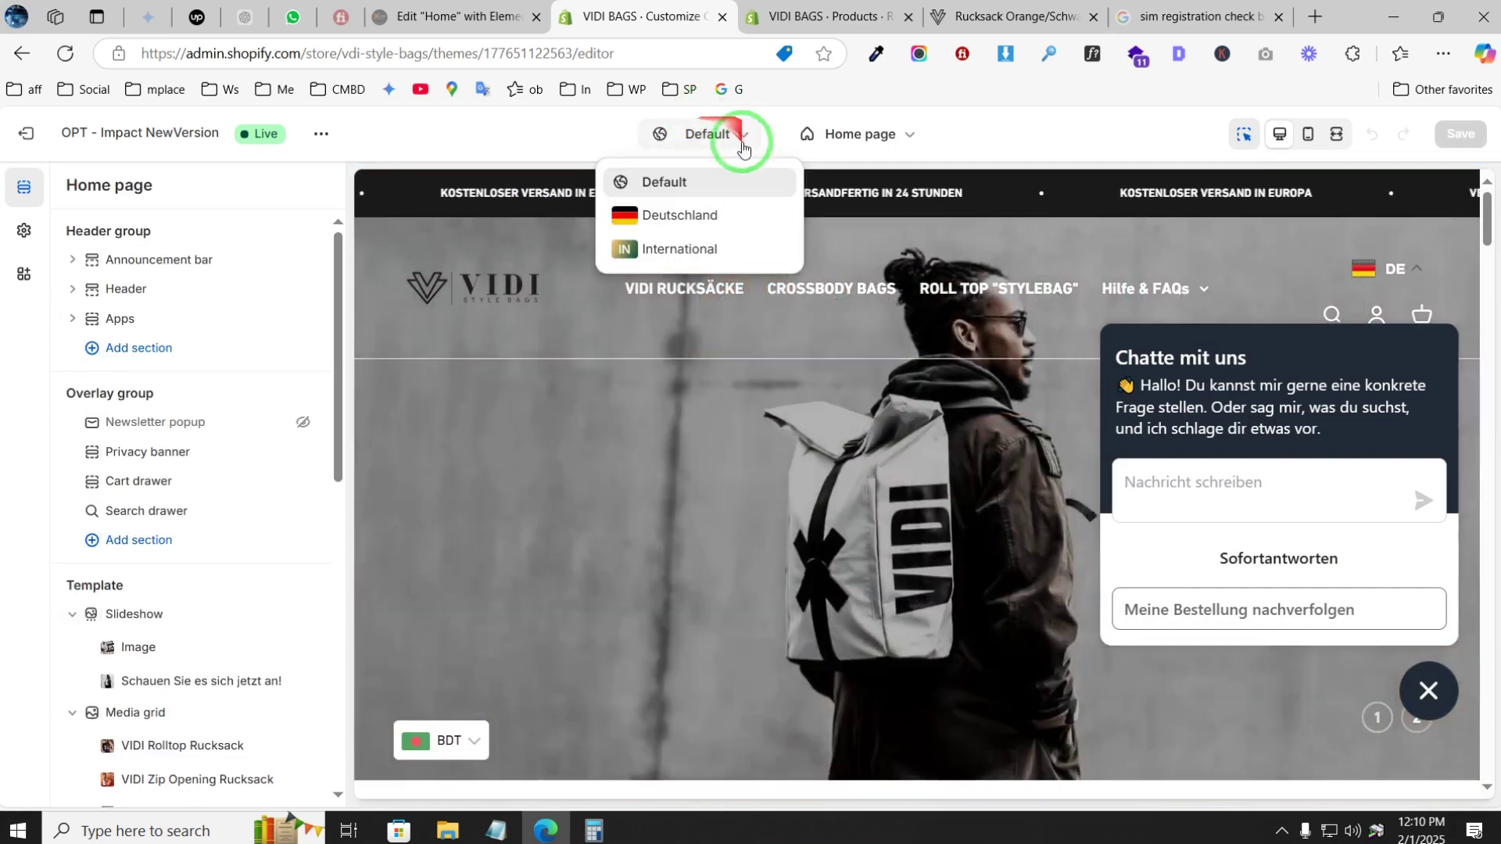
click(881, 131)
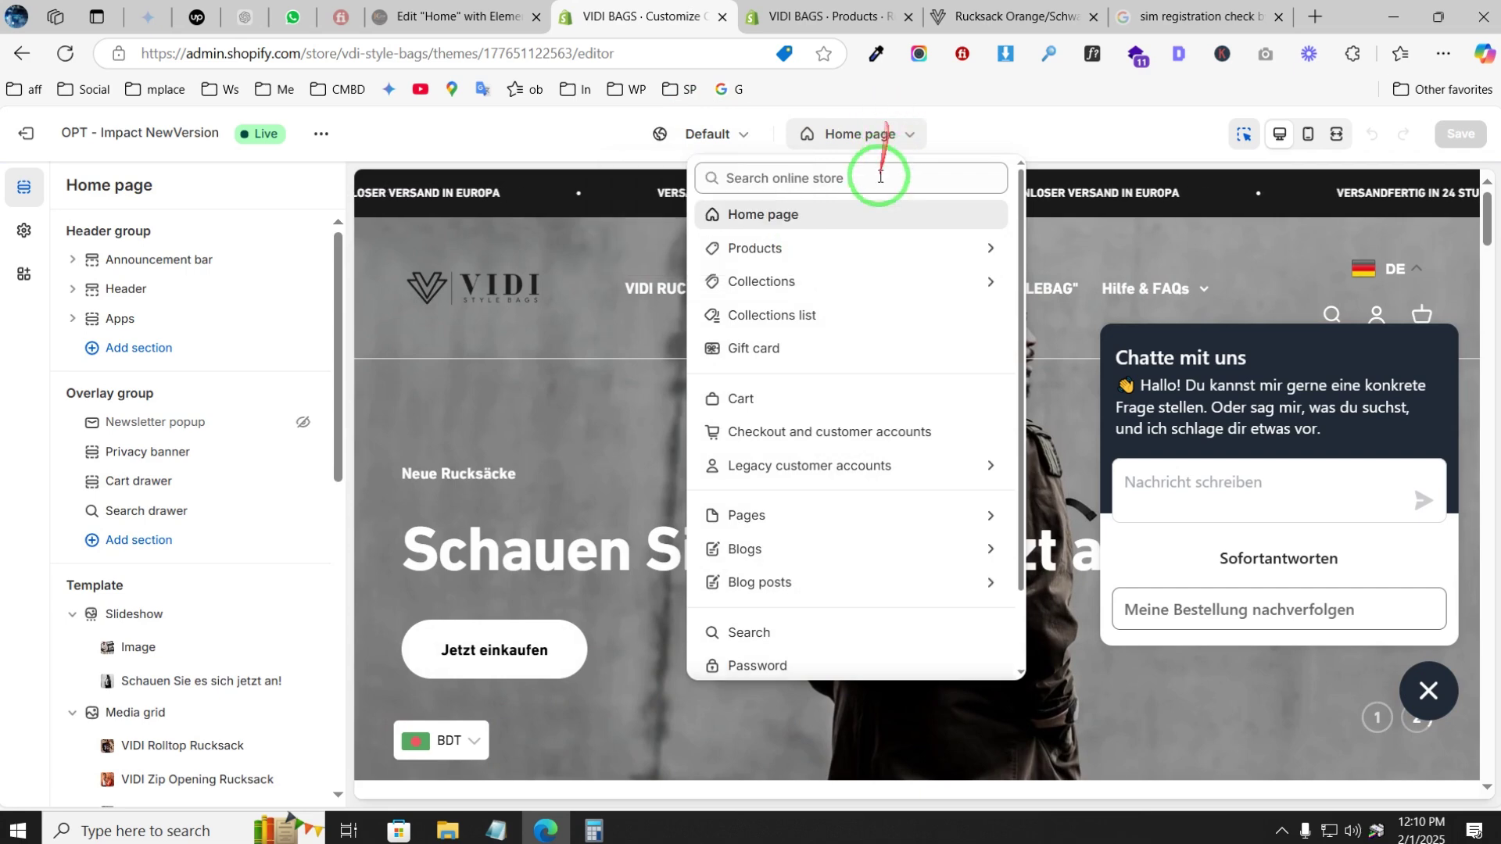
click(778, 250)
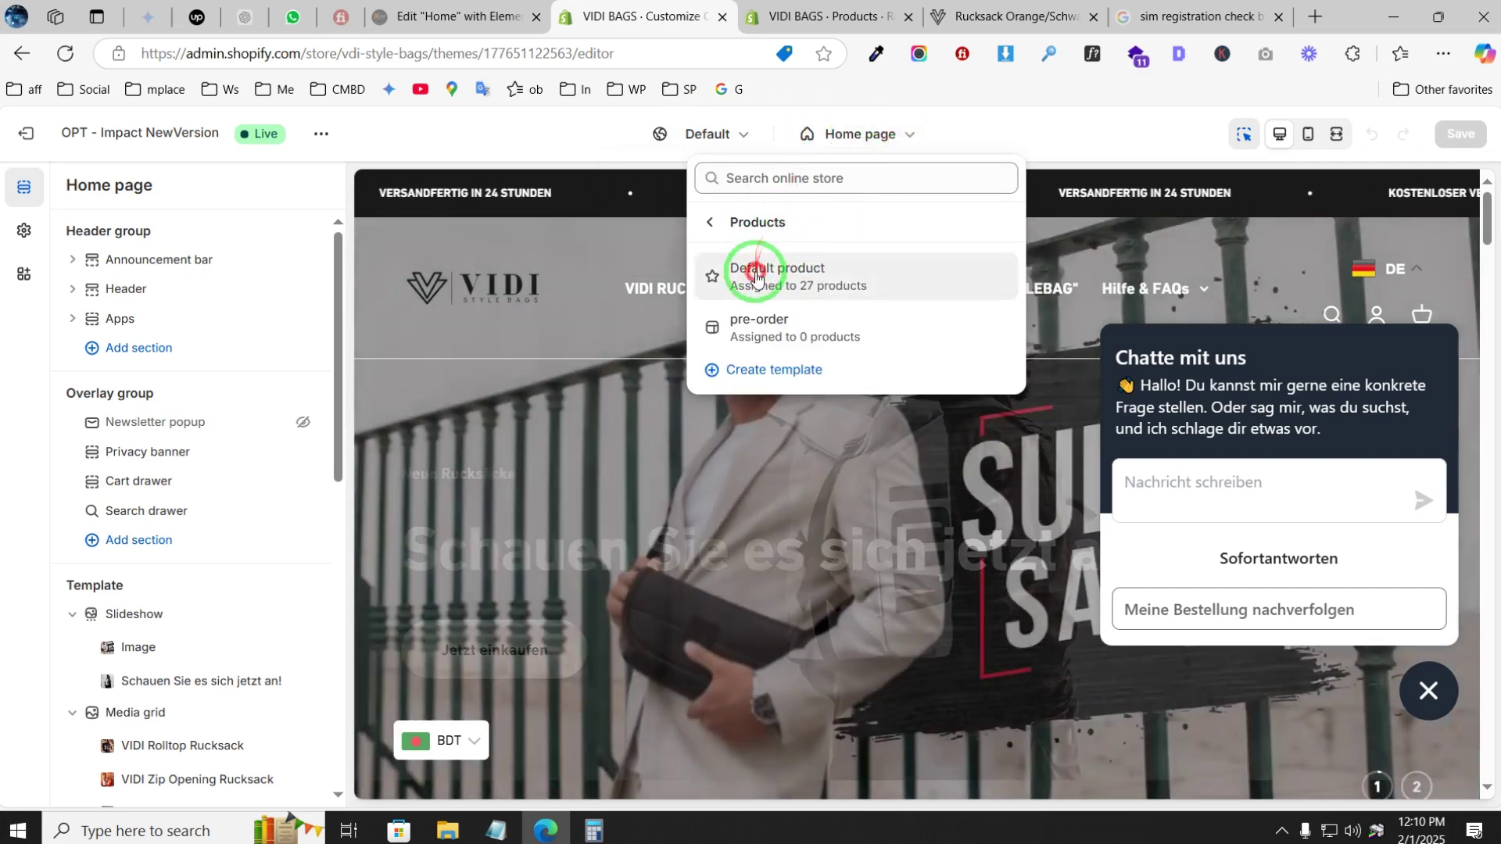
click(756, 282)
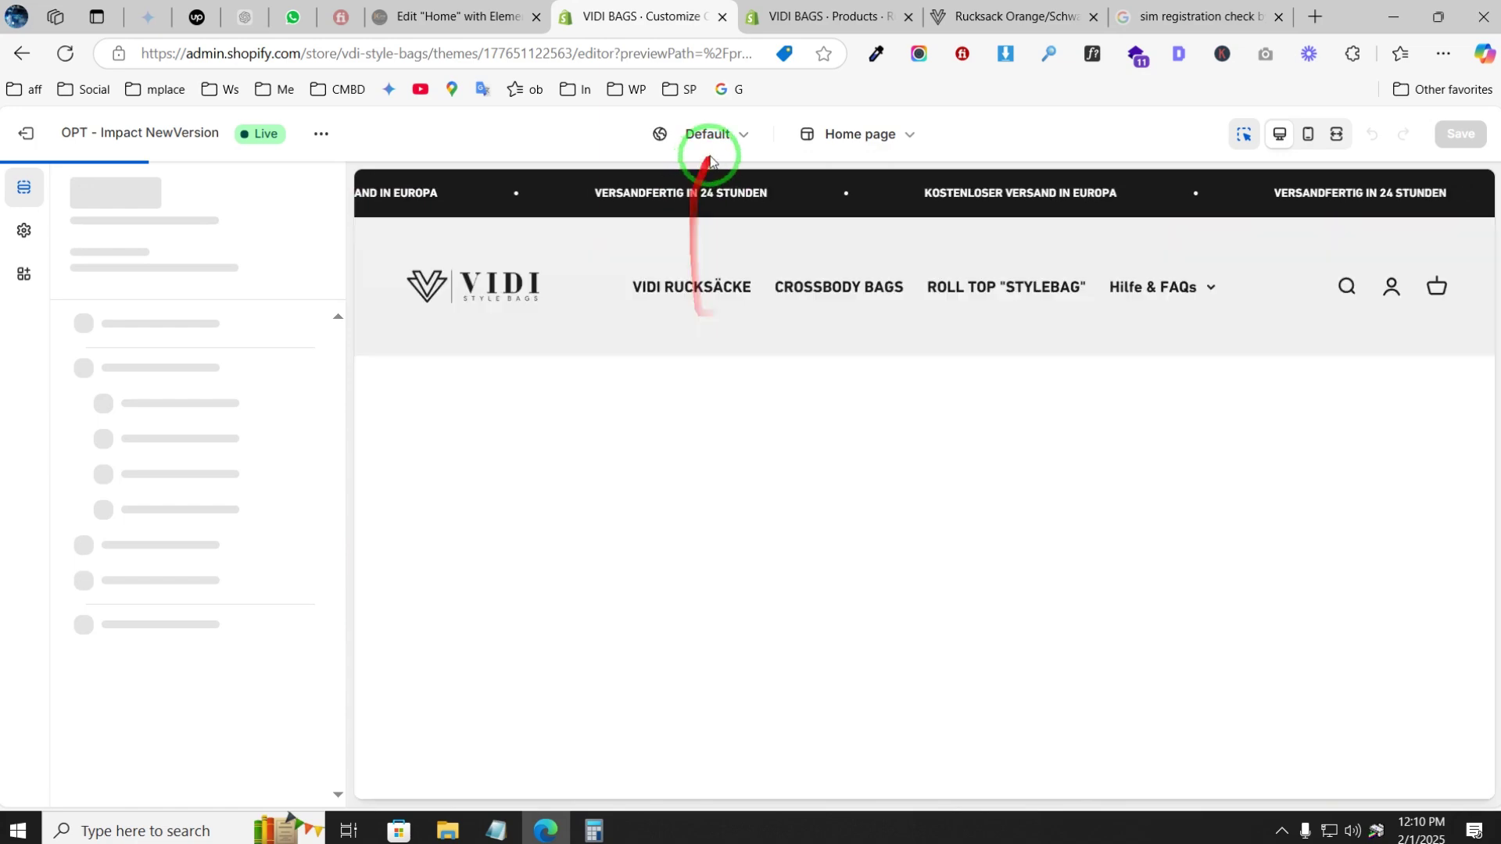
- Dismiss the chat popup and scroll the preview down to the Beschreibung block
scroll(847, 526, down, 3)
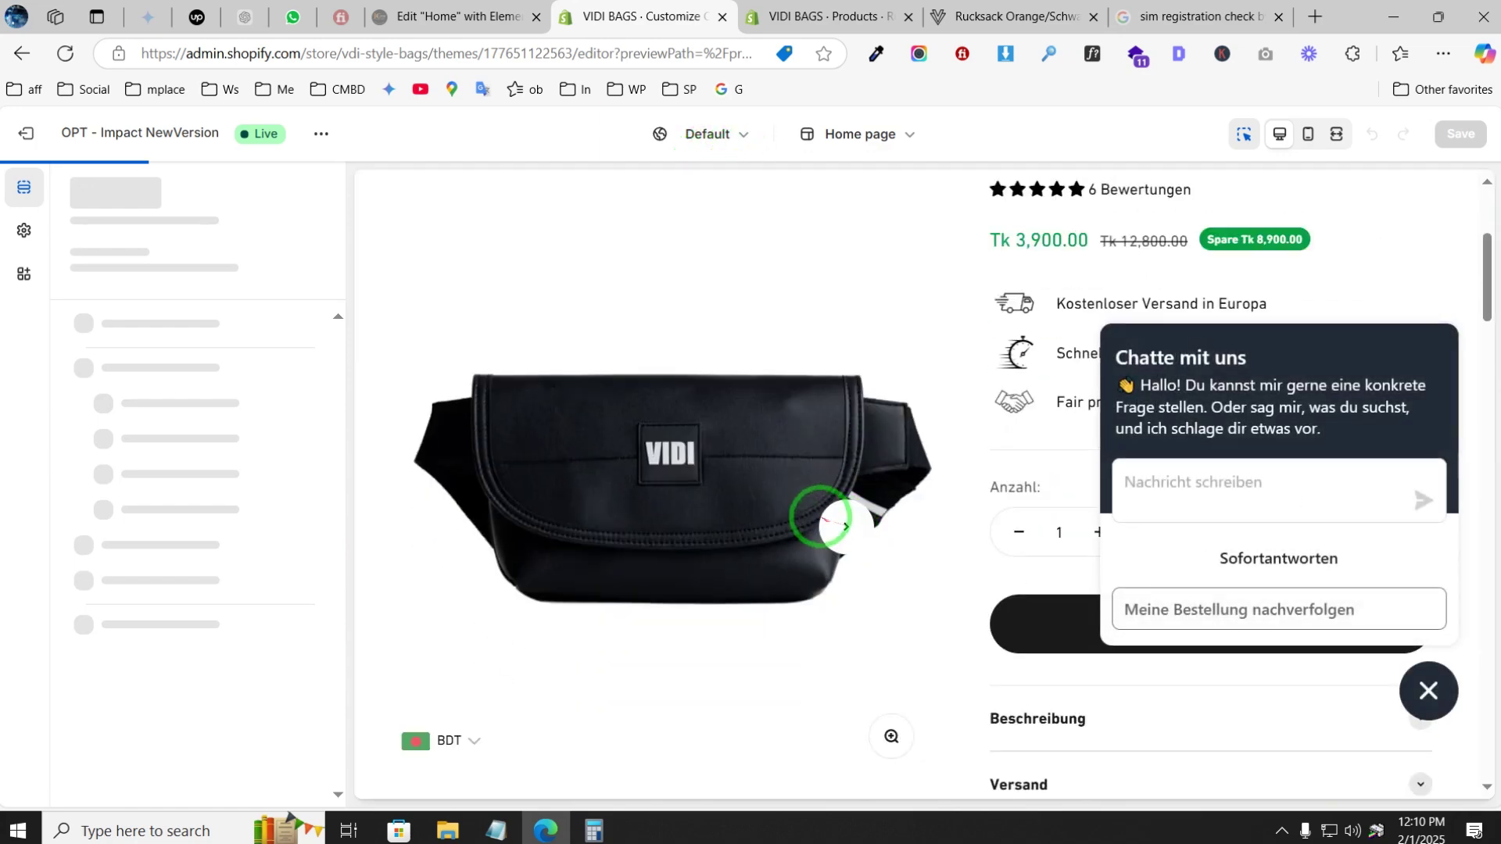
scroll(831, 519, down, 3)
click(1427, 691)
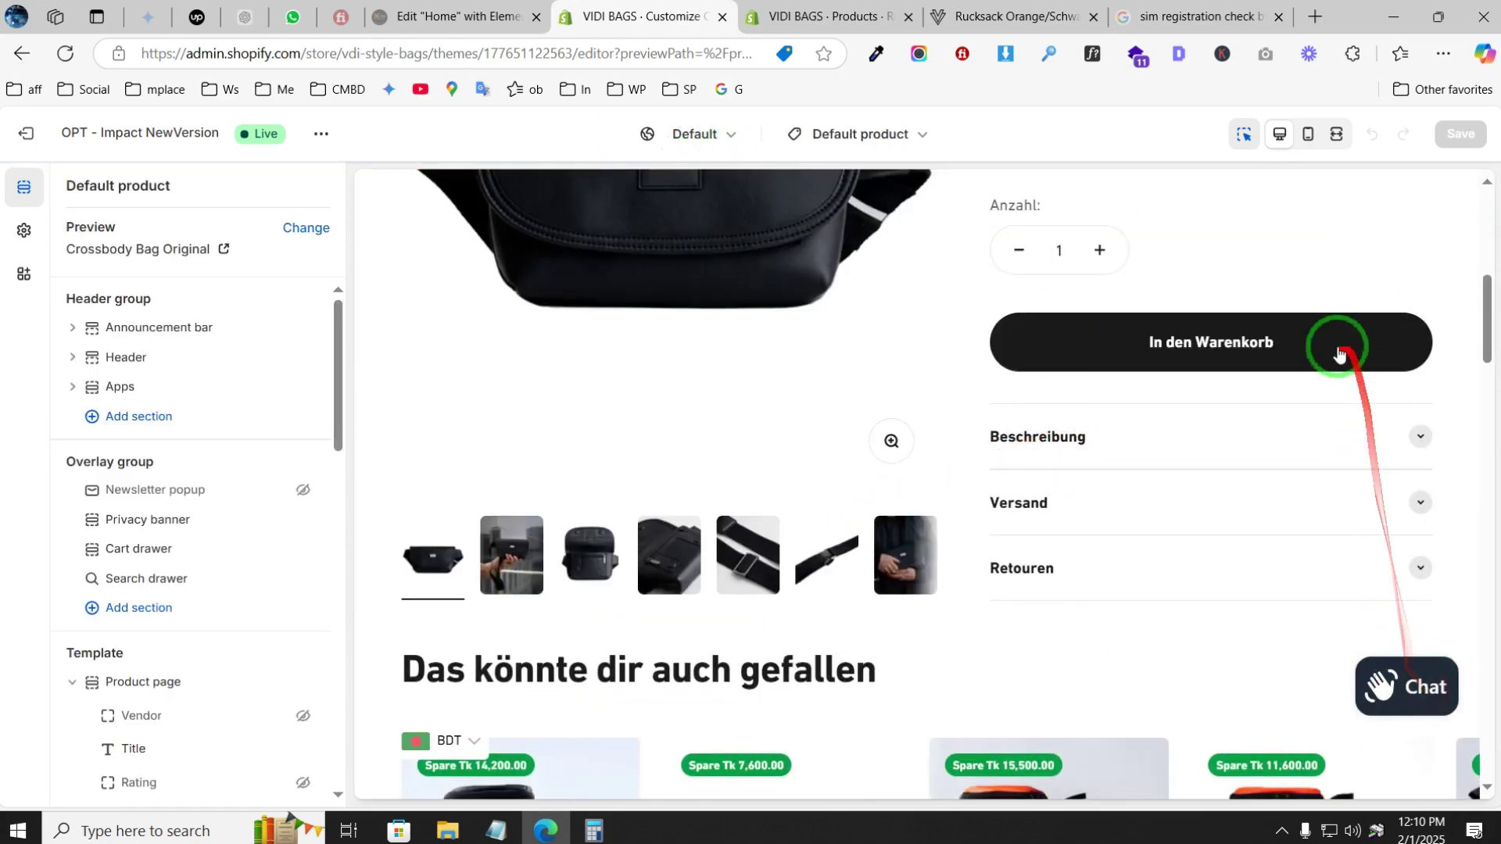
scroll(1376, 444, down, 5)
scroll(1038, 395, up, 7)
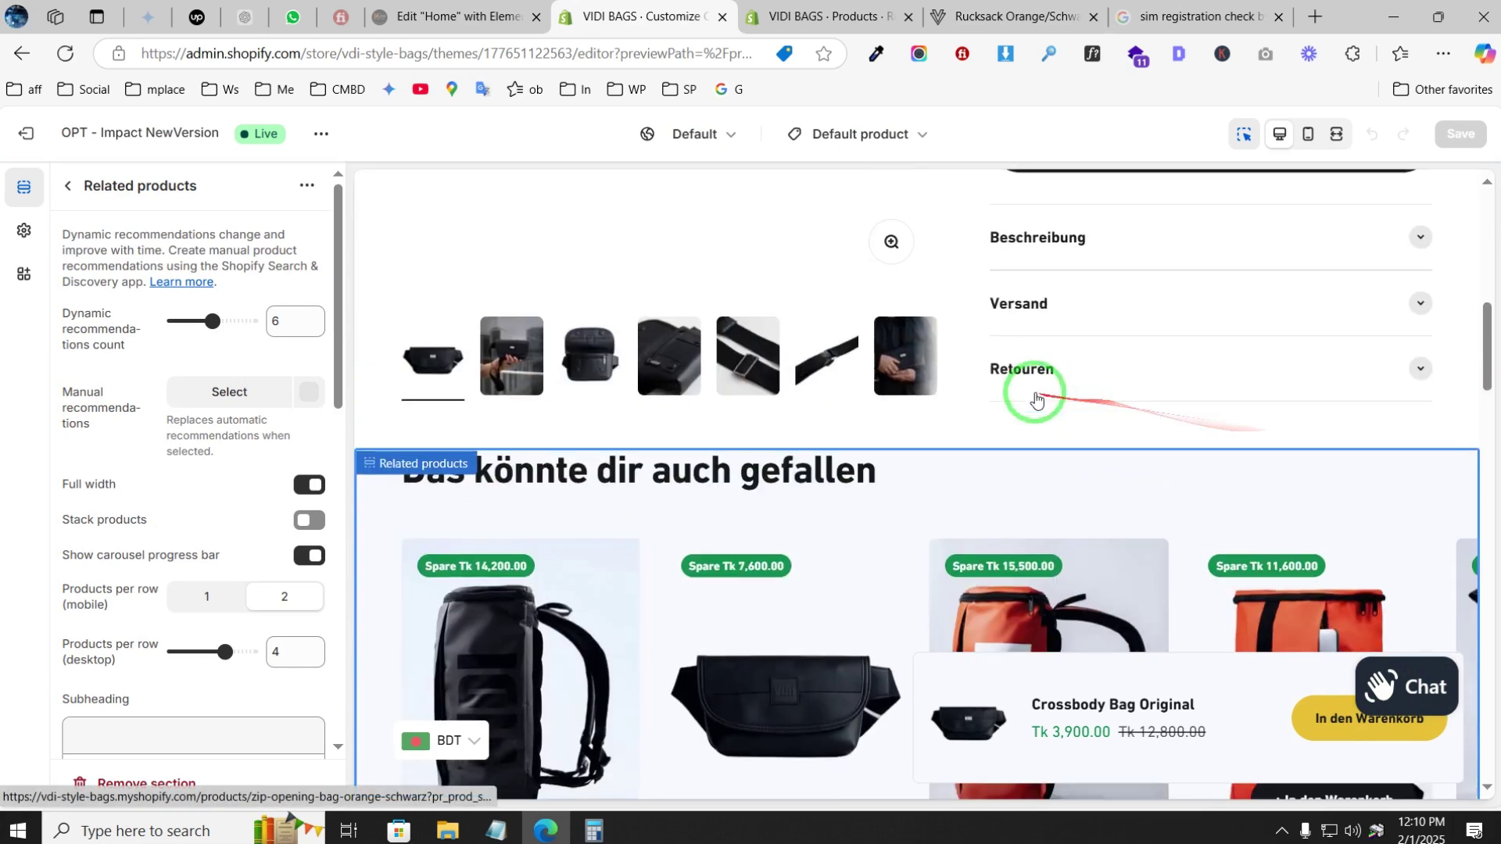
scroll(1026, 535, down, 1)
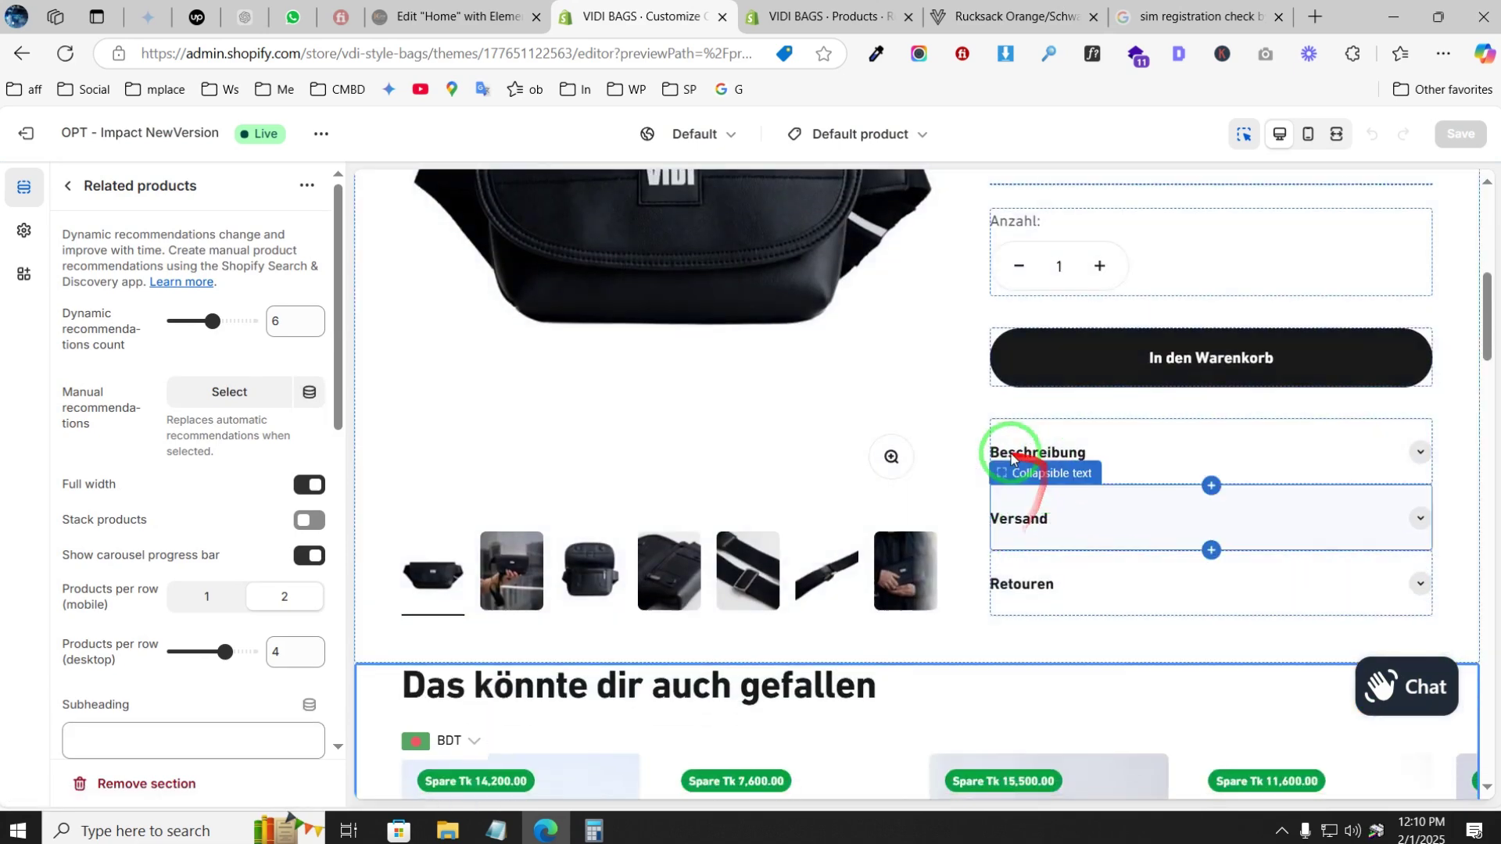
- Expand Beschreibung to read the Crossbody Bag description, then bring up its Description source options
click(1420, 455)
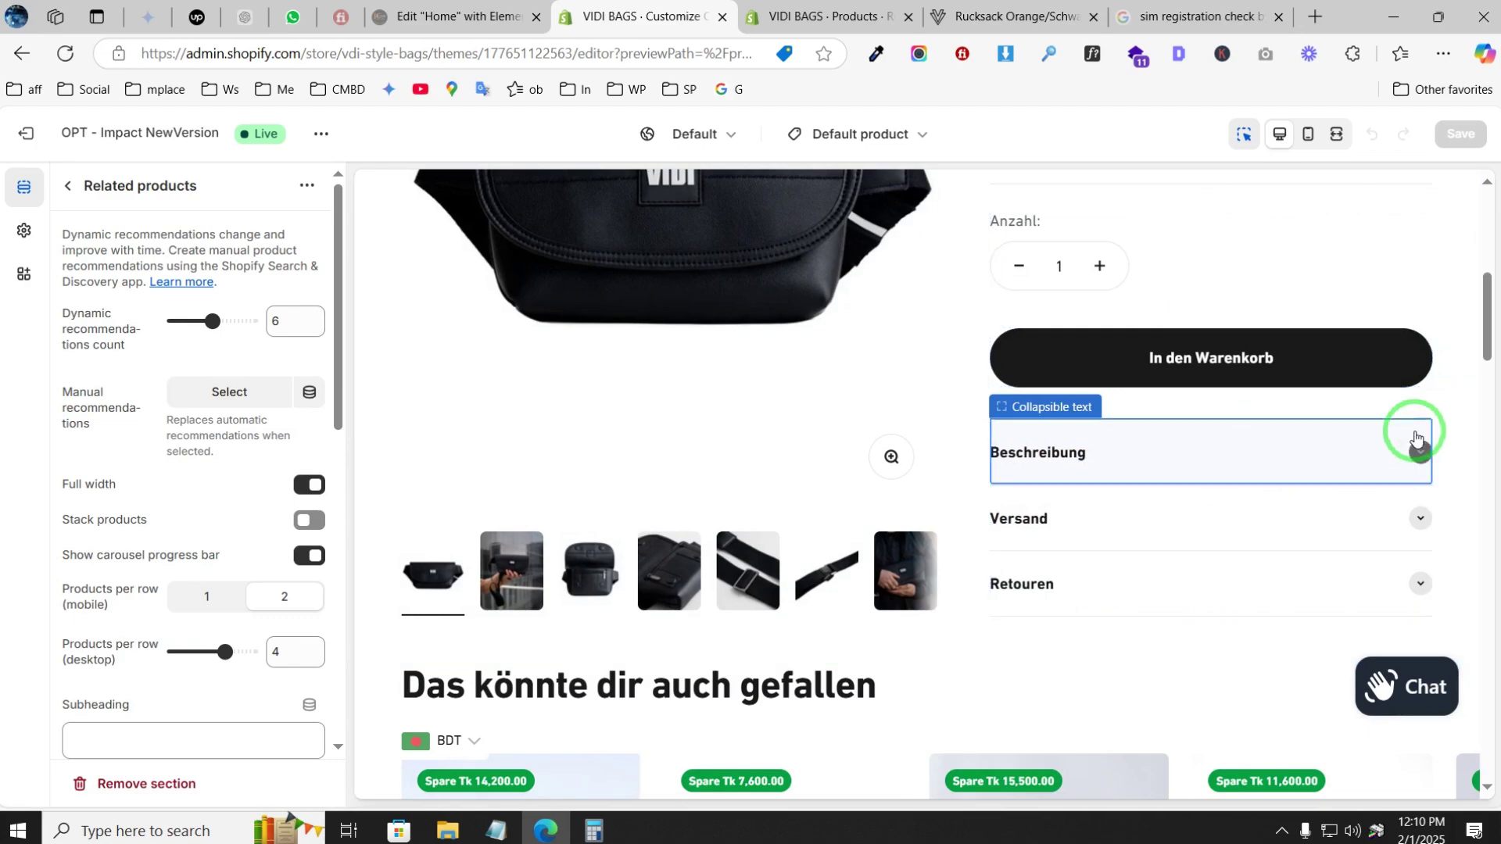
click(1418, 457)
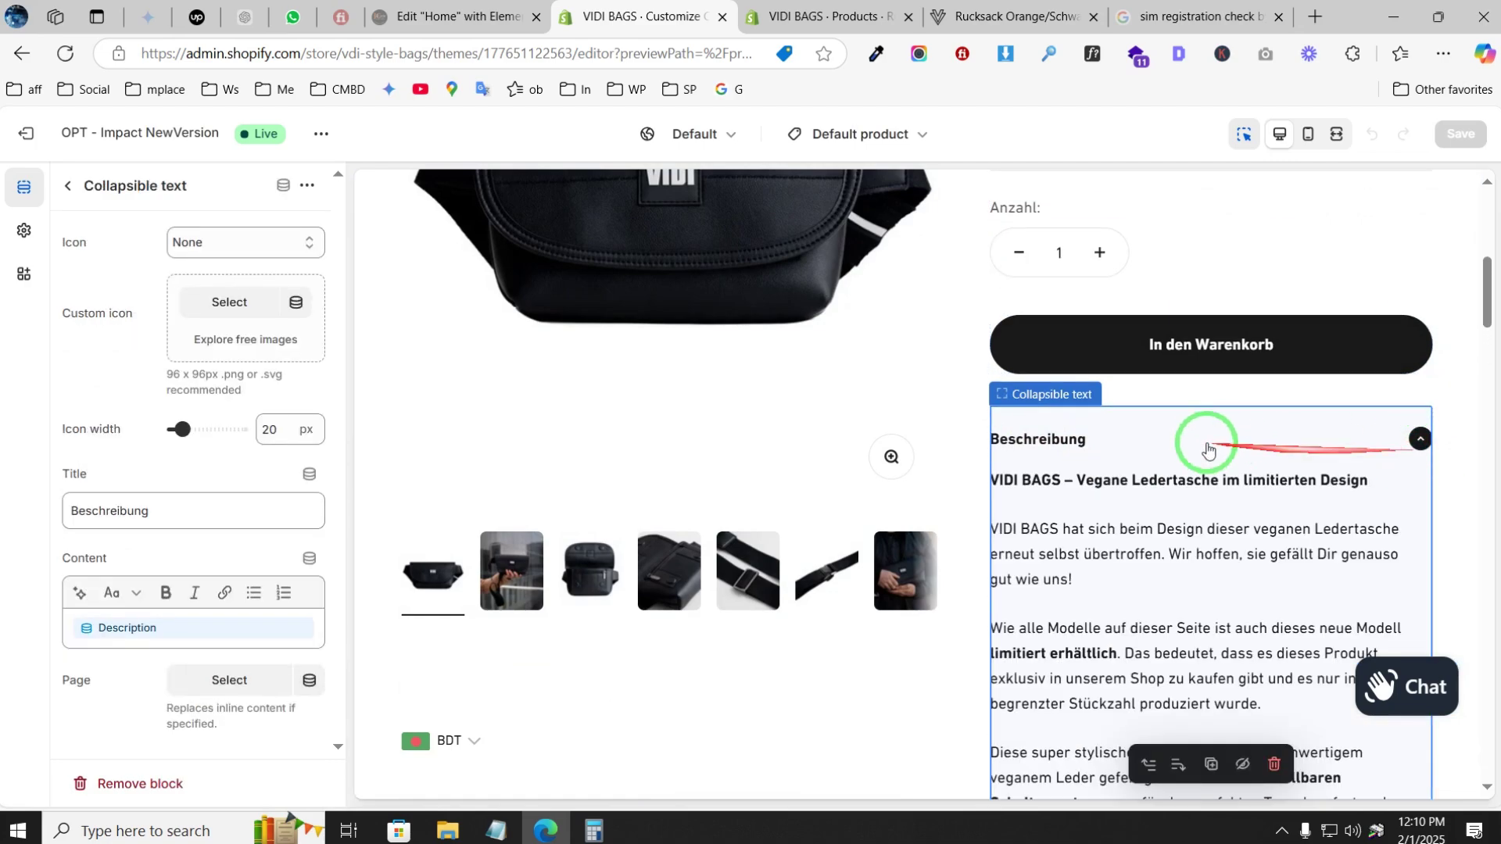
scroll(1204, 439, down, 3)
scroll(1118, 430, up, 2)
scroll(1102, 547, down, 3)
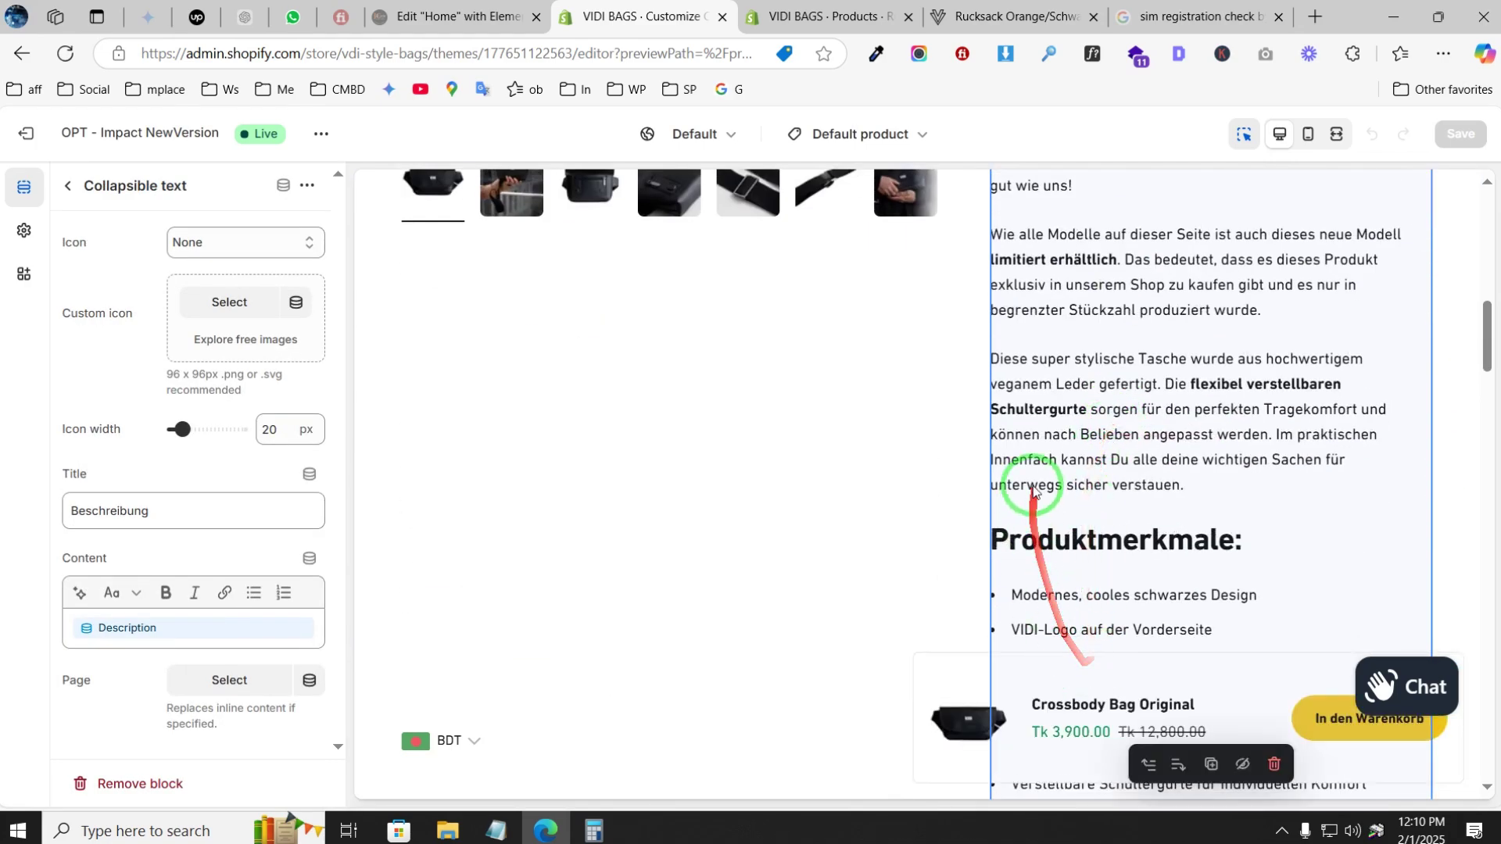
scroll(1008, 500, down, 3)
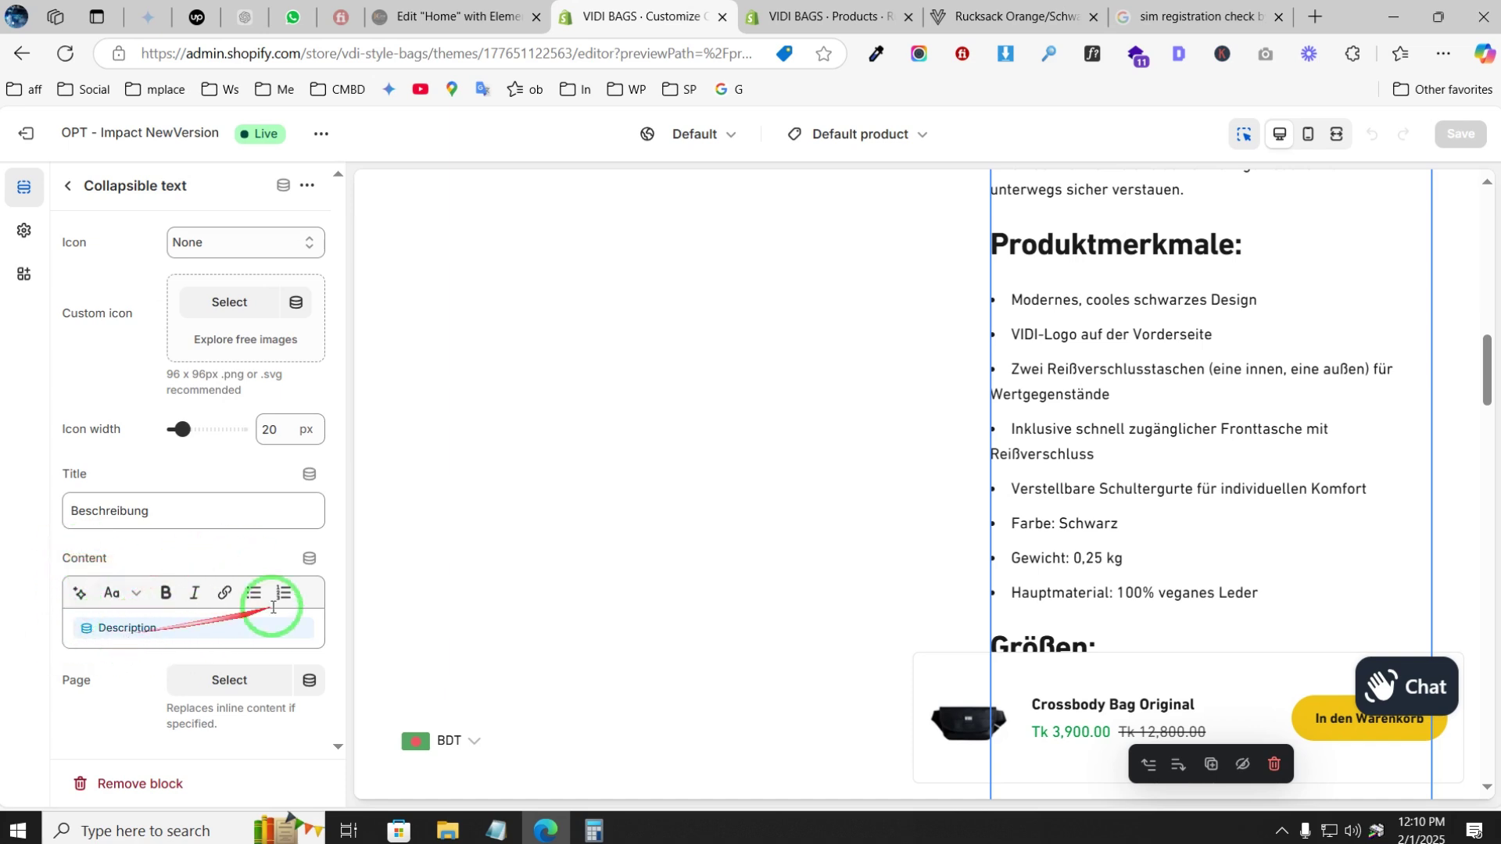
right_click(125, 634)
- Remove the Description dynamic source from Beschreibung's content and collapse it in the preview
click(86, 633)
click(88, 638)
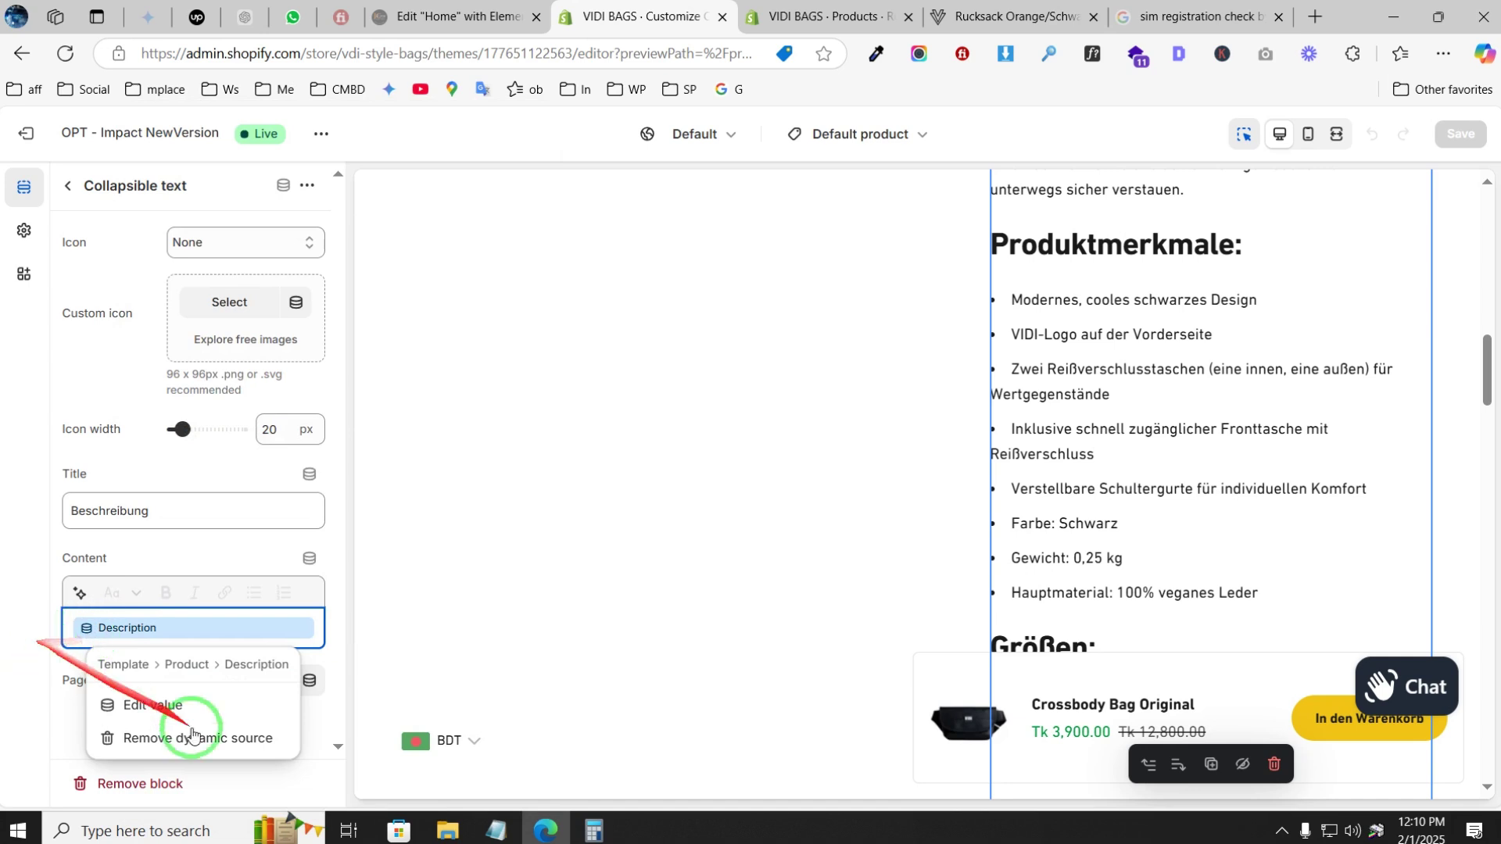
click(213, 747)
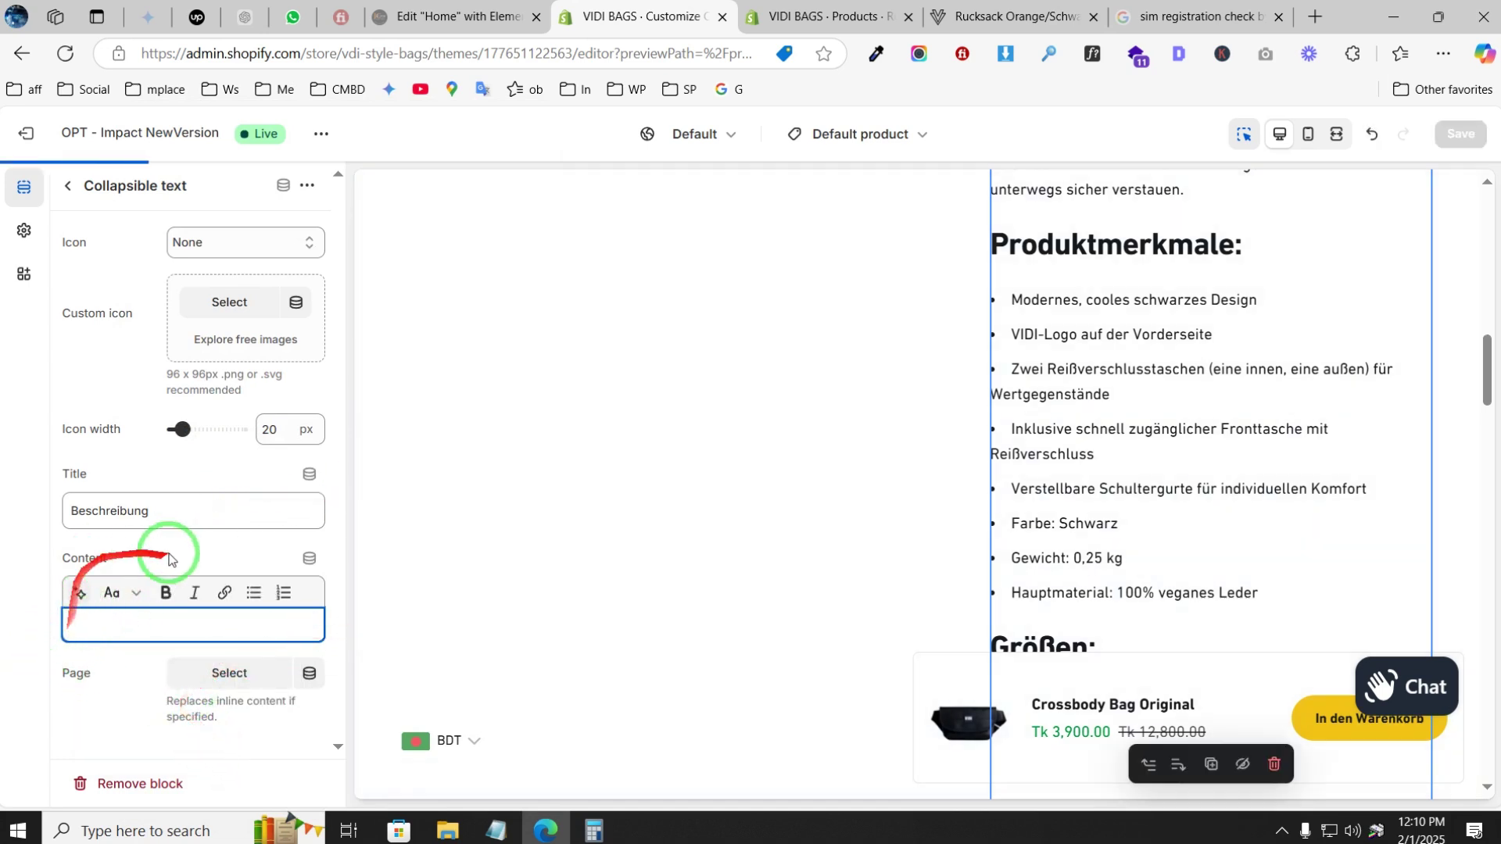
scroll(754, 584, up, 6)
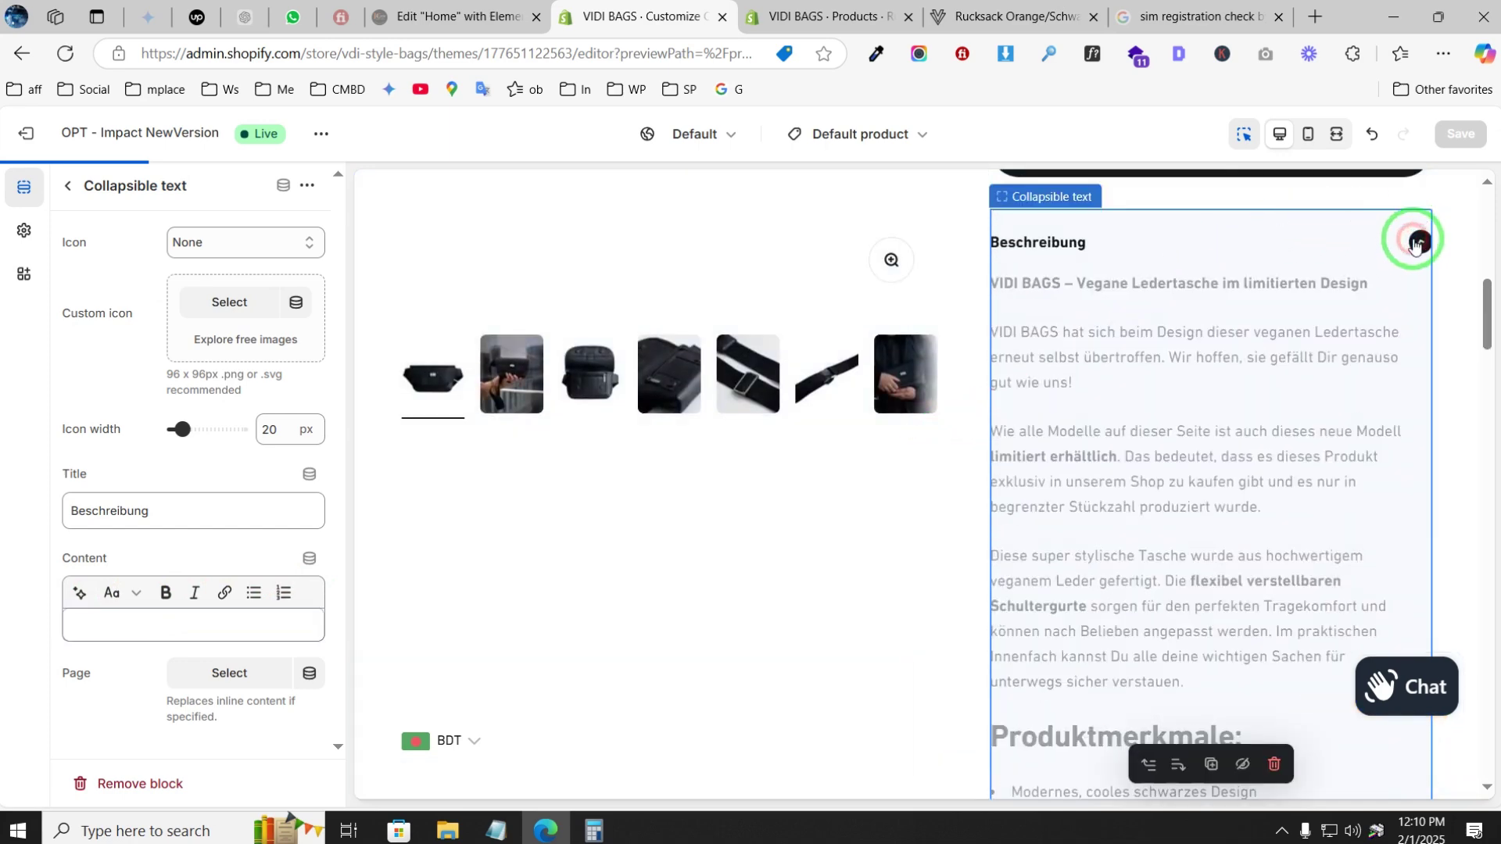
click(1411, 244)
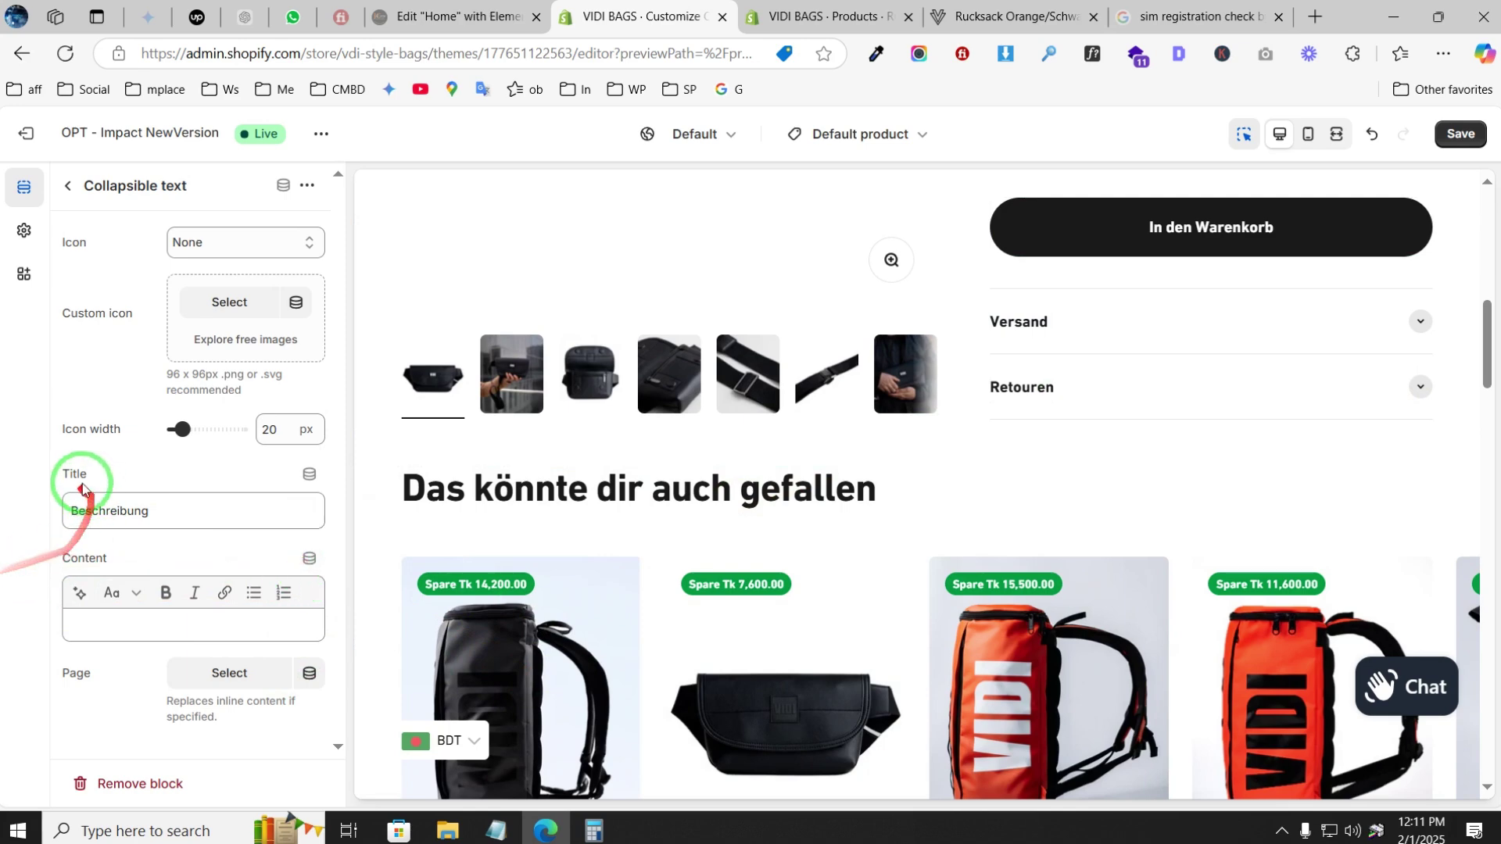
- Select the Versand block to inspect its content settings
scroll(1094, 312, up, 10)
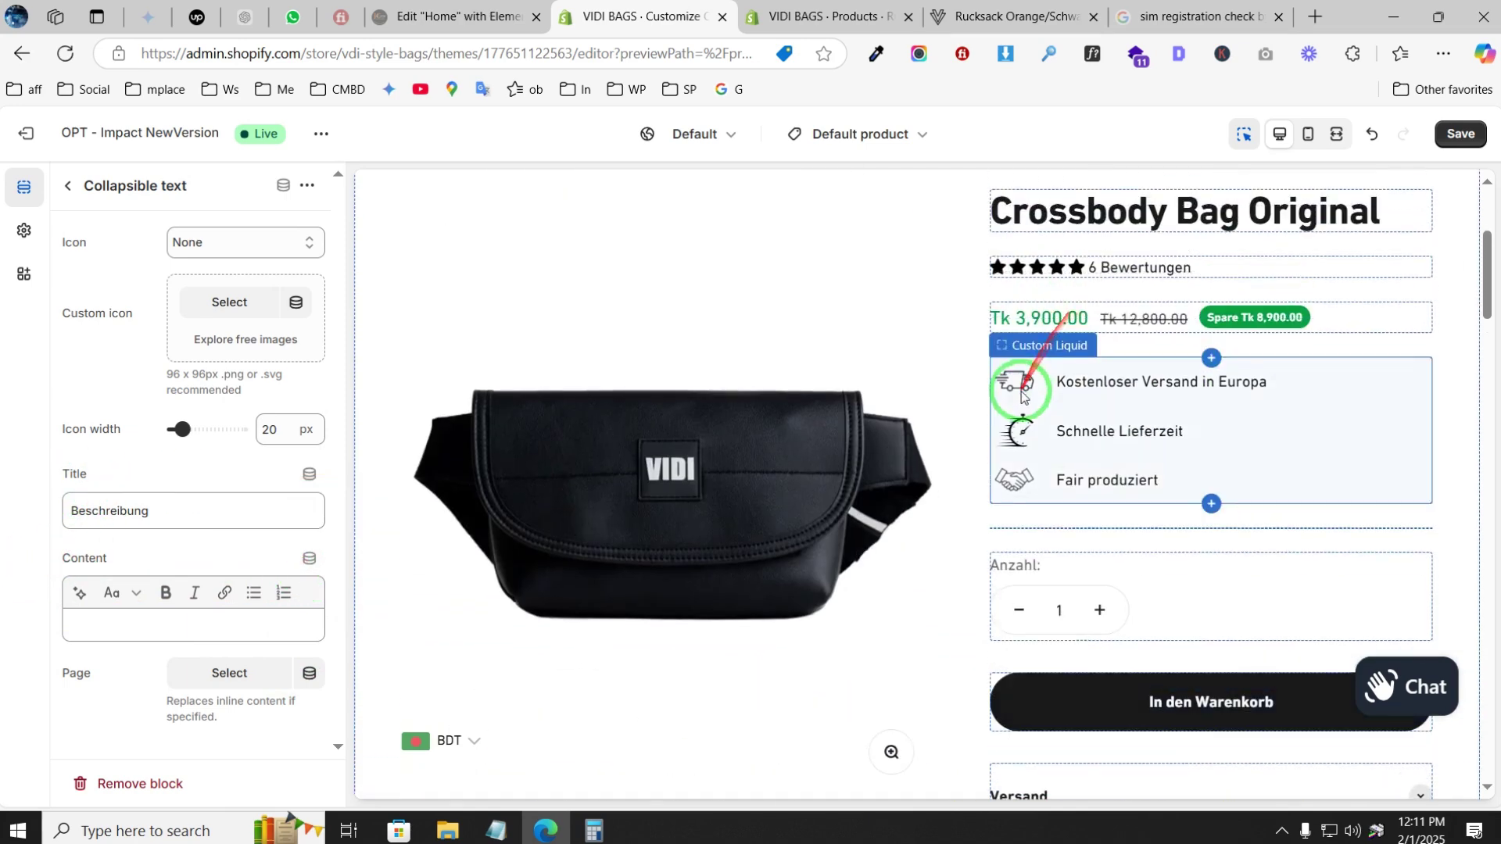
scroll(1105, 560, down, 10)
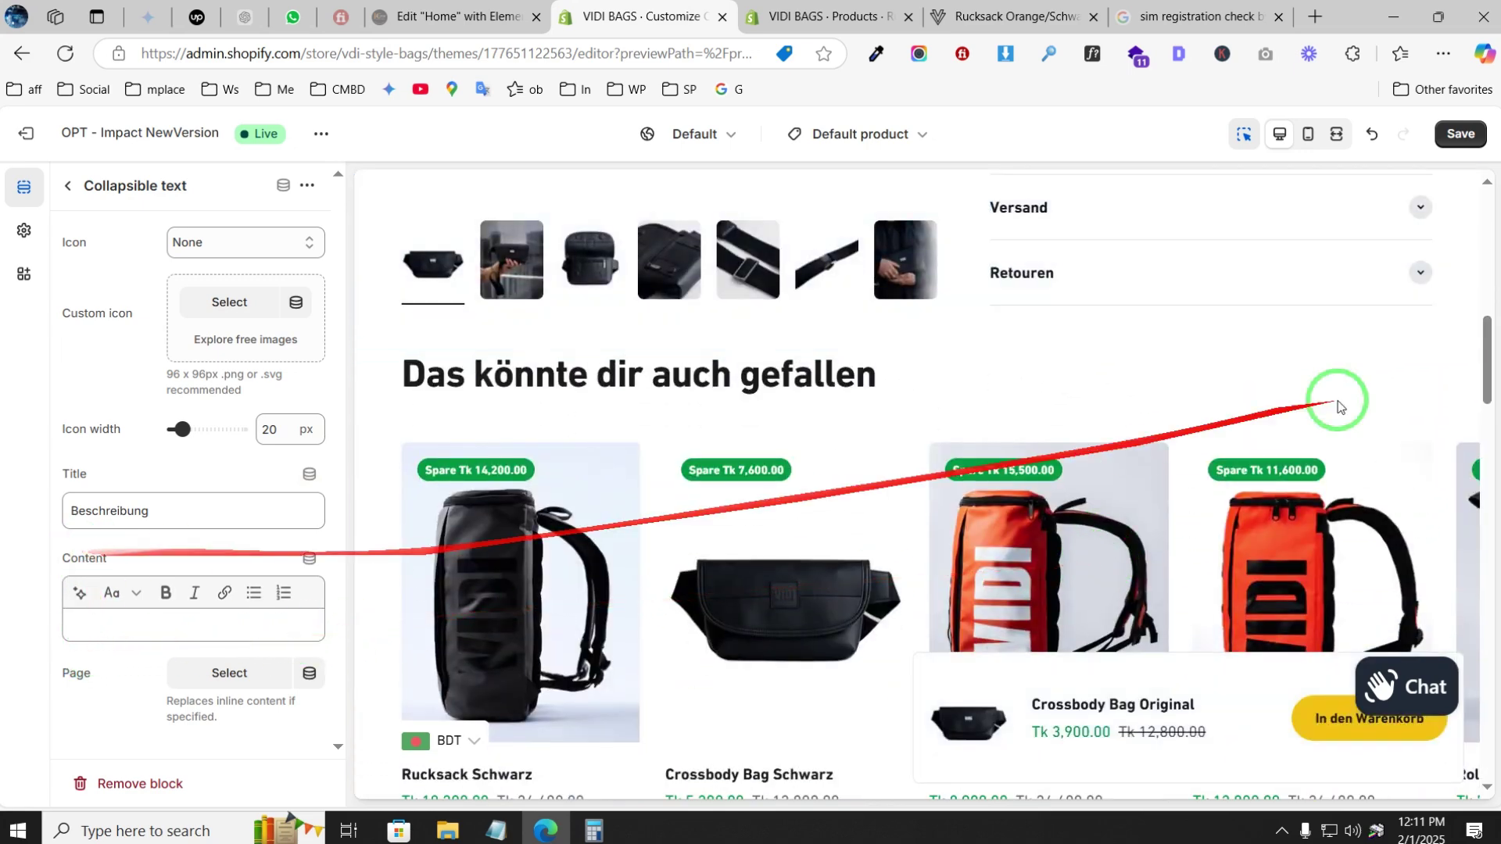
scroll(1094, 375, up, 3)
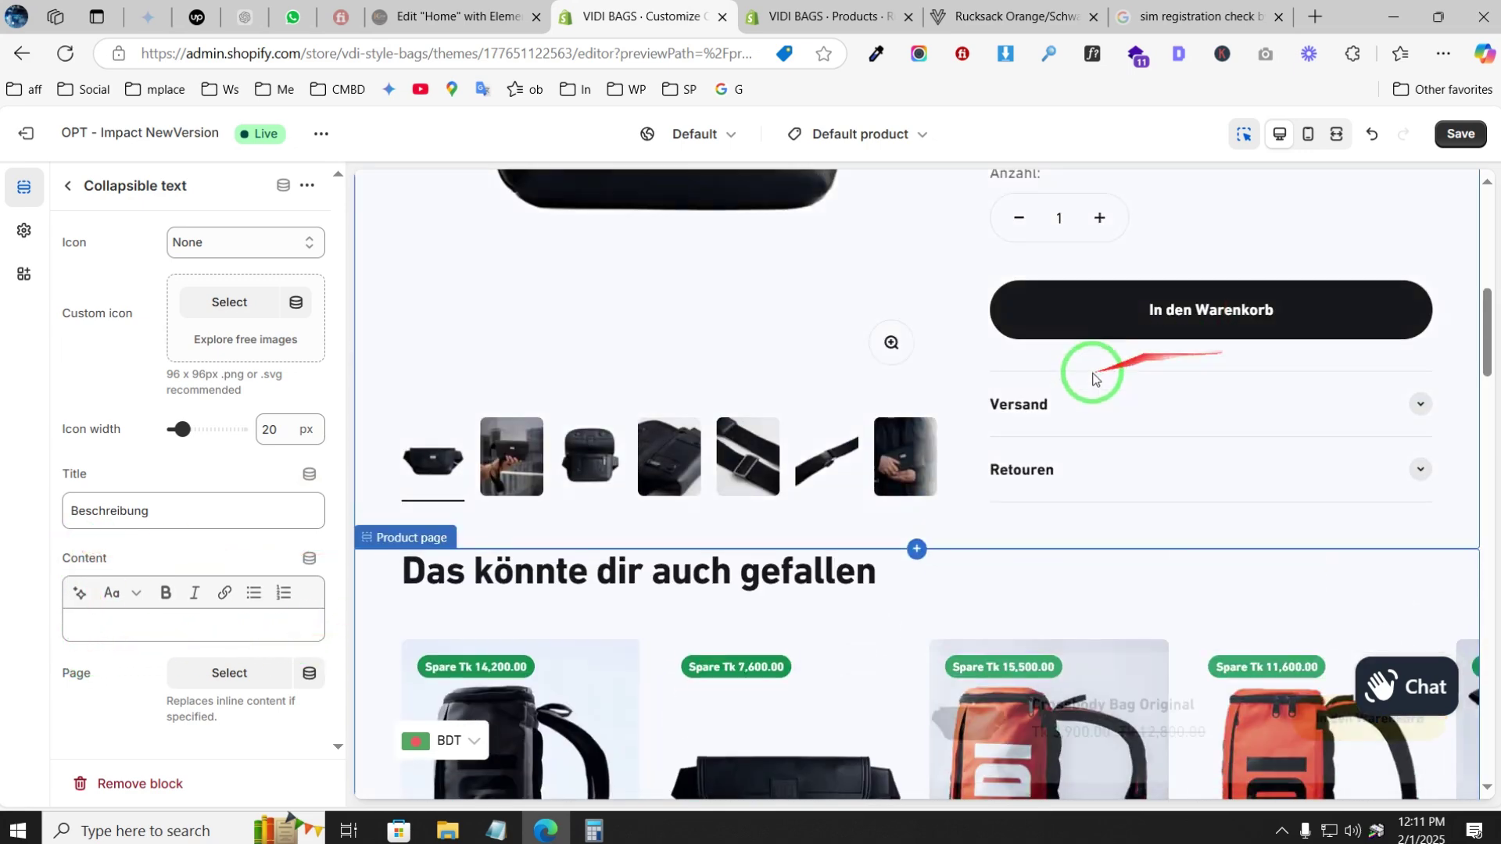
click(1421, 406)
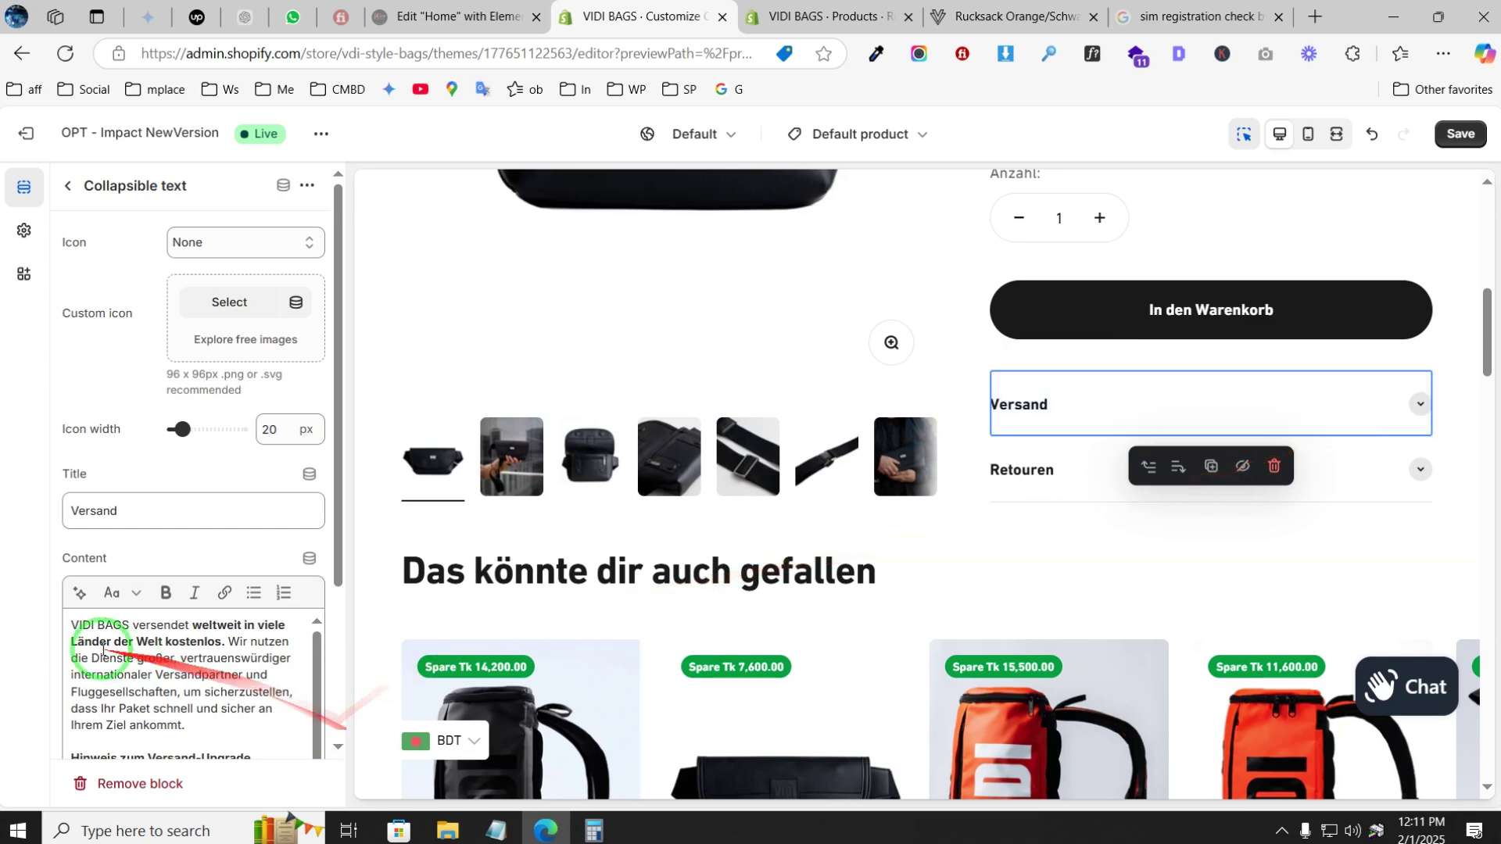
scroll(113, 657, down, 3)
scroll(113, 656, up, 3)
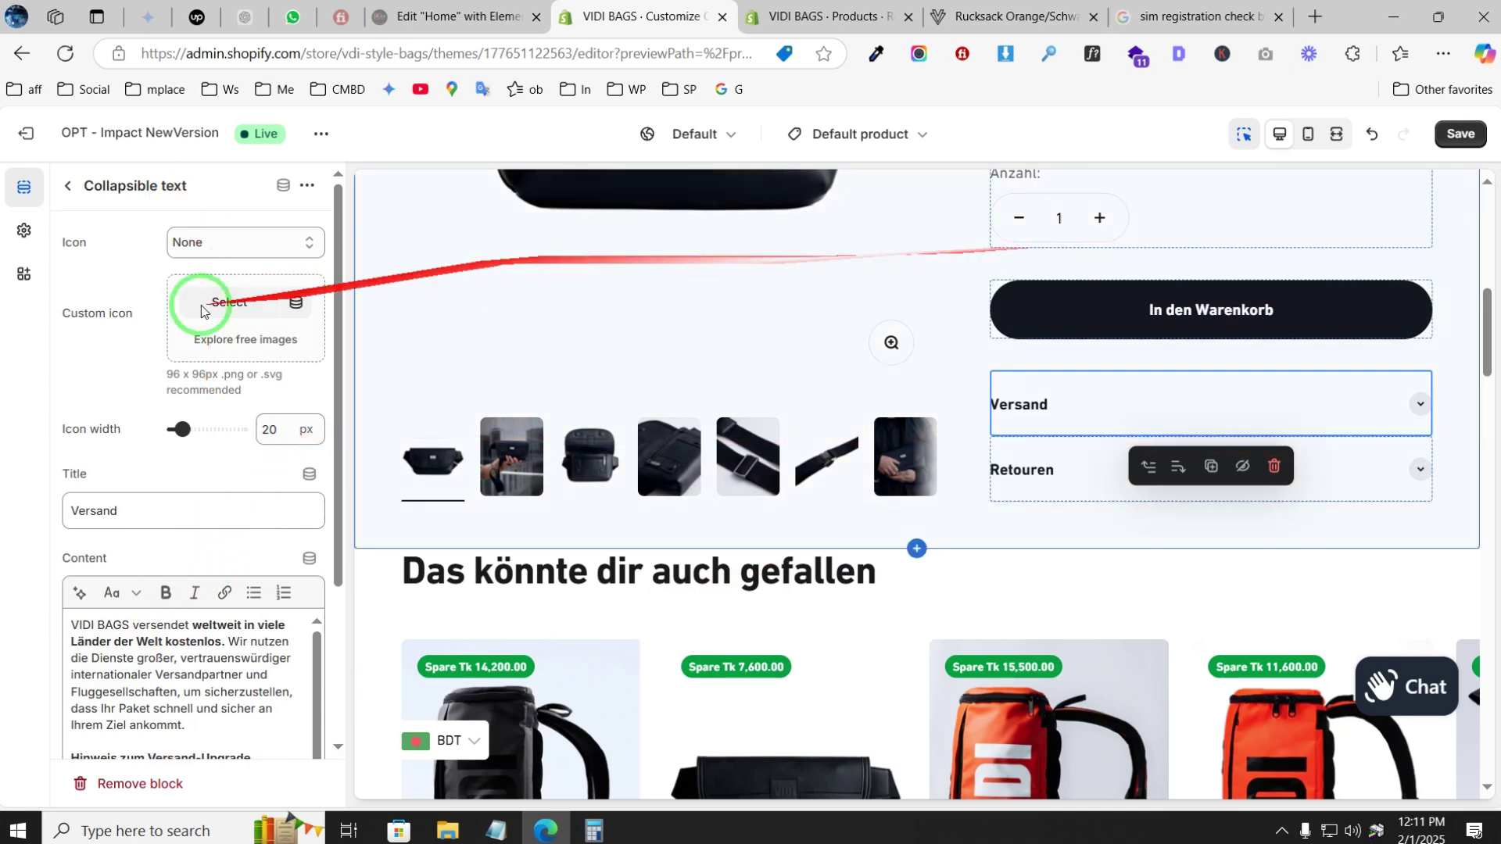
- Return to the block list and open the Beschreibung collapsible text block's settings
click(70, 188)
scroll(1196, 362, up, 5)
scroll(1193, 526, down, 4)
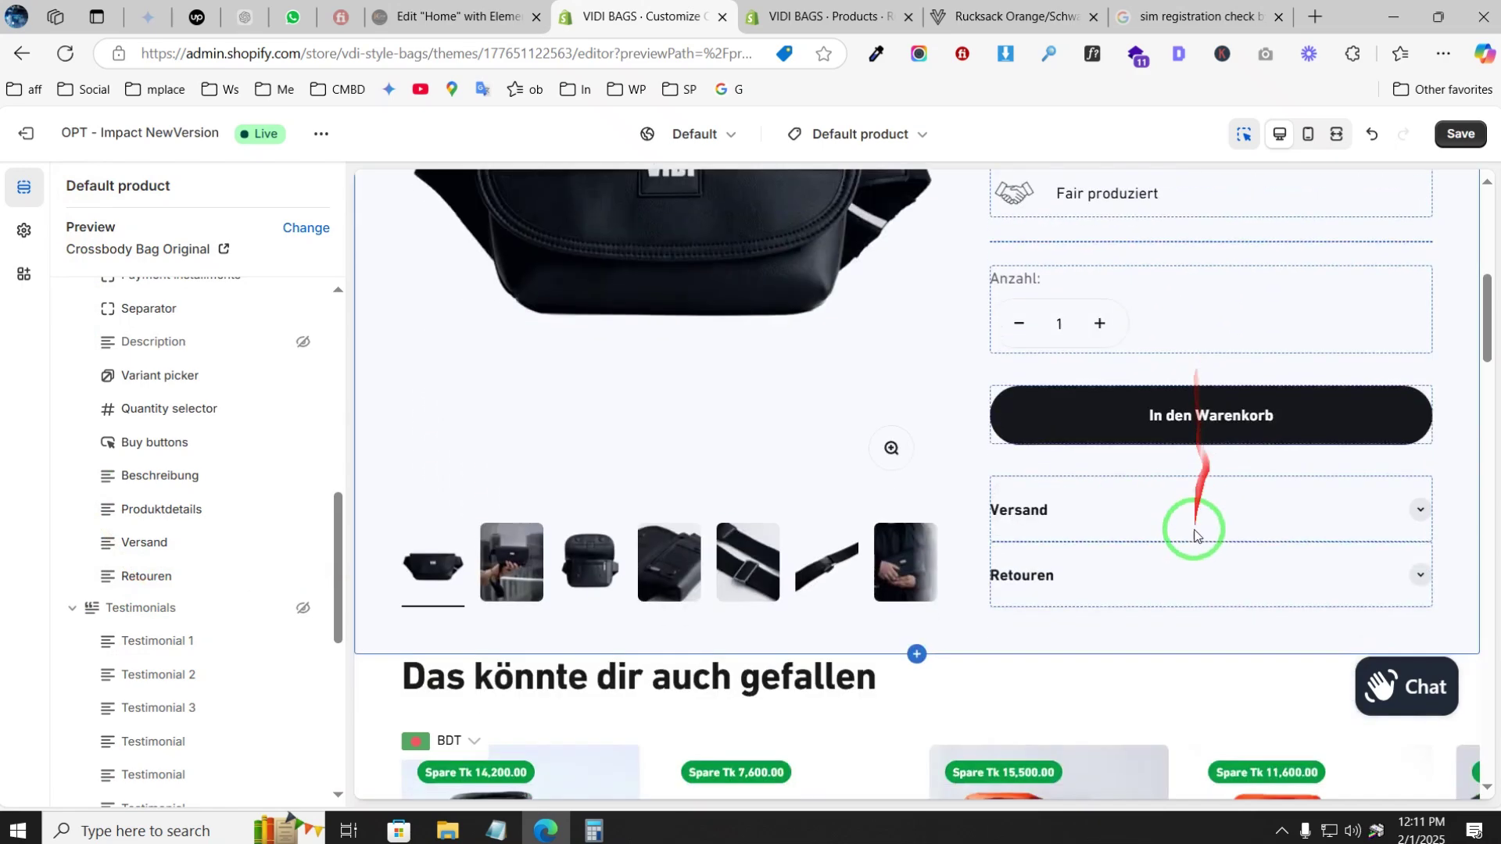
click(160, 475)
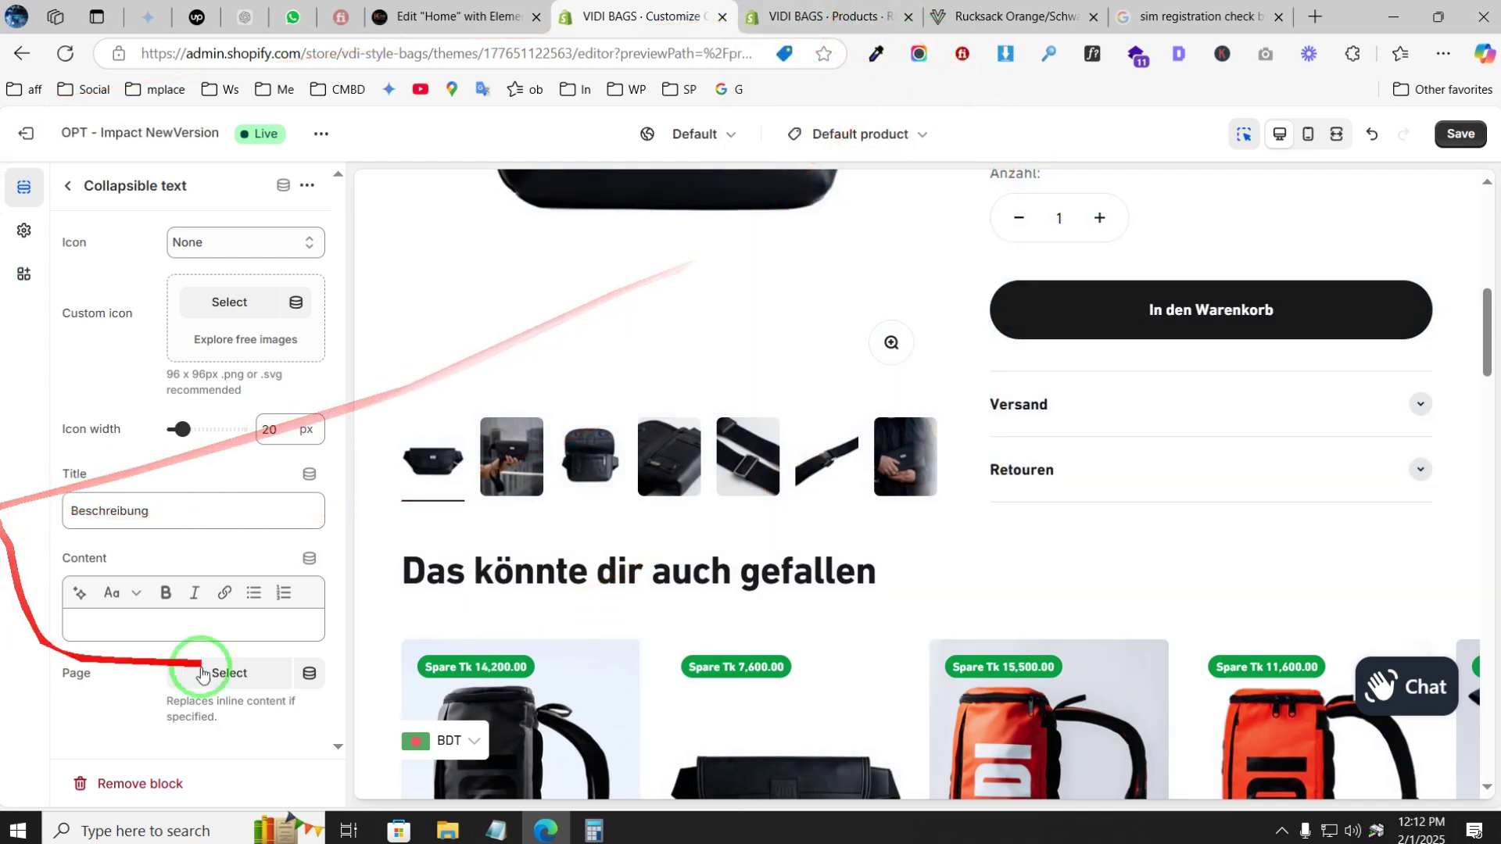
- Link Beschreibung's content to Template > Product > Description and expand it to verify the text
click(310, 558)
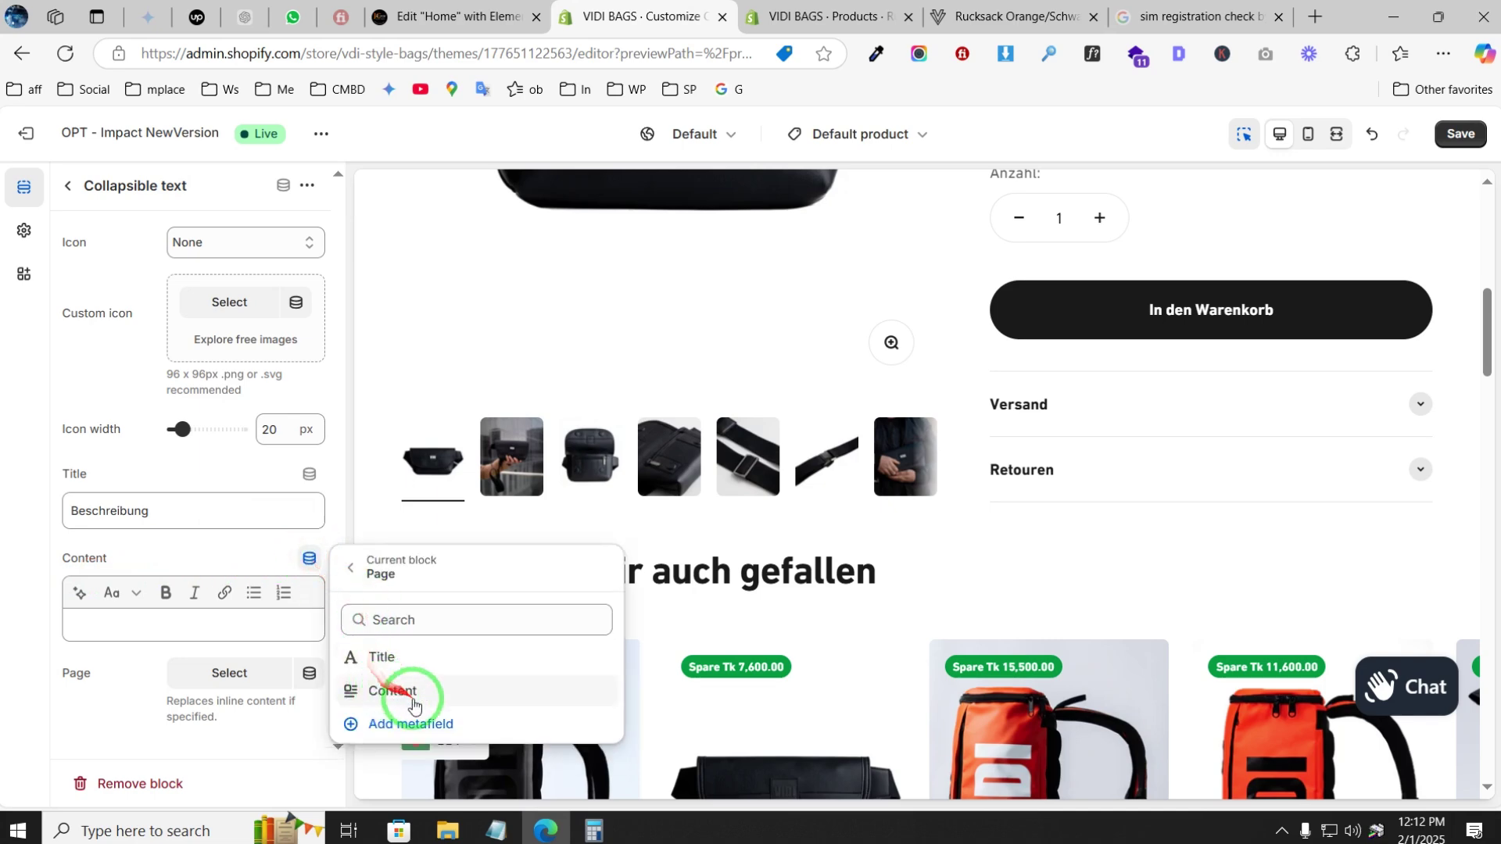
click(384, 571)
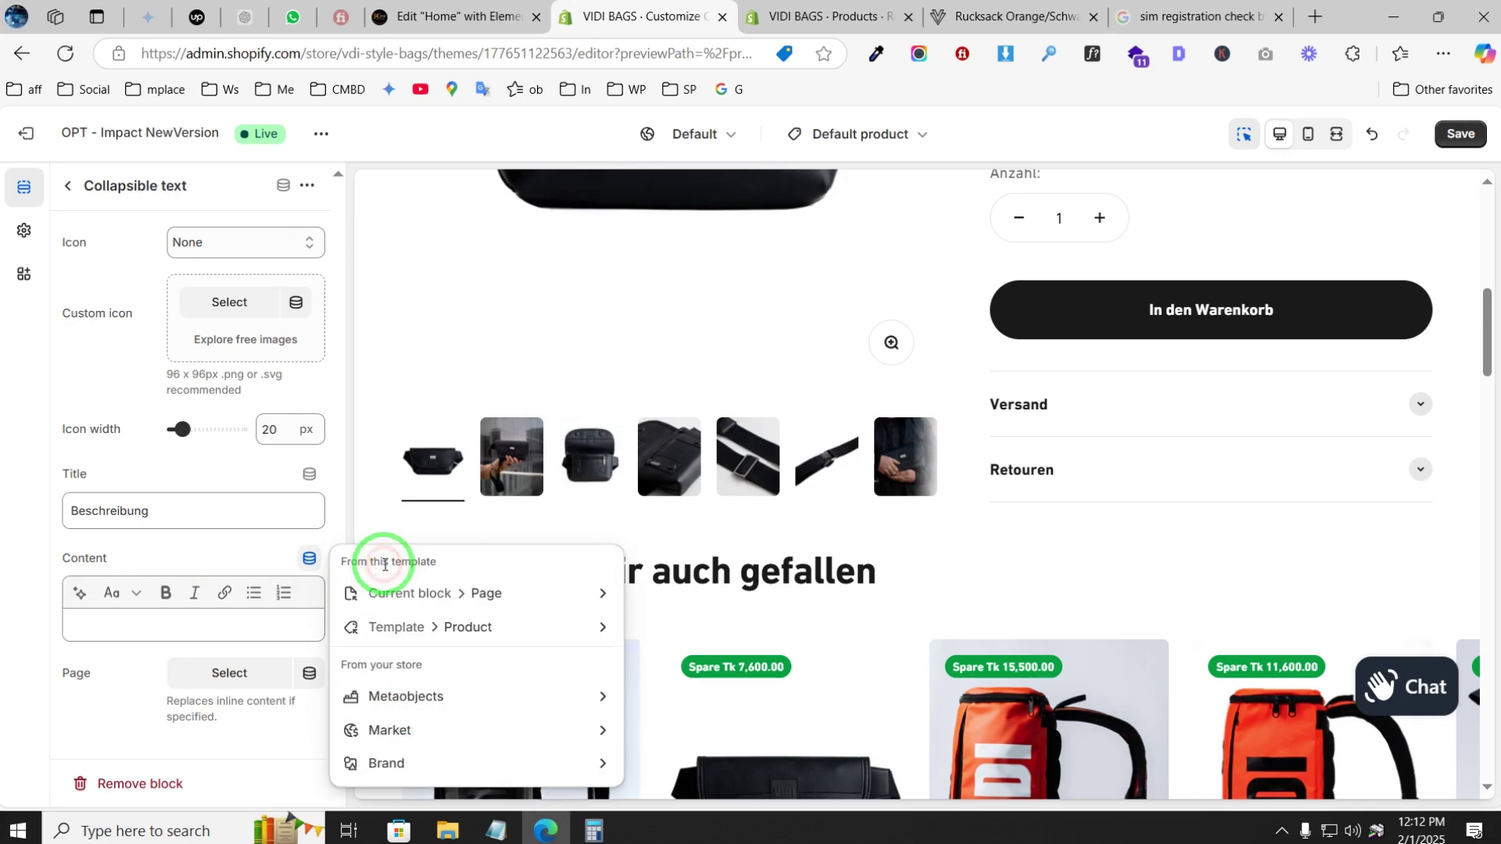
click(485, 630)
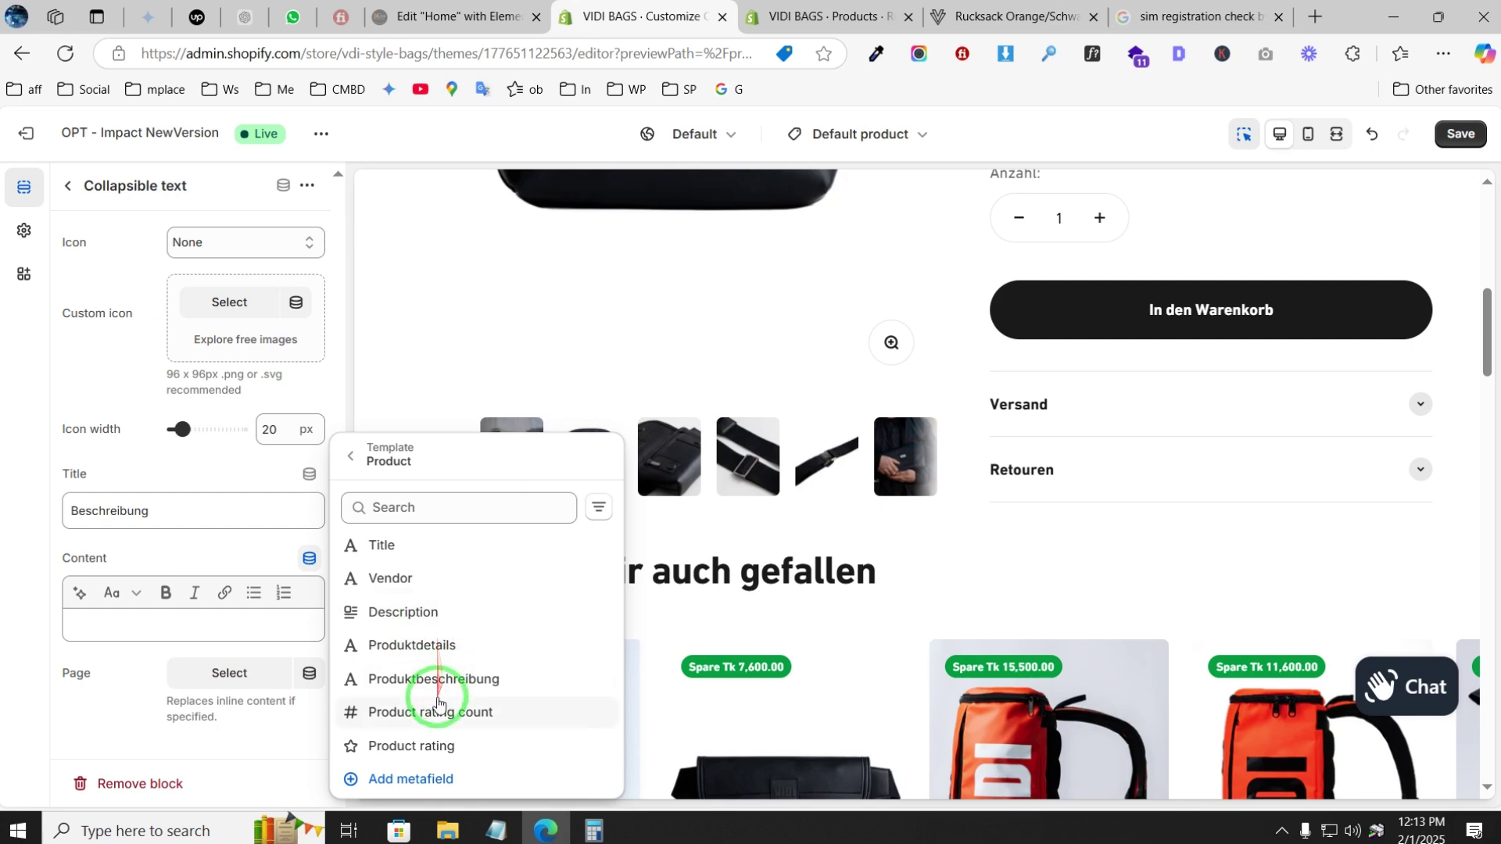
click(414, 617)
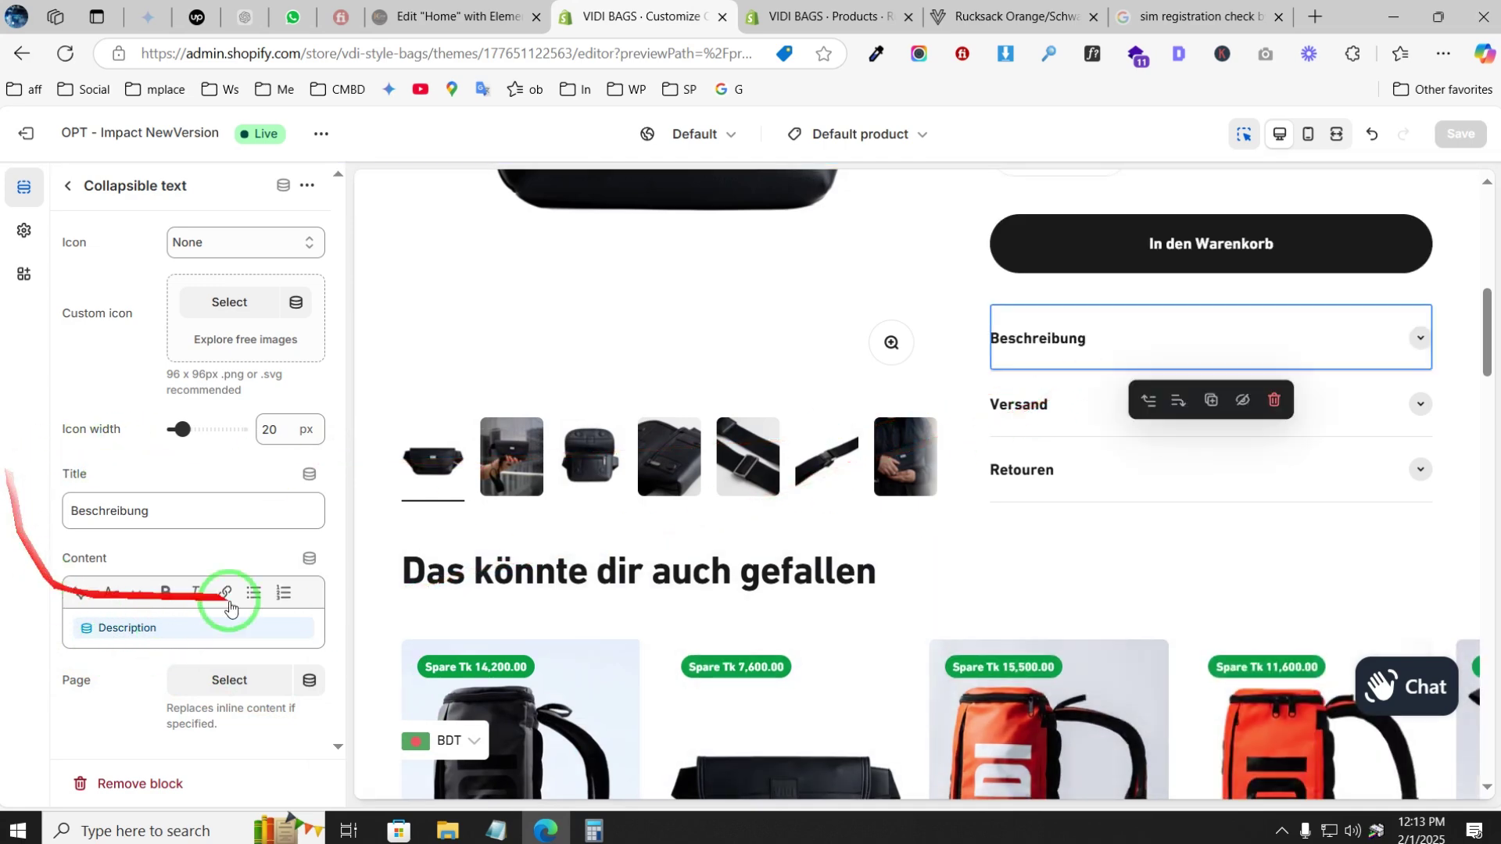
click(1424, 339)
scroll(1066, 625, down, 5)
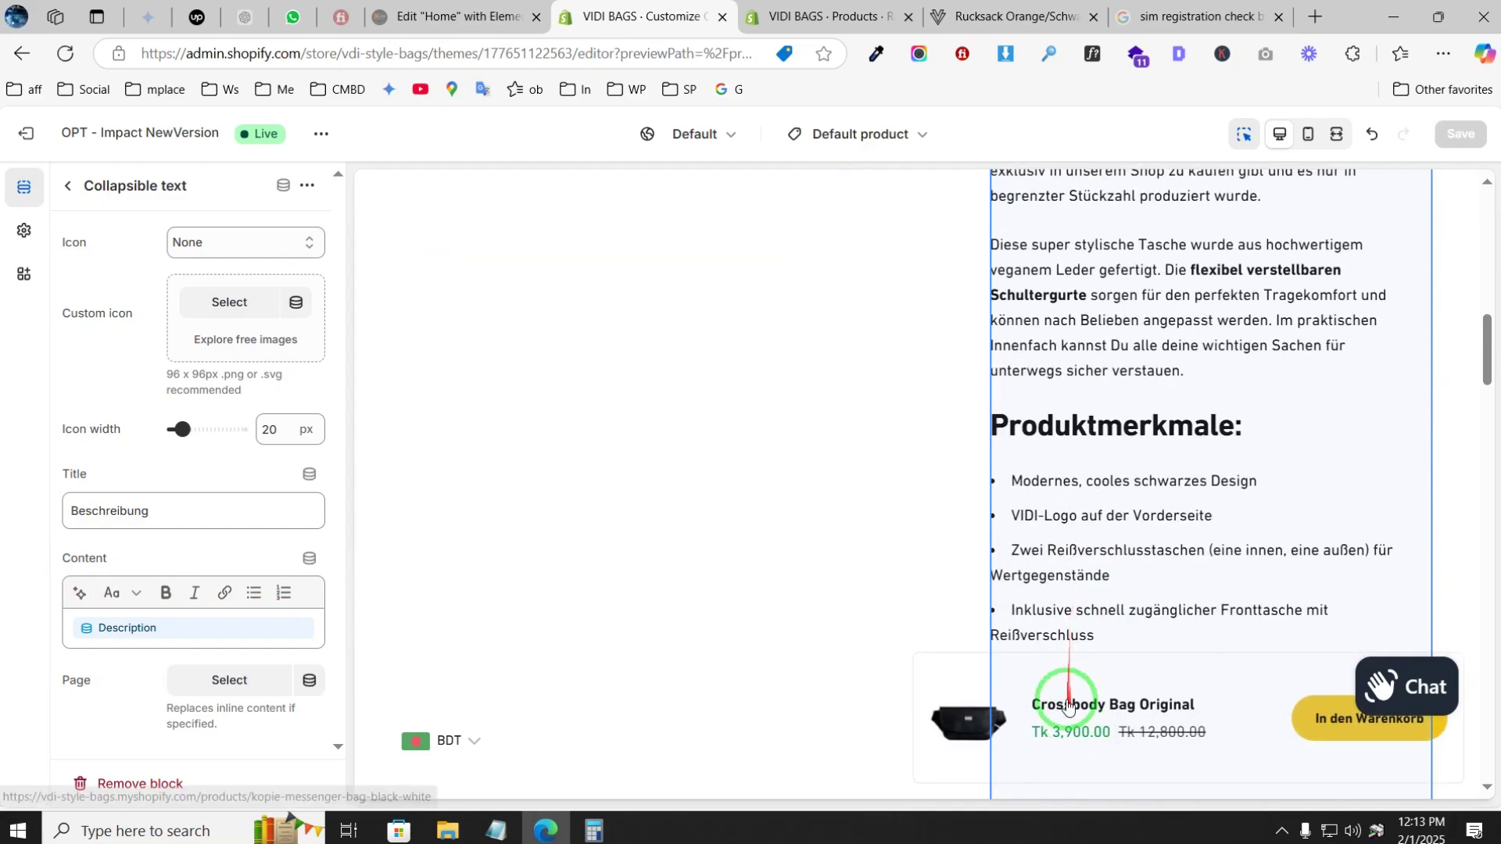
scroll(1095, 469, up, 5)
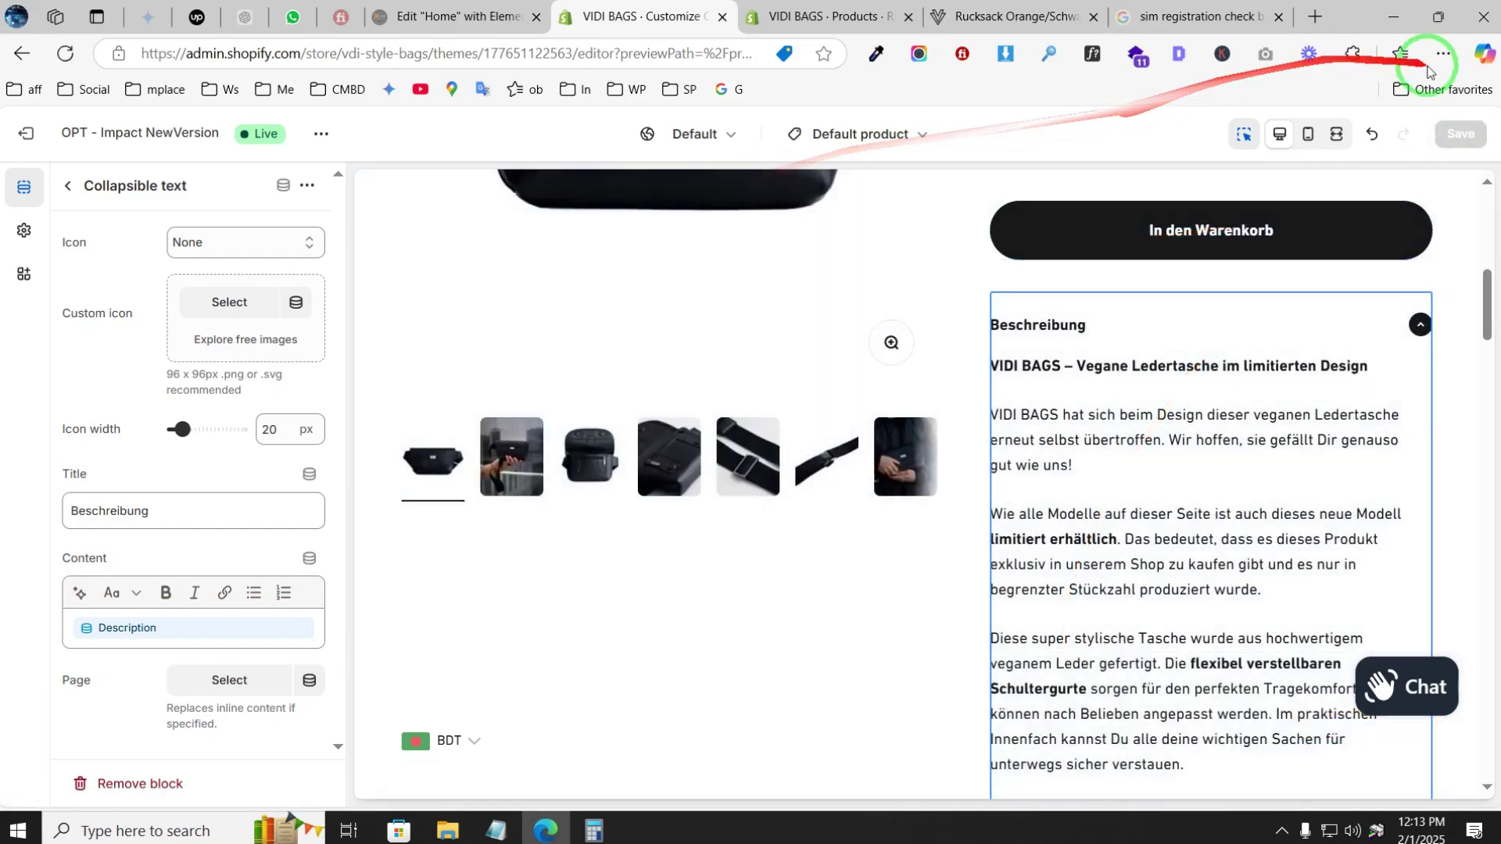
- On the live VIDI BAGS storefront, open the Rolltop Rucksack mit Laptopfach product page
click(1009, 17)
scroll(891, 618, down, 10)
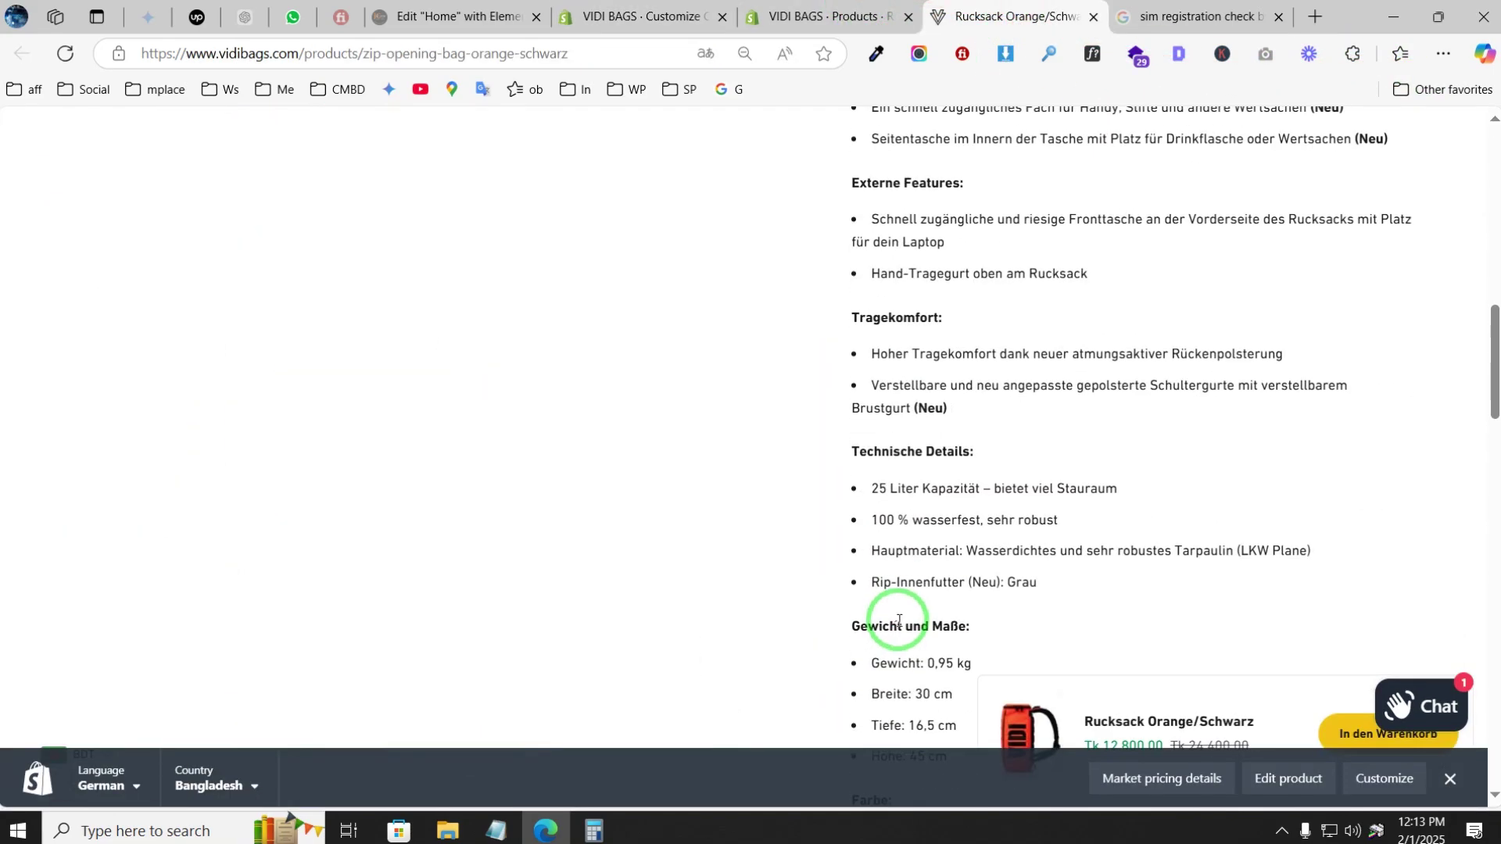
scroll(899, 620, down, 10)
scroll(871, 644, up, 15)
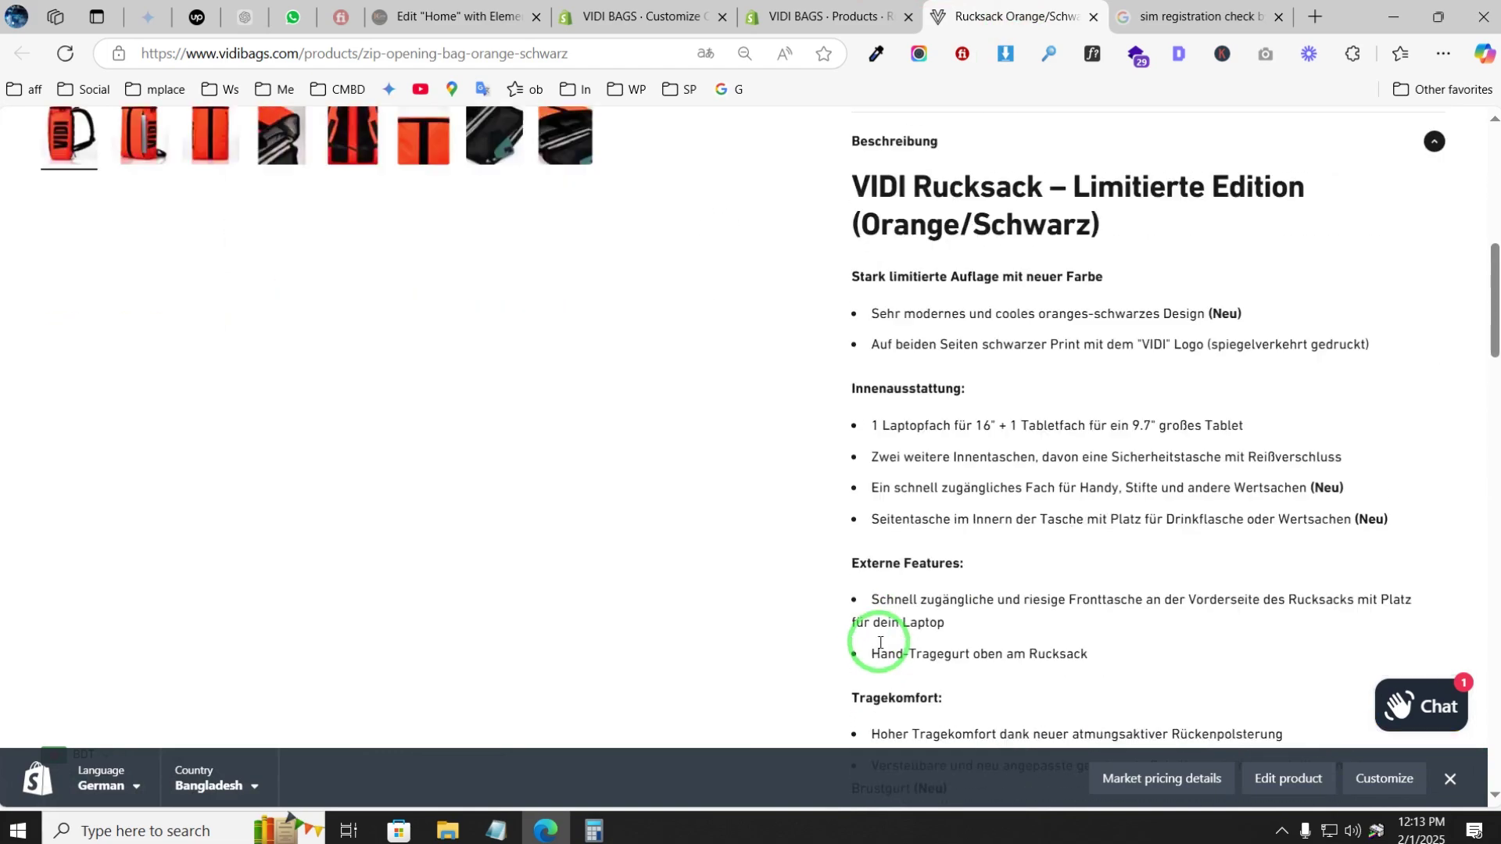
scroll(880, 642, down, 12)
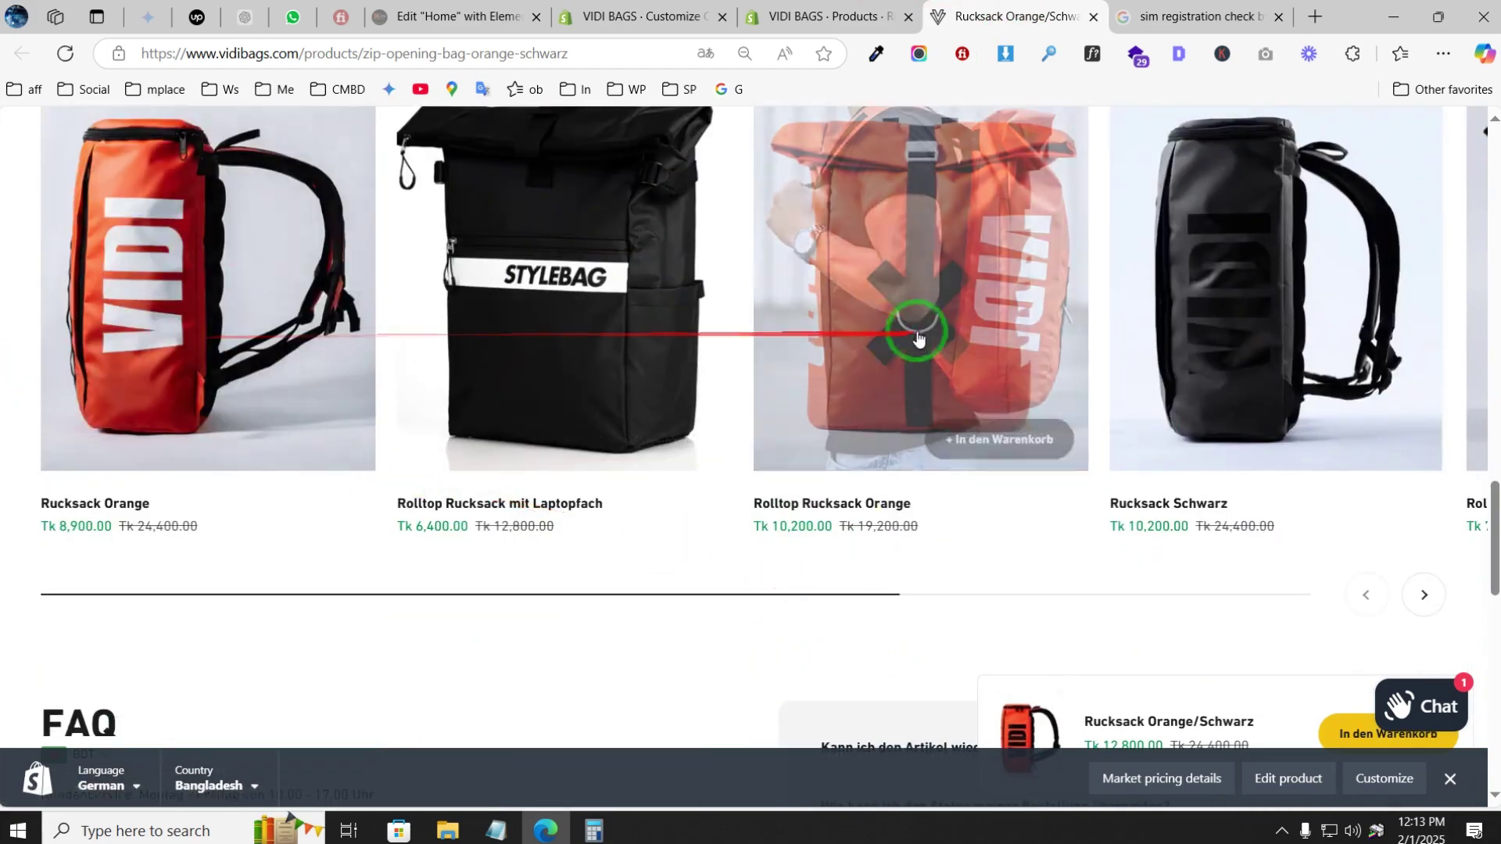
click(573, 316)
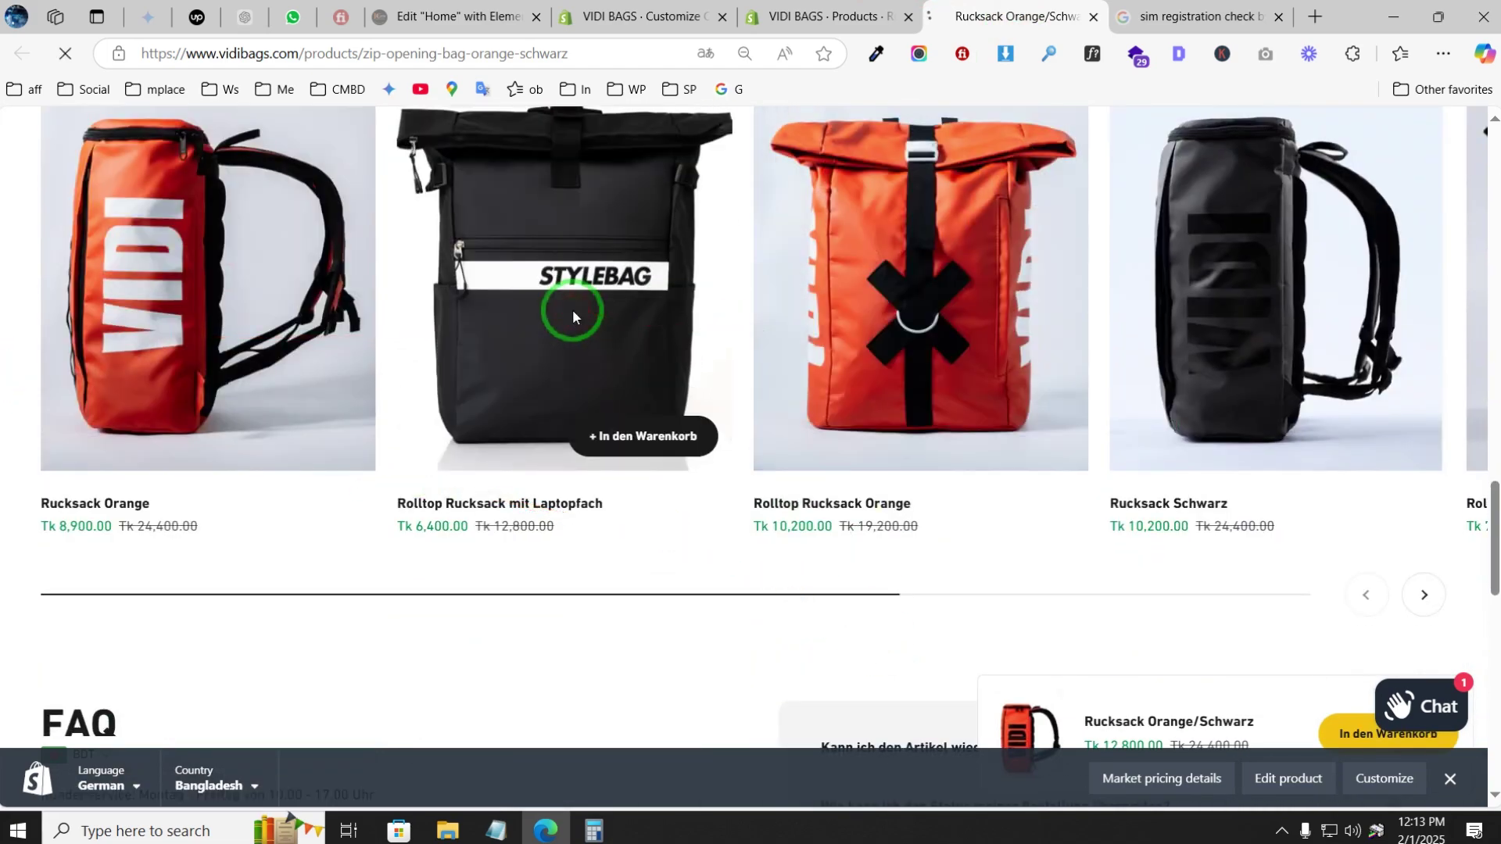
- Expand the Rolltop Rucksack's Beschreibung section to check its description text
scroll(1029, 496, down, 8)
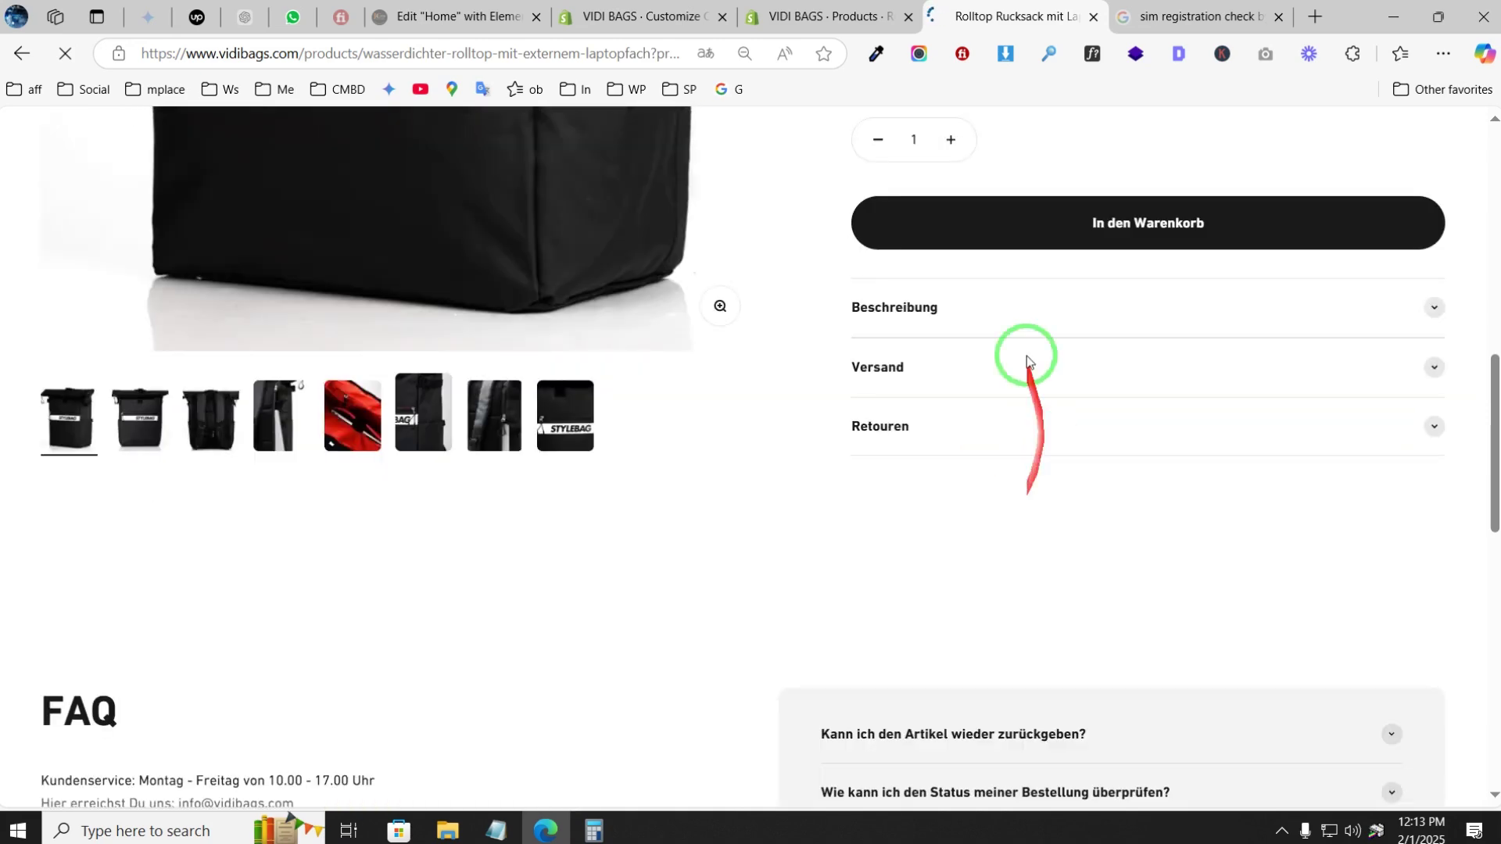
click(1433, 308)
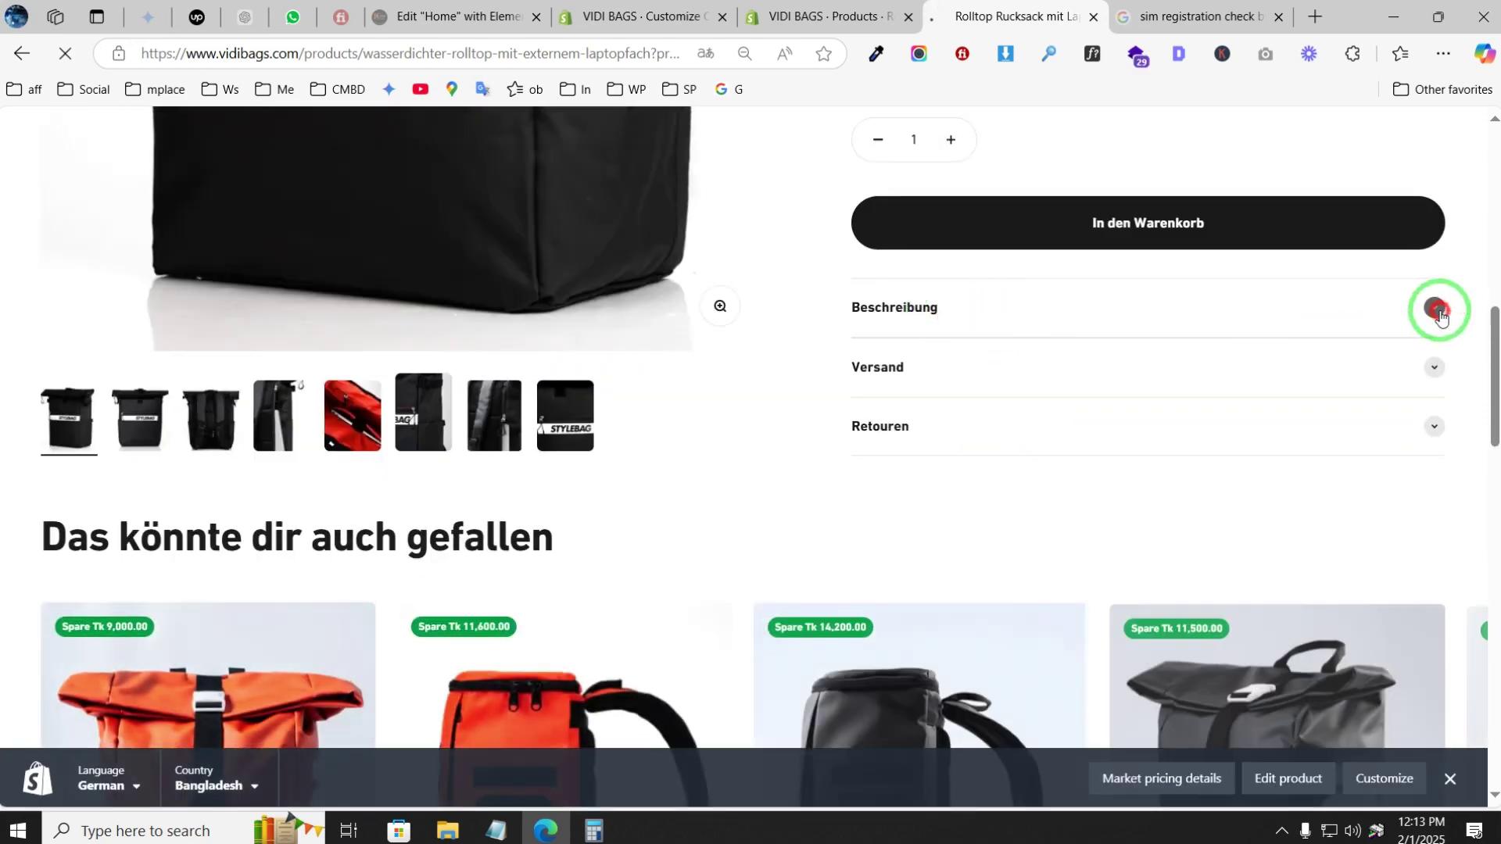
scroll(1211, 426, down, 4)
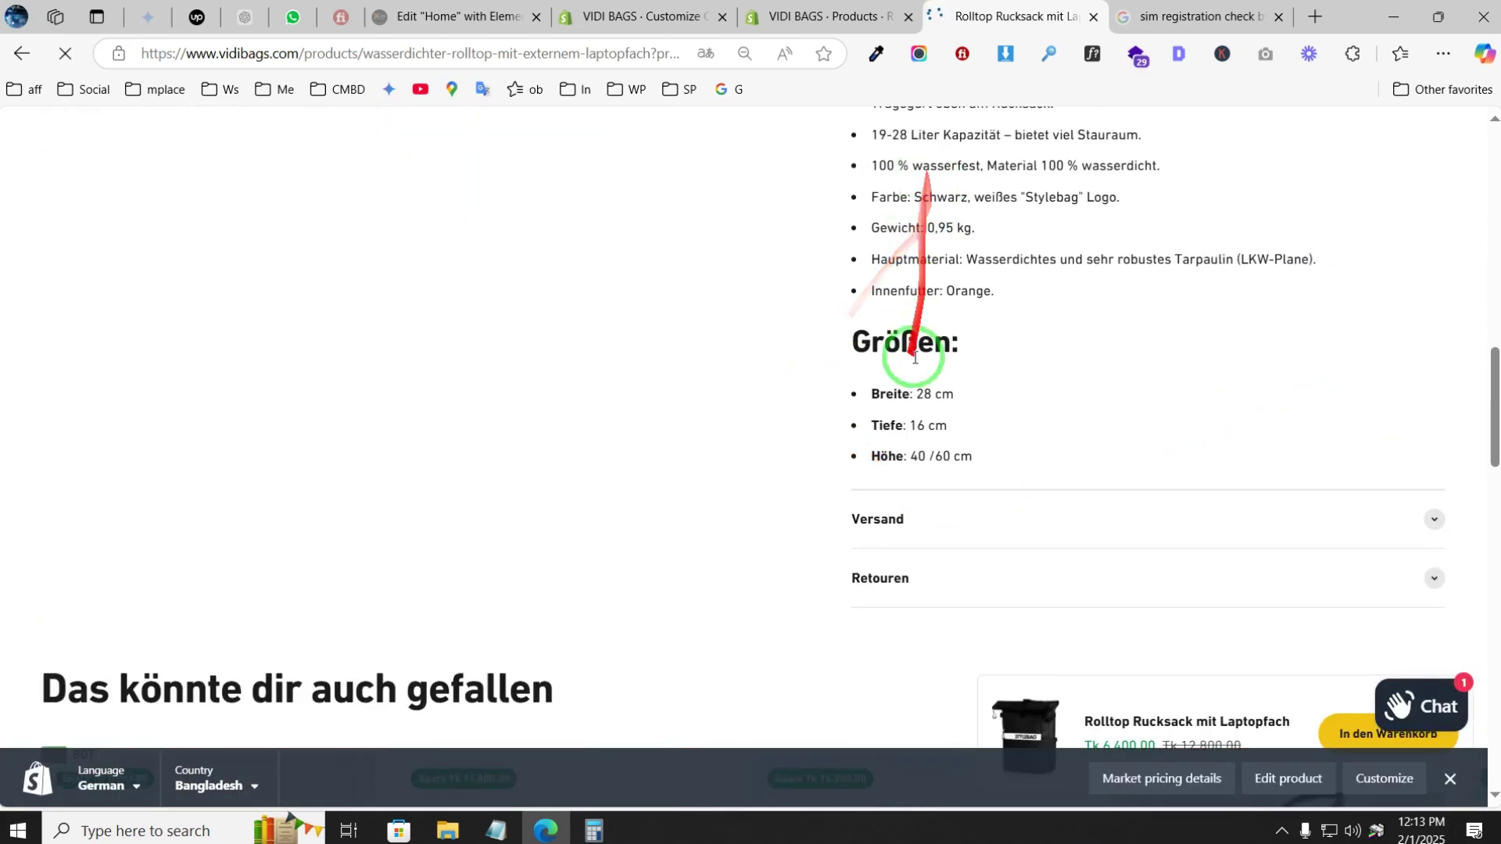
scroll(938, 422, up, 3)
- Open the Rucksack Schwarz product page from the recommendation cards
drag(983, 490, 850, 237)
scroll(948, 504, down, 5)
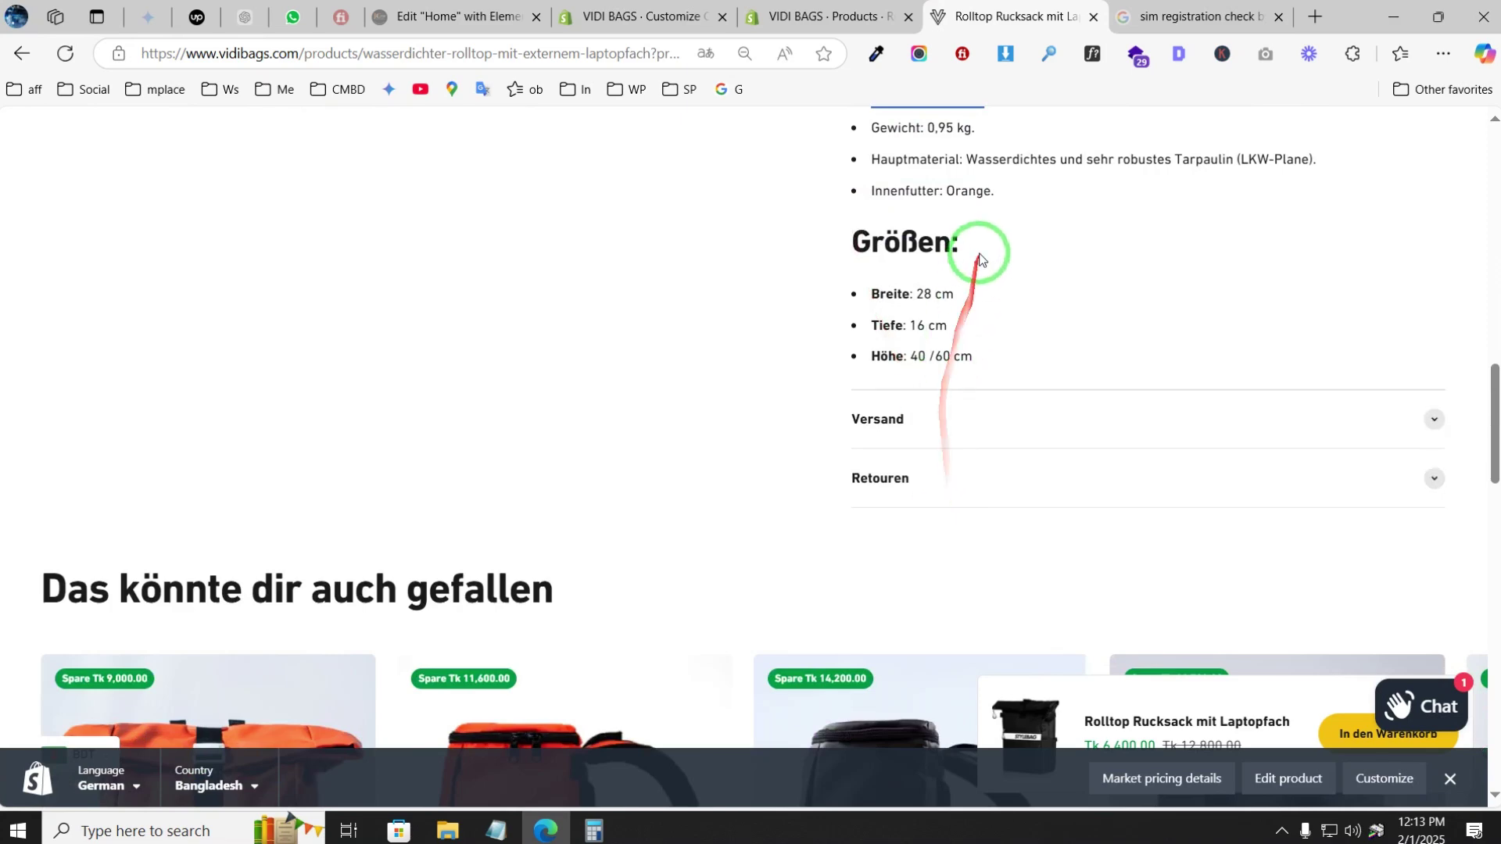
scroll(821, 352, down, 5)
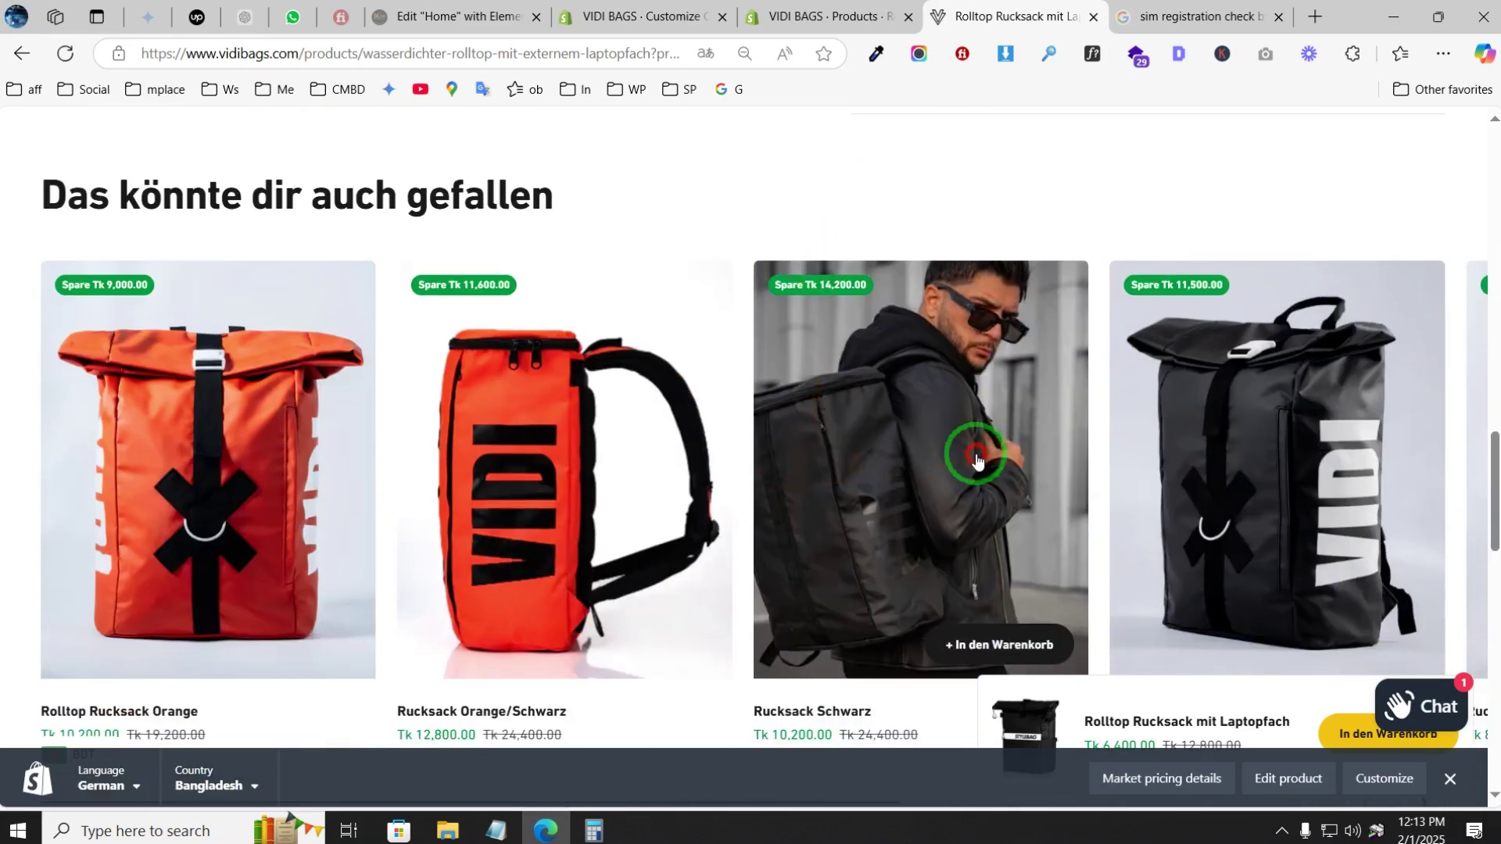
click(953, 455)
scroll(954, 455, down, 10)
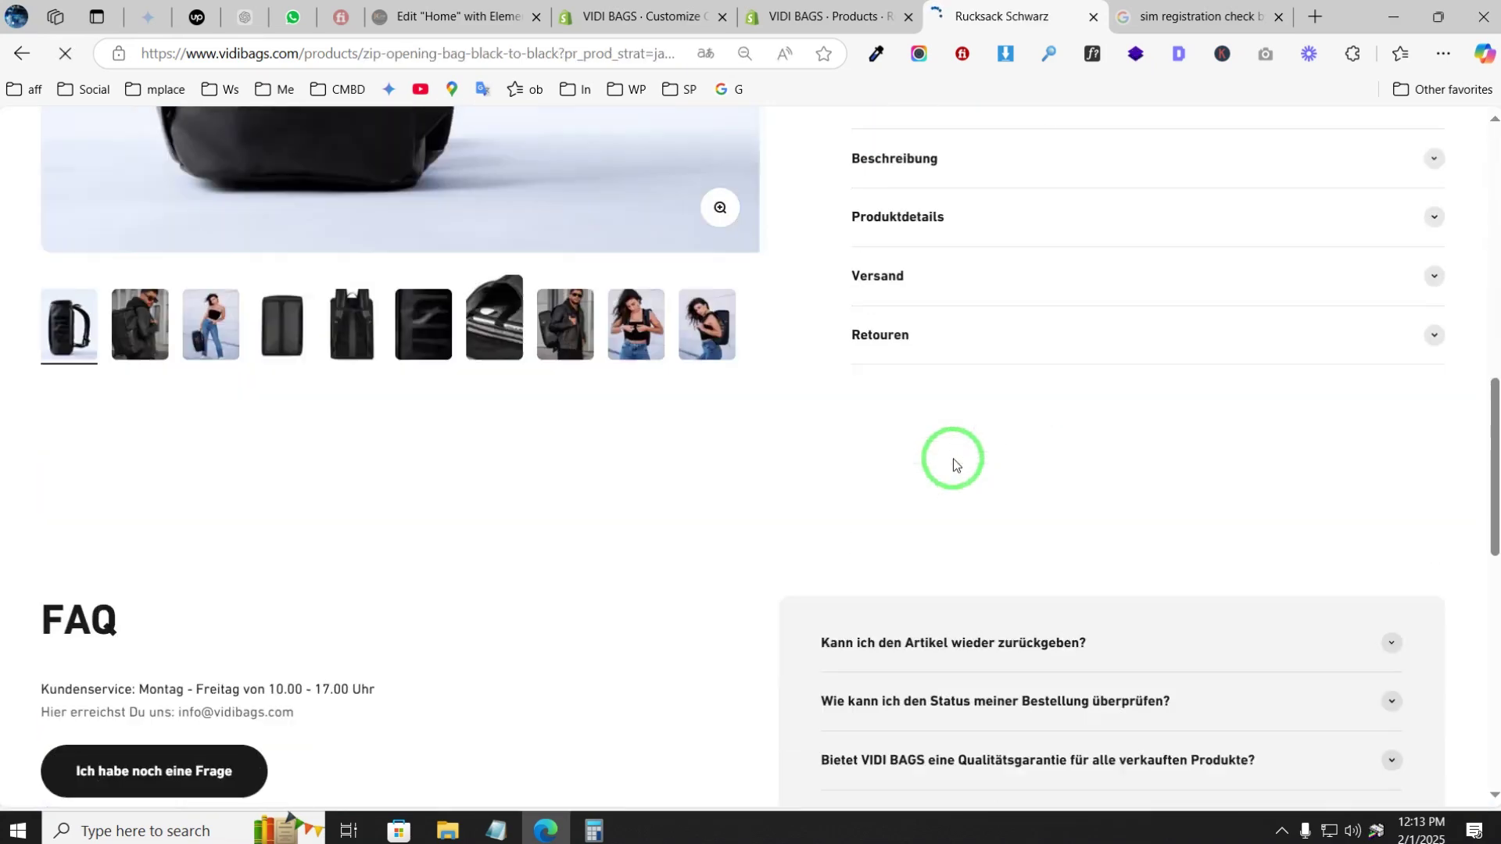
- Expand Rucksack Schwarz's Beschreibung and review the Limitierte Edition text, Highlights and Größen (Höhe 45 cm)
click(1001, 168)
scroll(1058, 472, down, 12)
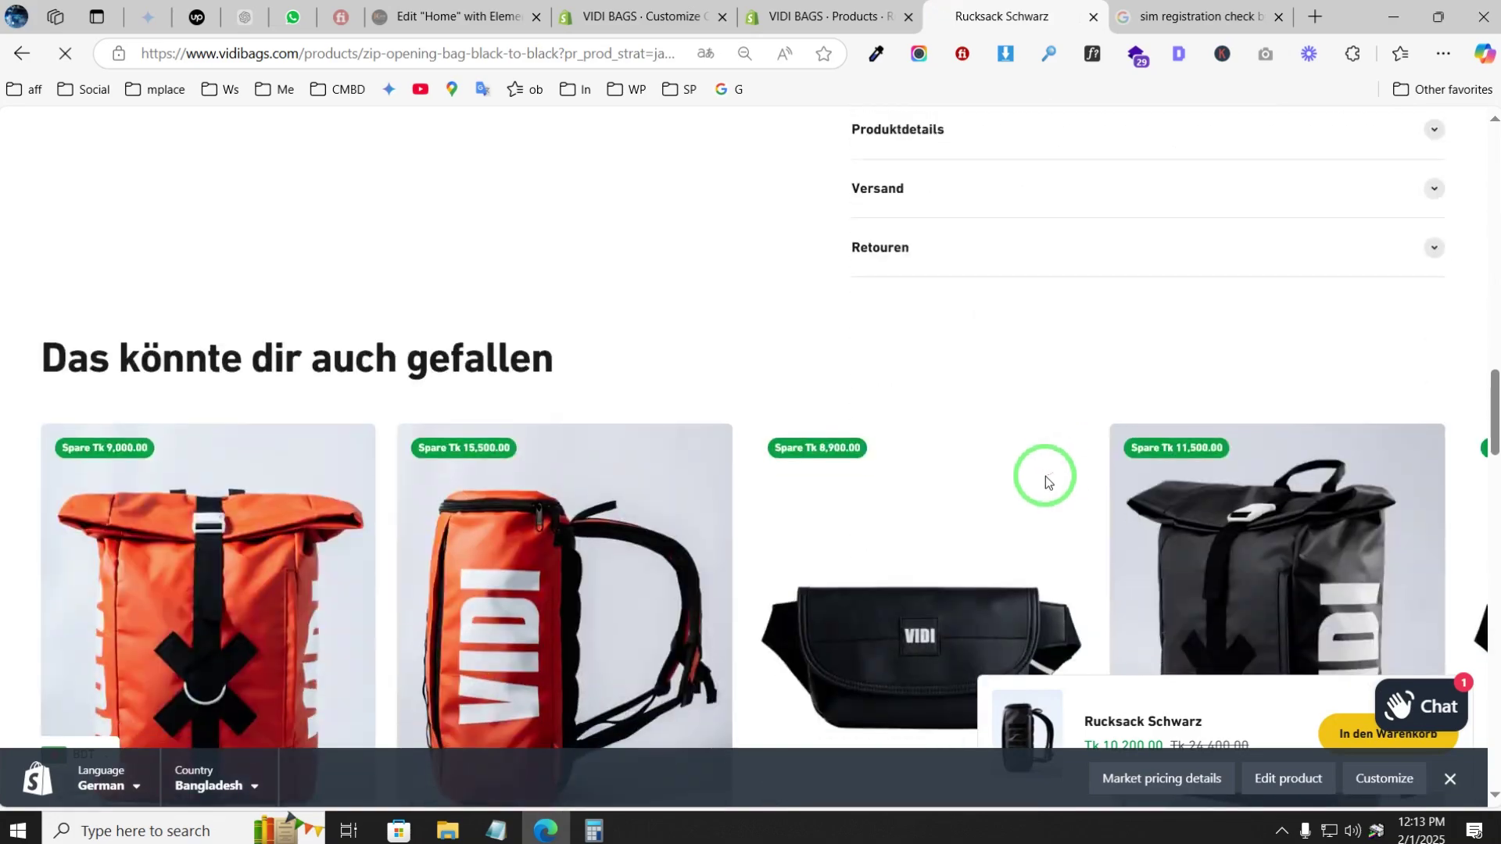
scroll(1044, 481, up, 6)
scroll(1045, 483, up, 12)
scroll(784, 429, down, 8)
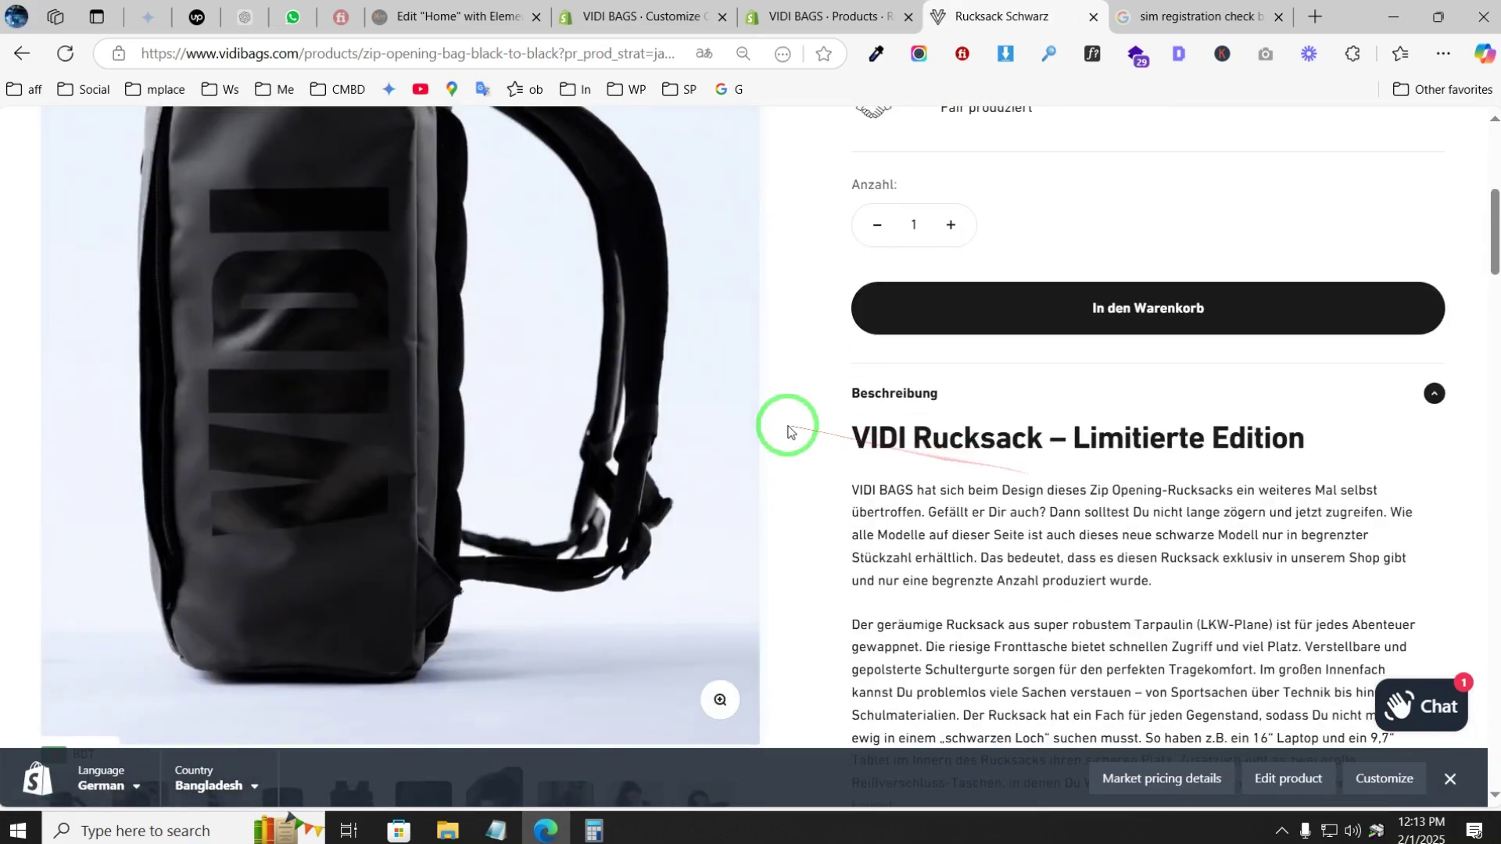
scroll(1063, 516, down, 6)
scroll(1089, 553, up, 14)
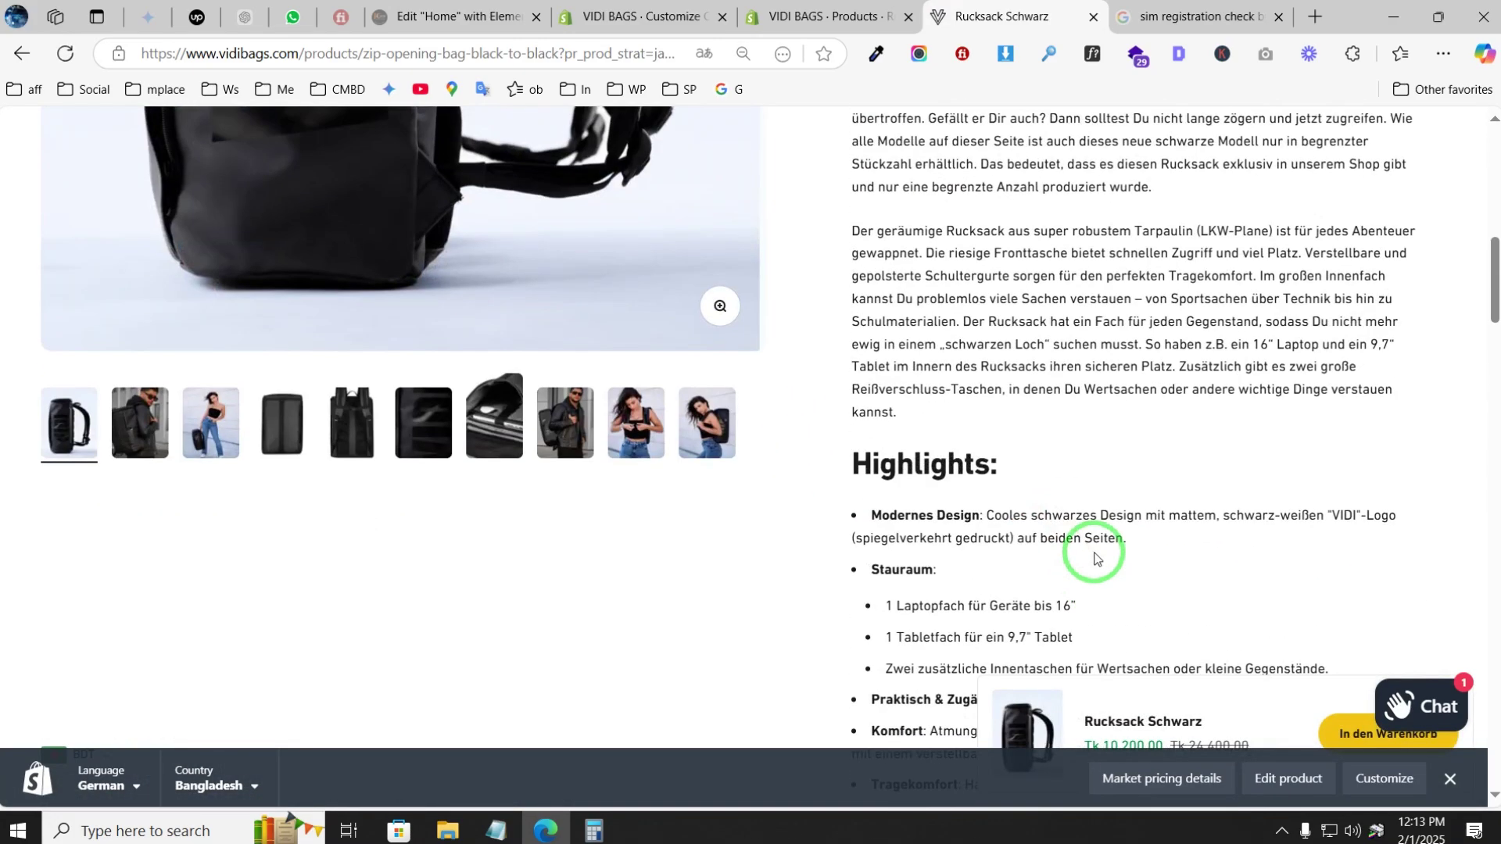
scroll(1093, 556, down, 6)
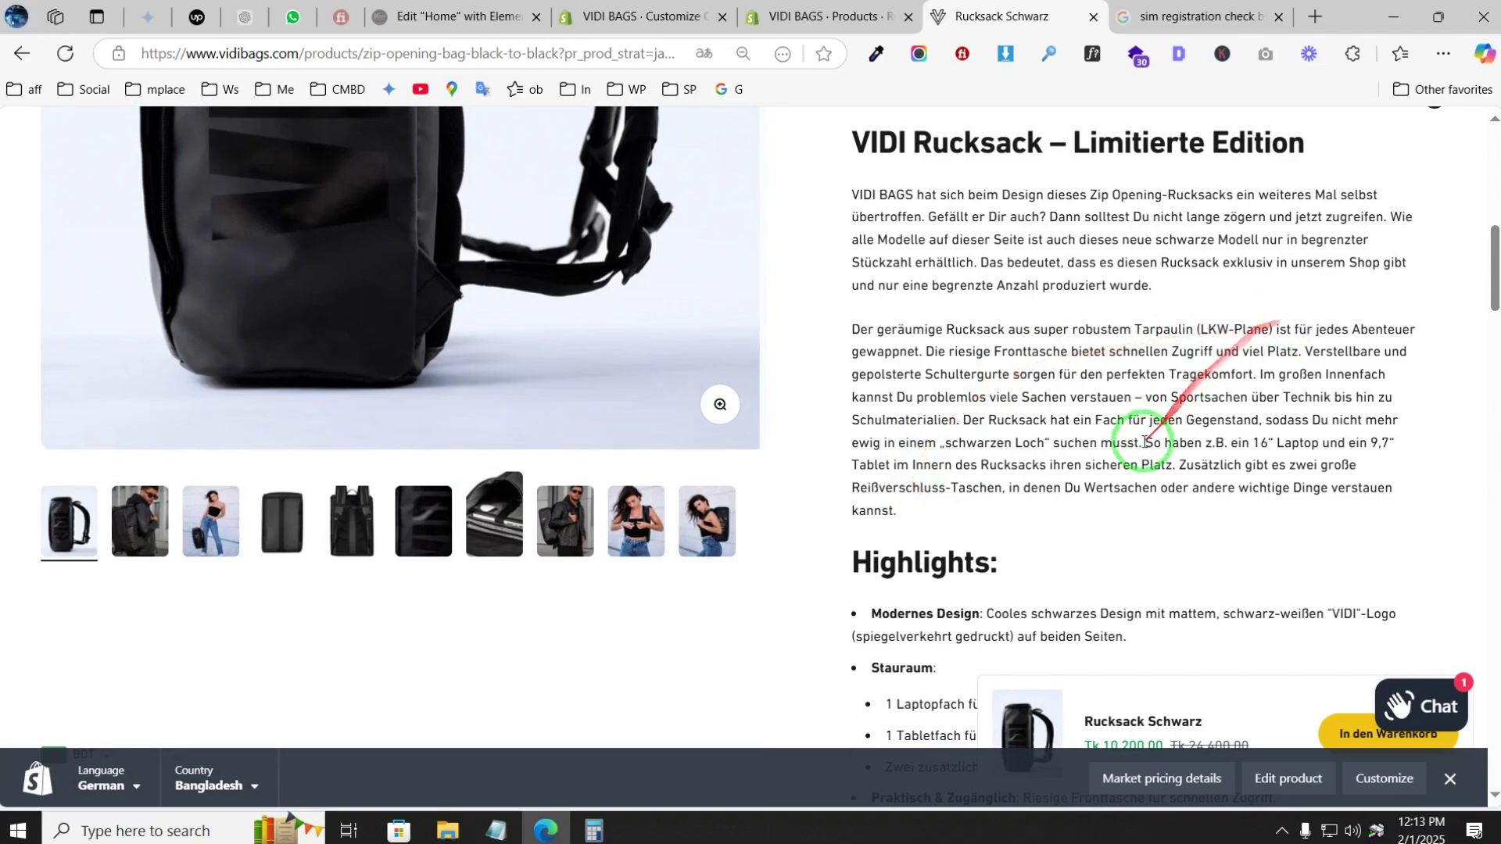
scroll(1143, 443, up, 10)
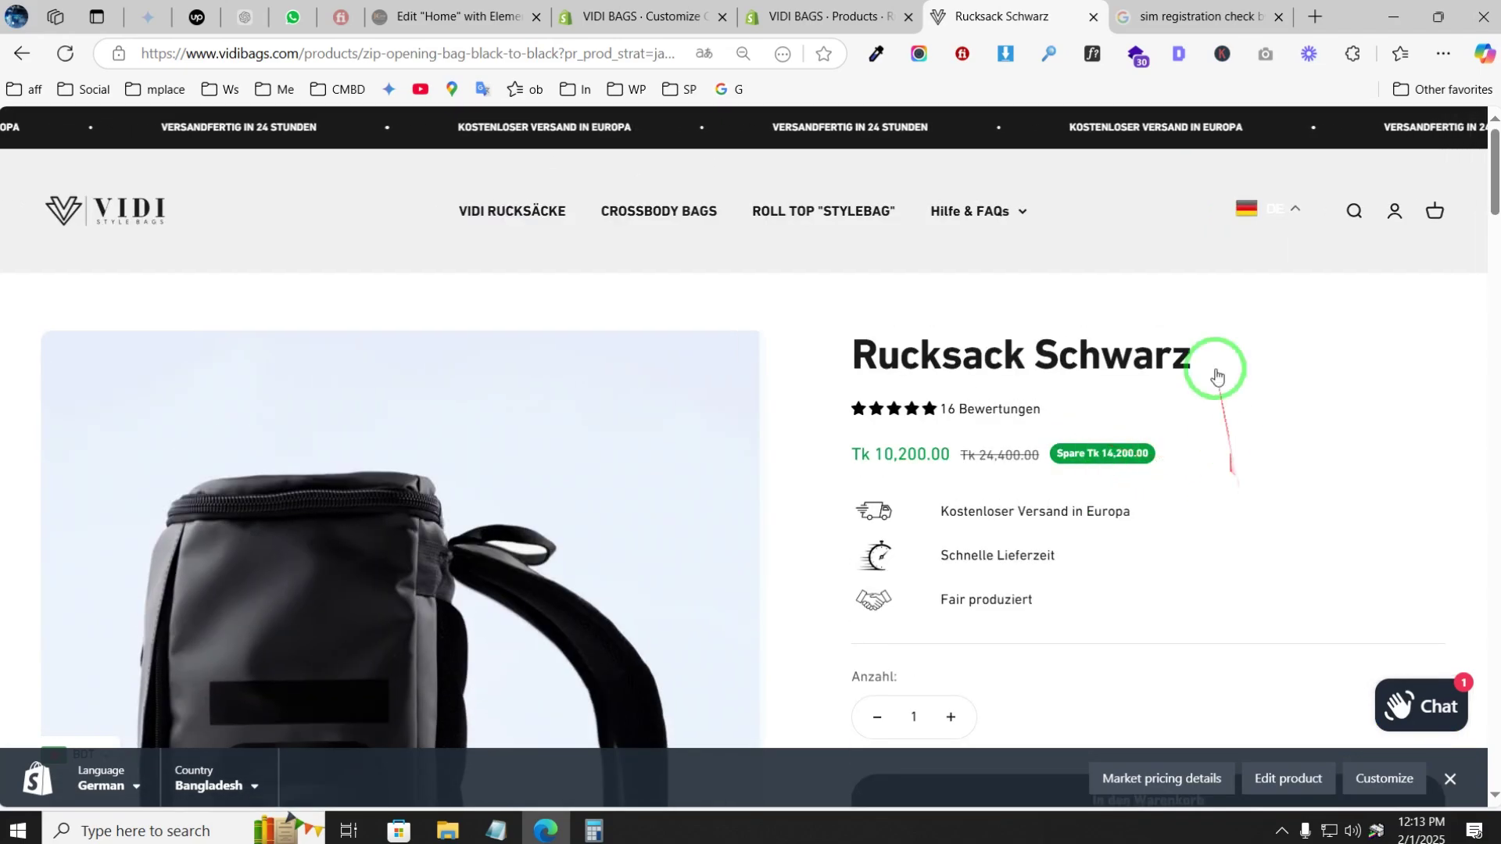
scroll(1016, 391, down, 15)
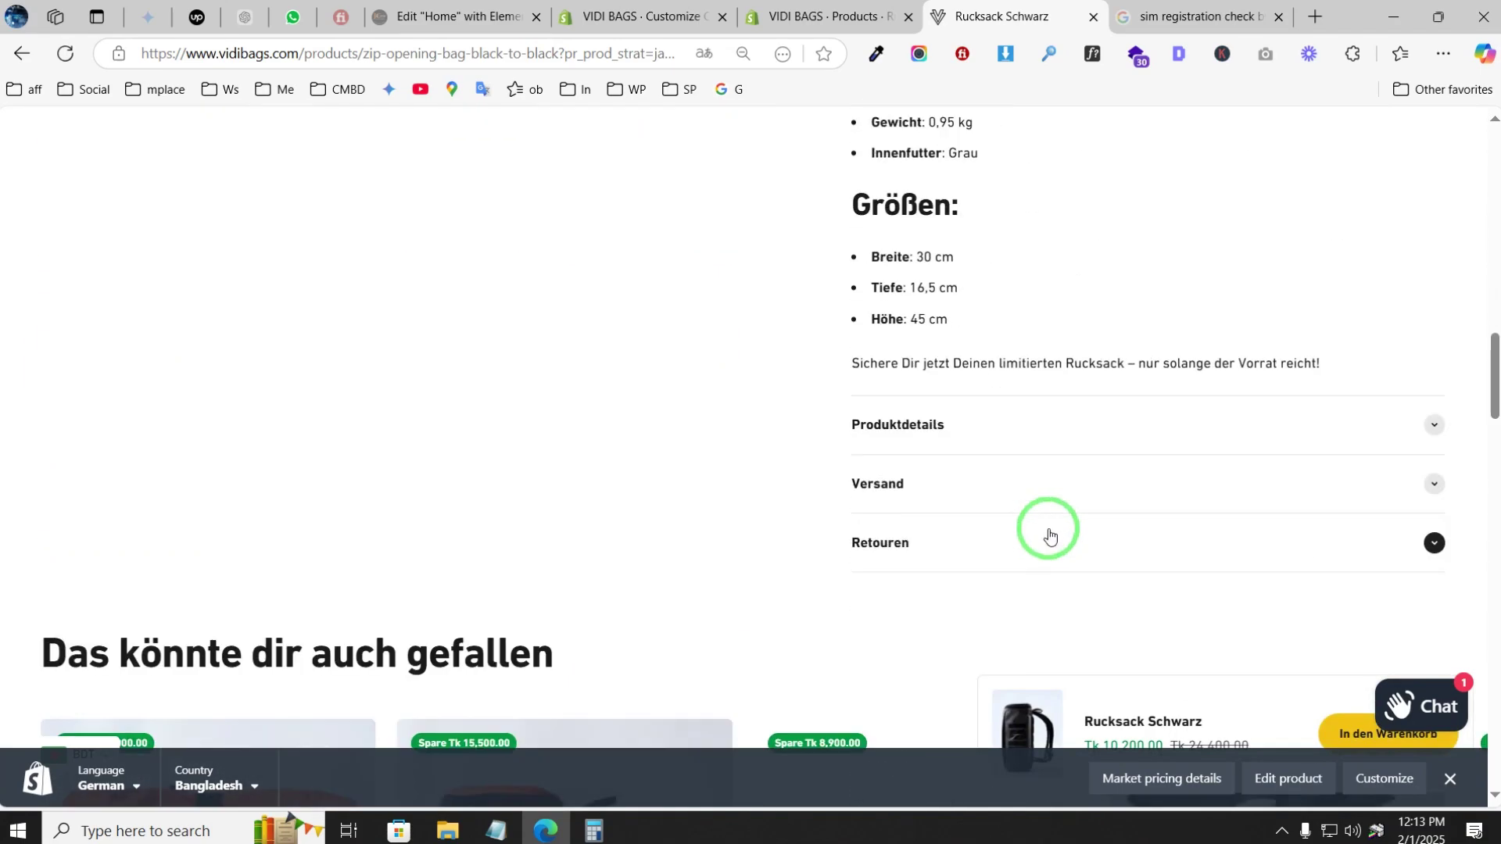
scroll(1049, 535, up, 10)
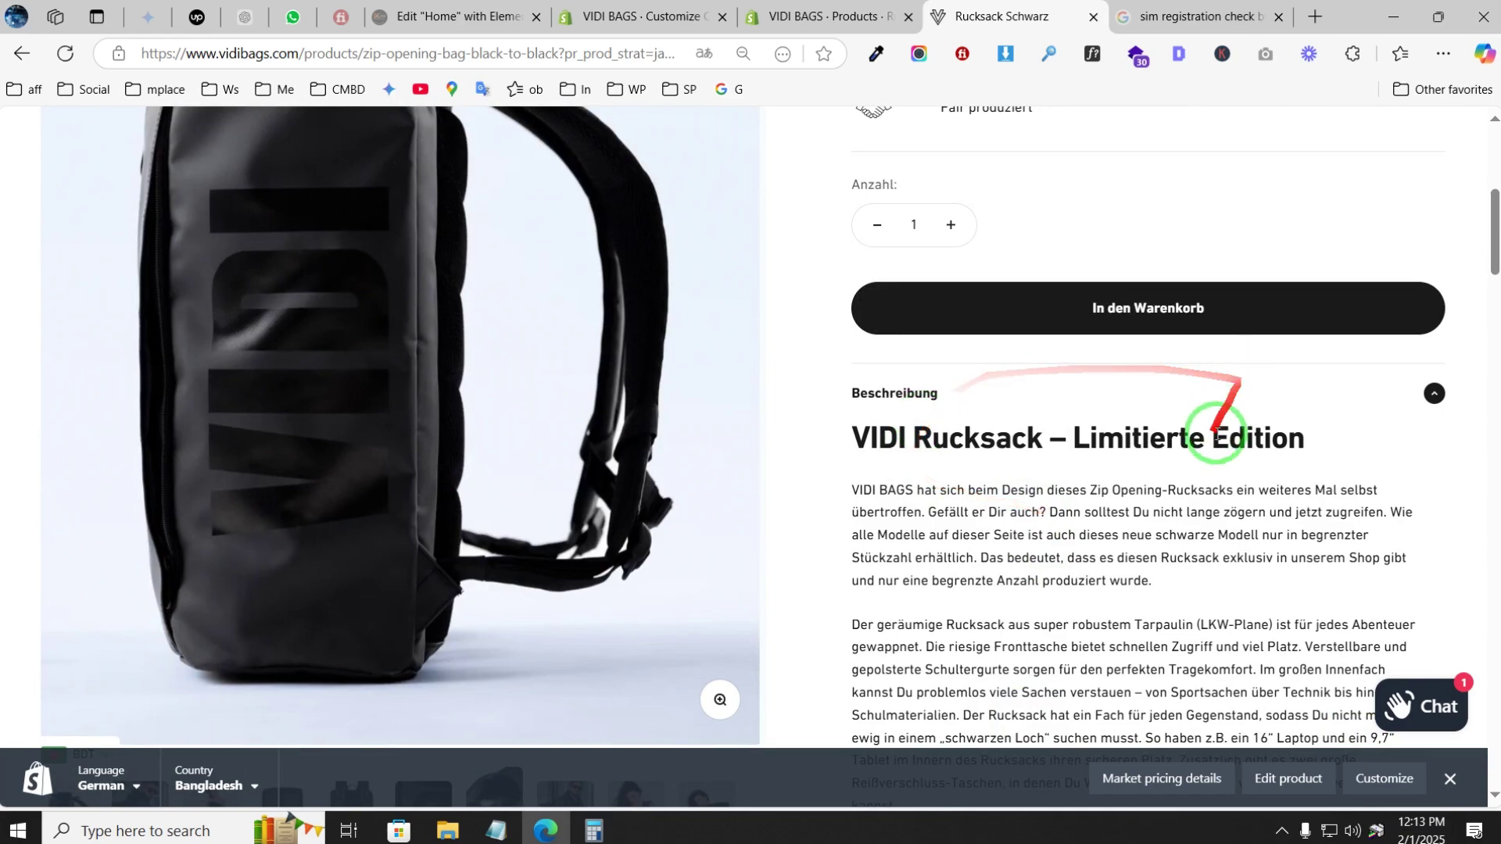
scroll(1214, 430, up, 6)
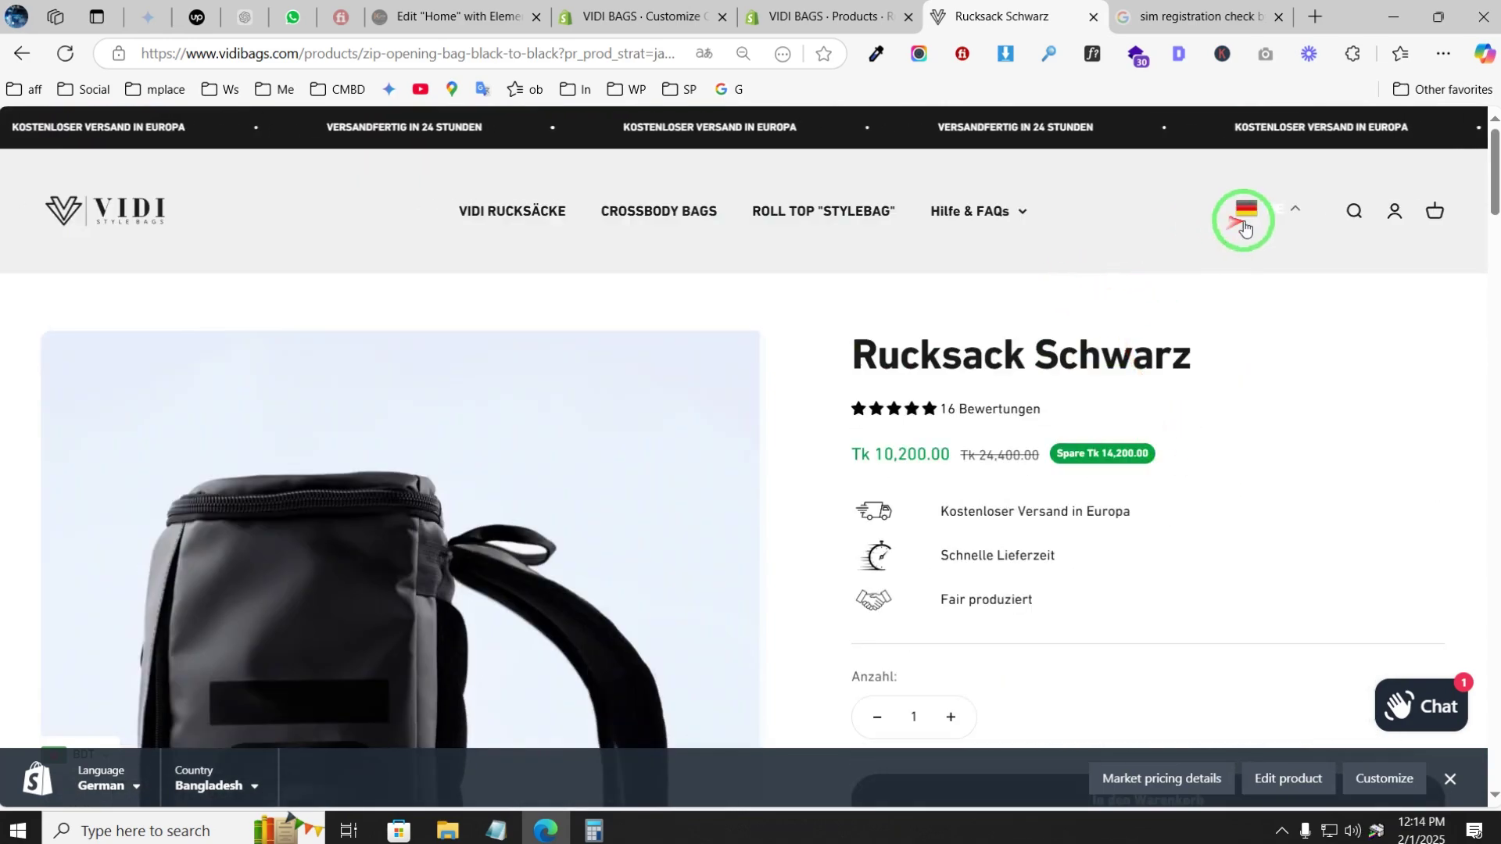
scroll(1102, 426, down, 8)
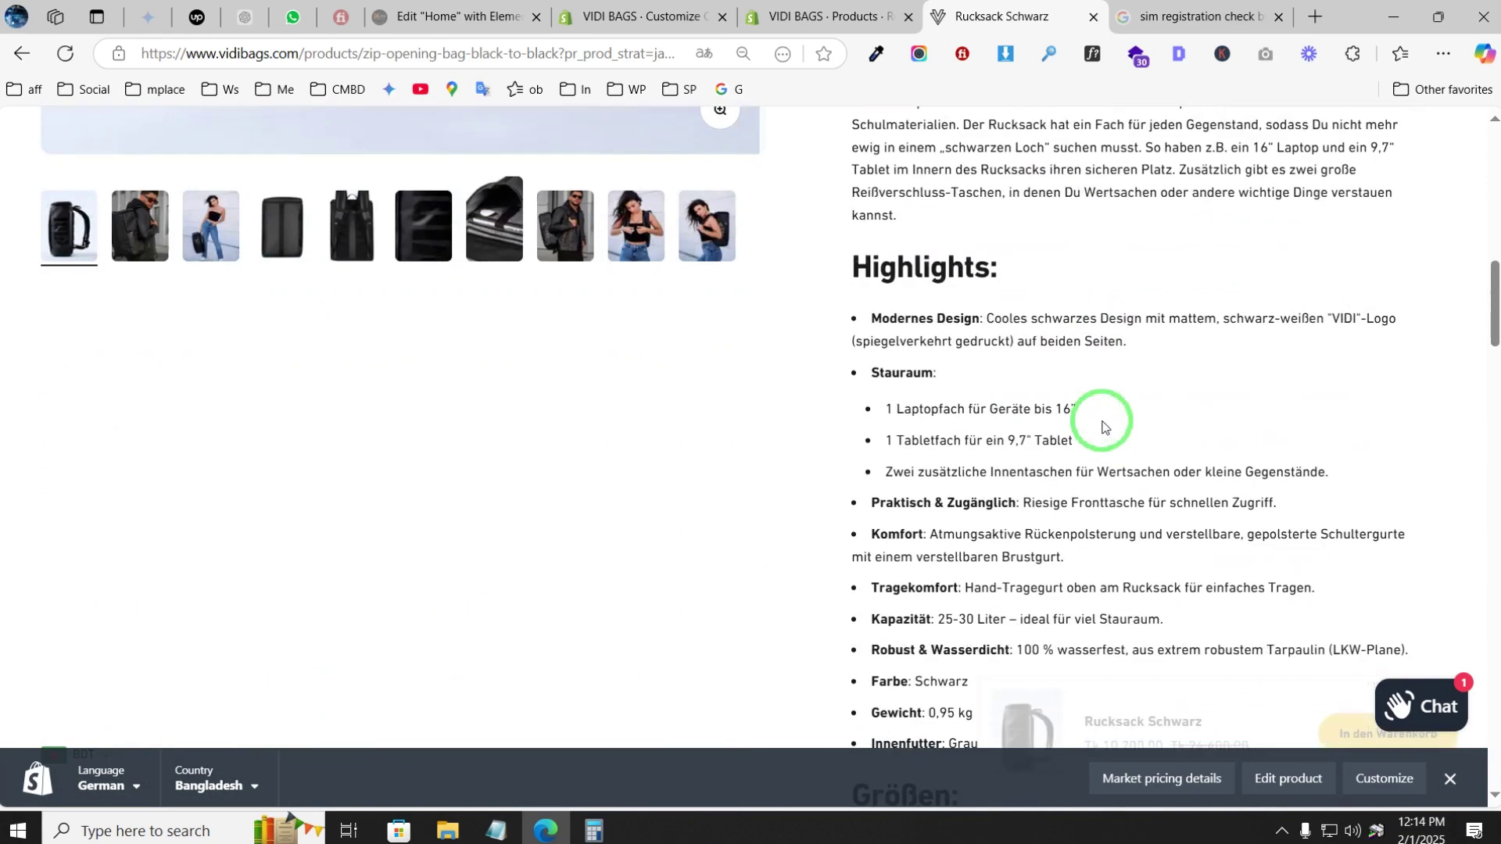
scroll(1102, 426, up, 8)
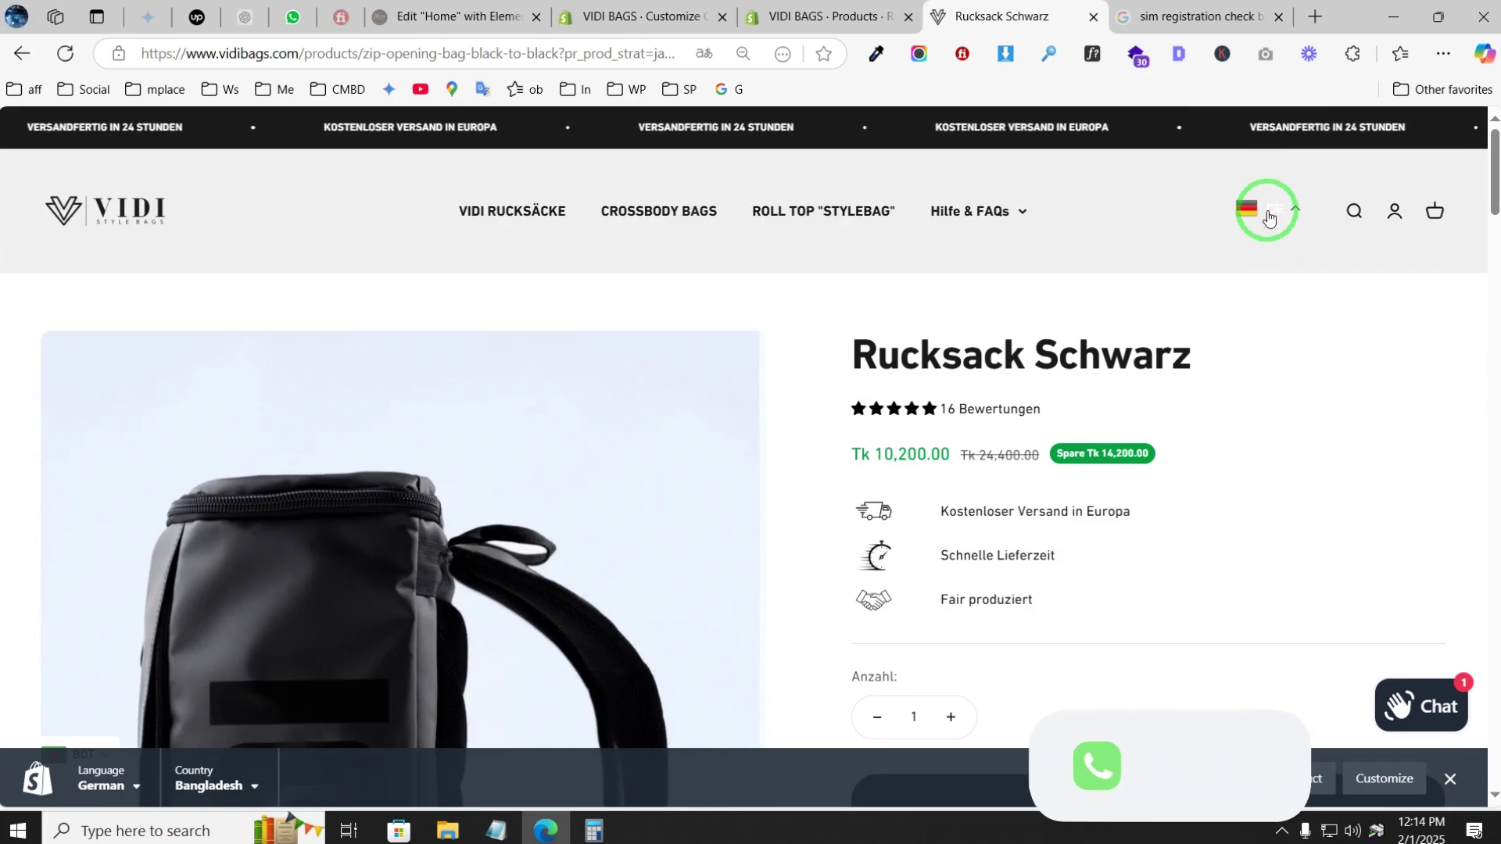
scroll(1263, 239, down, 8)
scroll(1012, 358, down, 5)
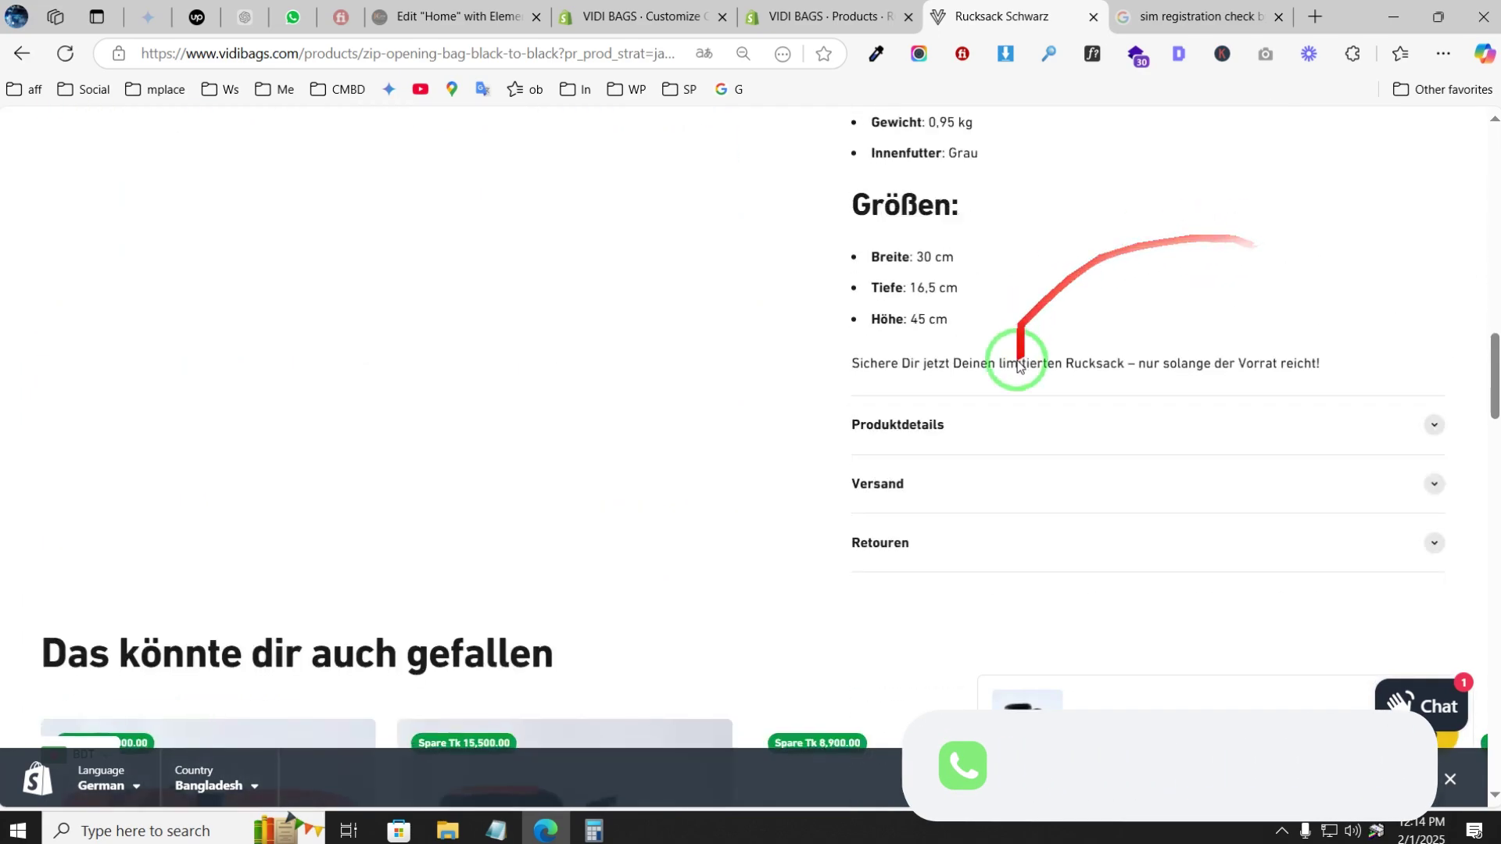
scroll(1016, 410, up, 10)
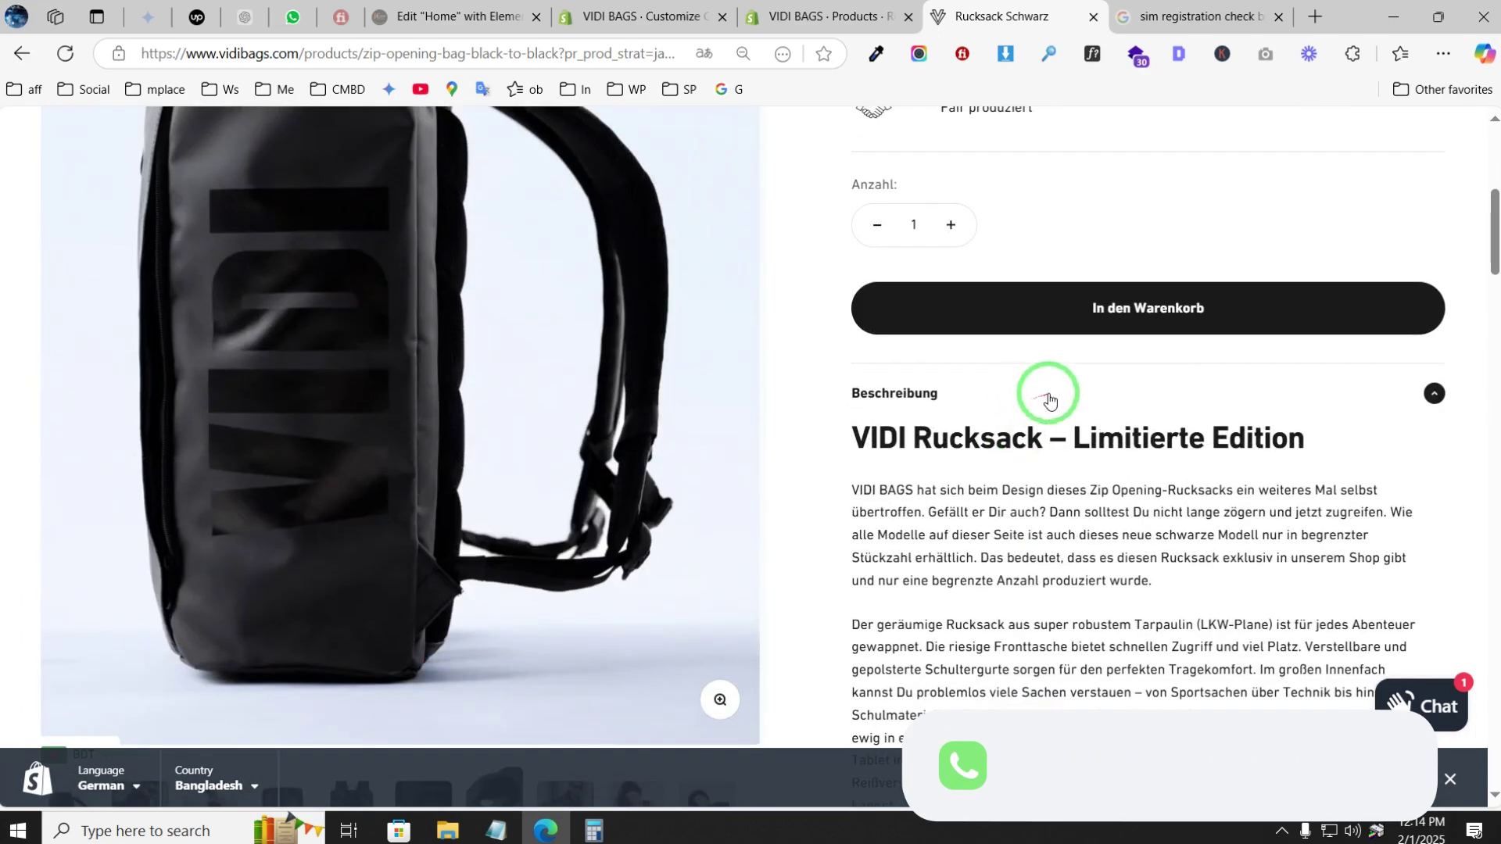
scroll(1051, 400, down, 5)
scroll(1052, 386, down, 14)
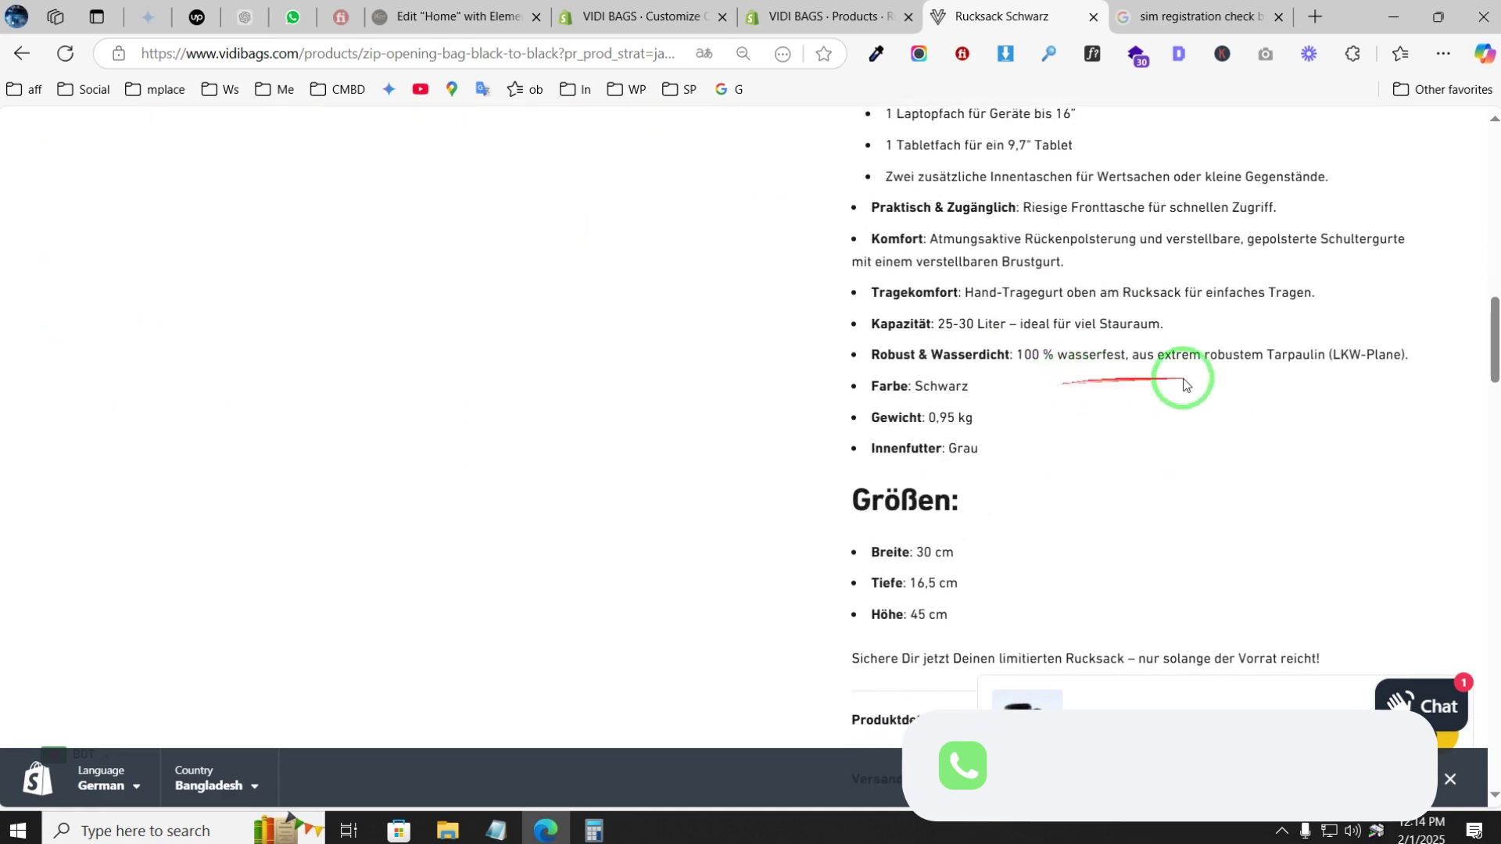
scroll(1193, 398, up, 13)
scroll(546, 469, up, 13)
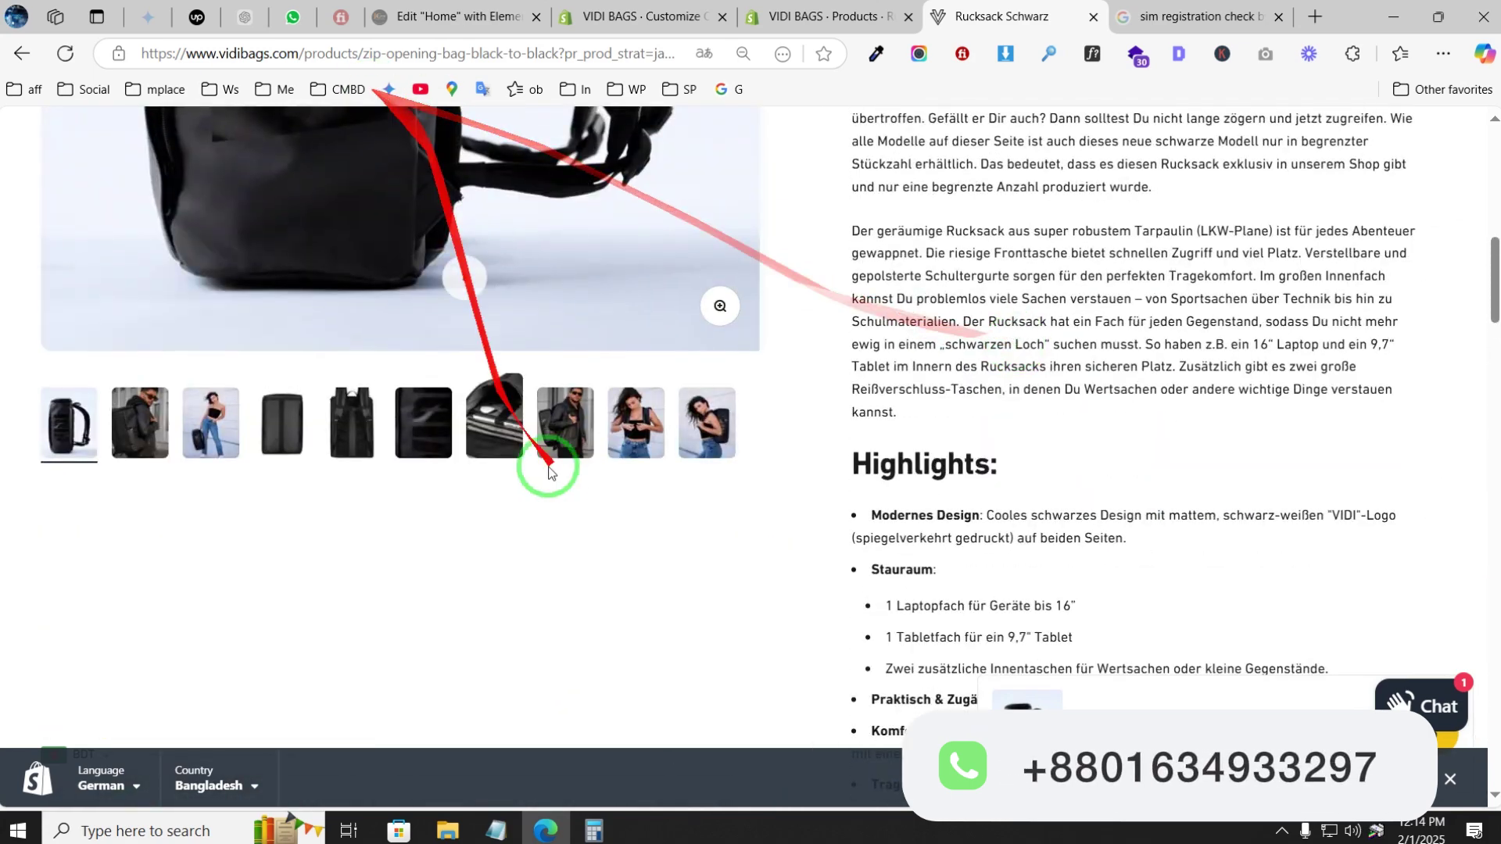